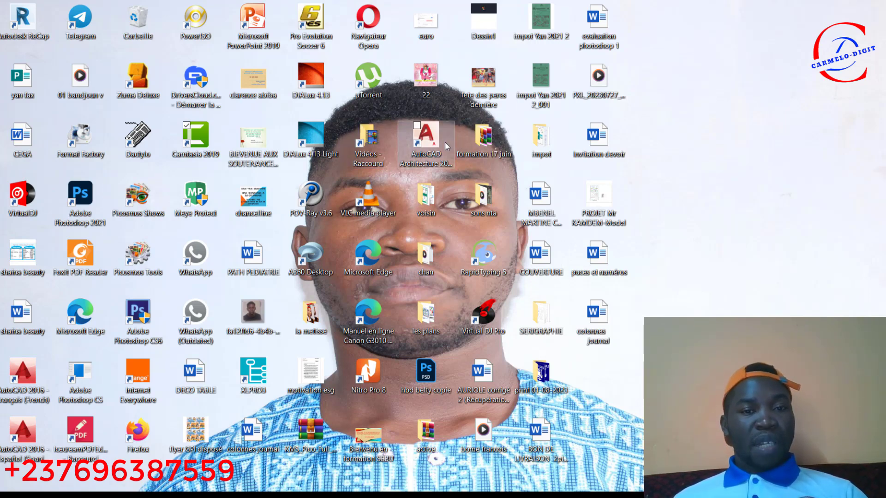
Step: Launch AutoCAD Architecture 2018 and create a new blank drawing
double_click(433, 140)
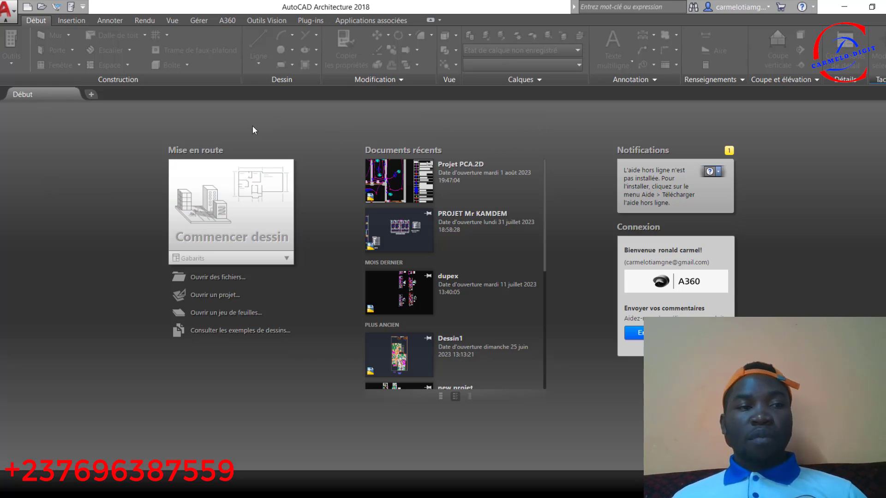
click(92, 95)
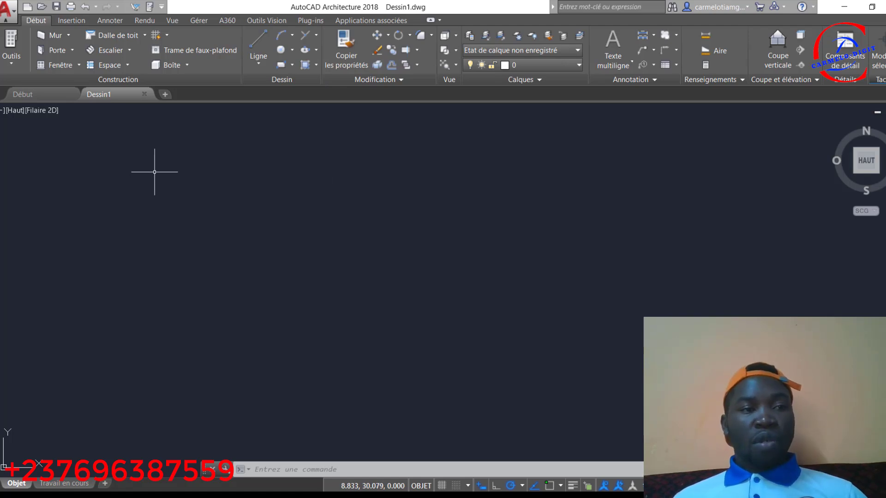
click(8, 17)
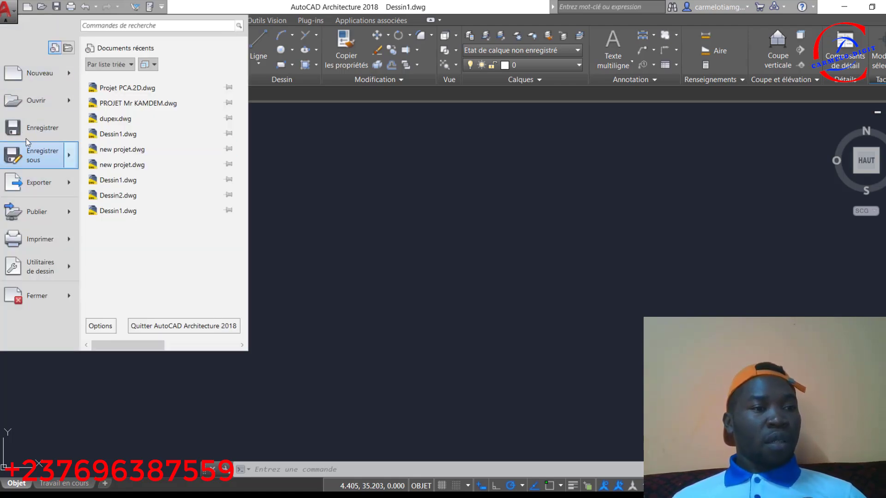
click(230, 5)
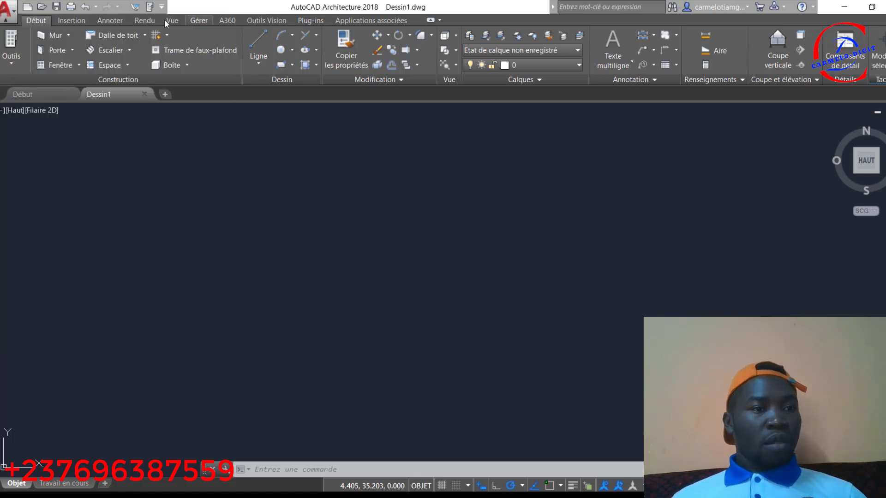
click(263, 20)
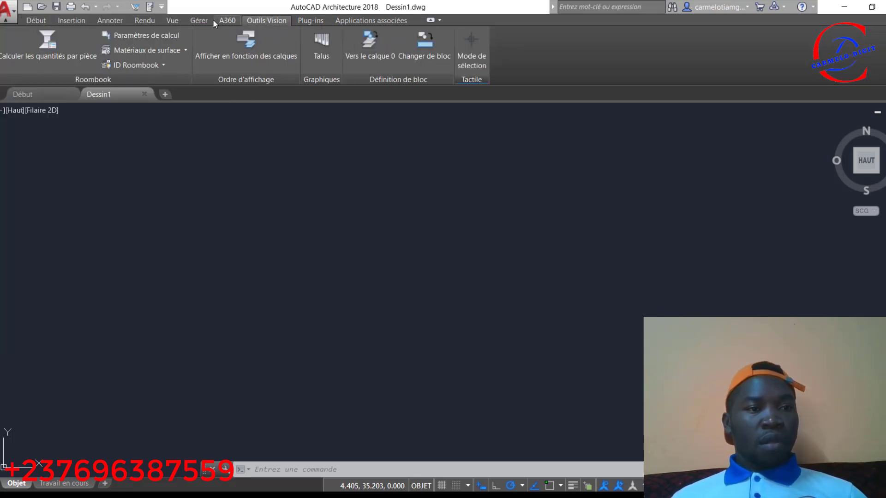
click(145, 21)
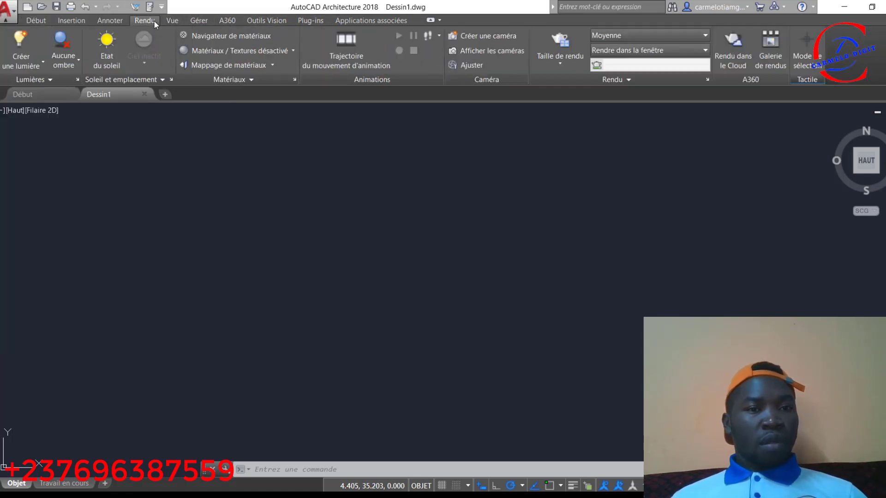
click(117, 21)
Step: Start importing a PDF file into the drawing and browse to the drive Nouveau nom (E:)
click(65, 21)
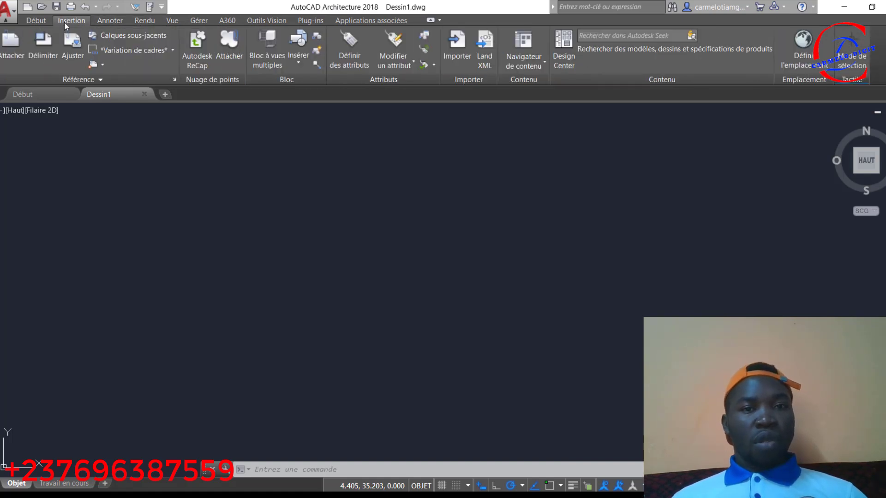
click(455, 56)
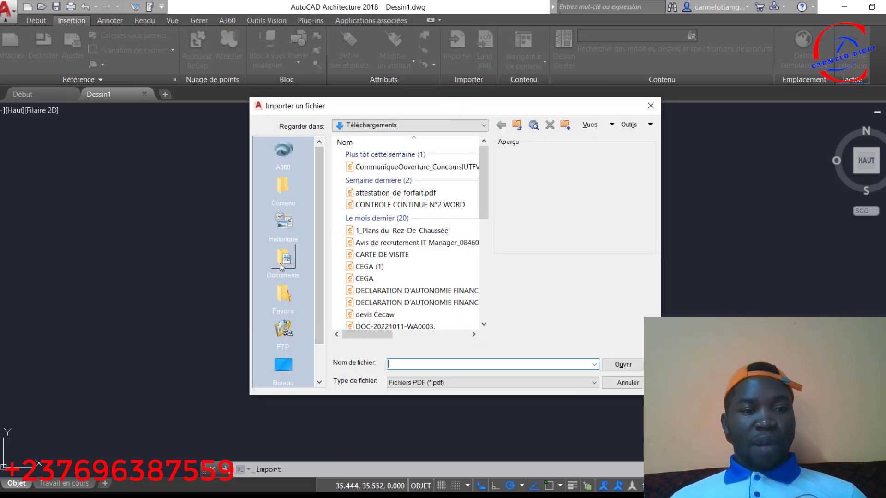
scroll(282, 277, down, 1)
click(290, 347)
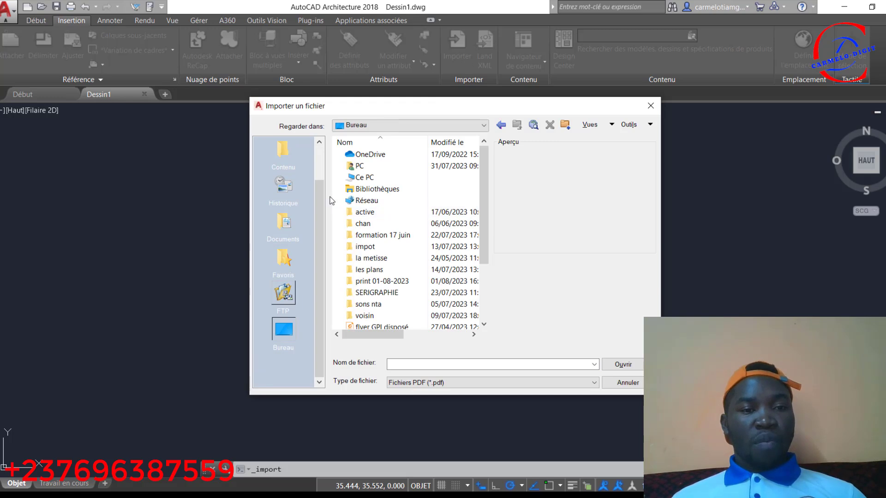
double_click(357, 177)
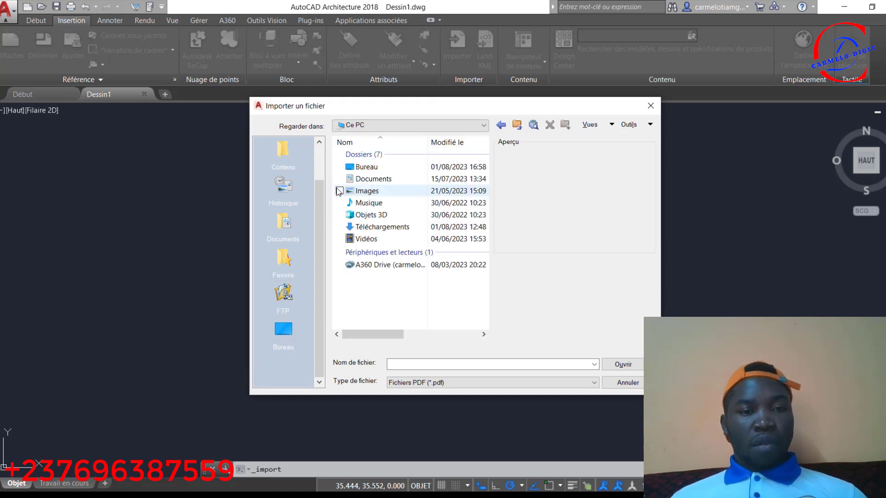
scroll(374, 281, down, 1)
double_click(376, 301)
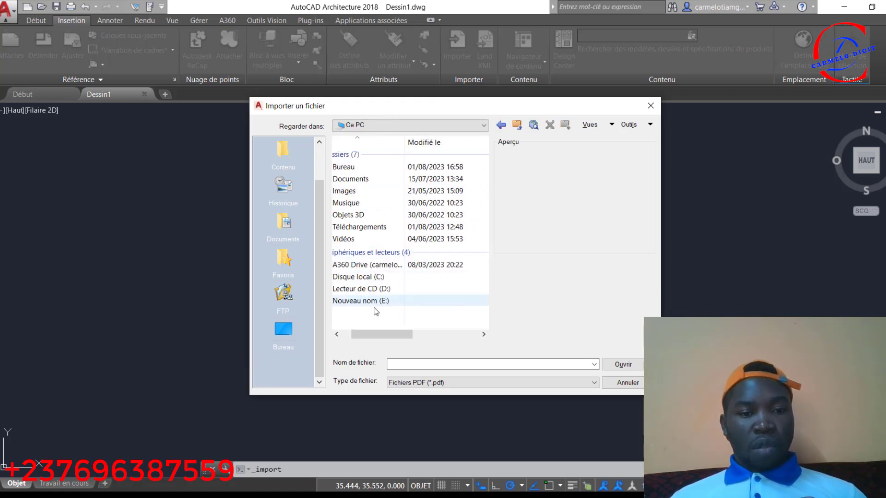
Step: Select the PDF "projet ESSSOS etage" in the first subfolder of "les plans autocad"
click(333, 215)
key(l)
key(l)
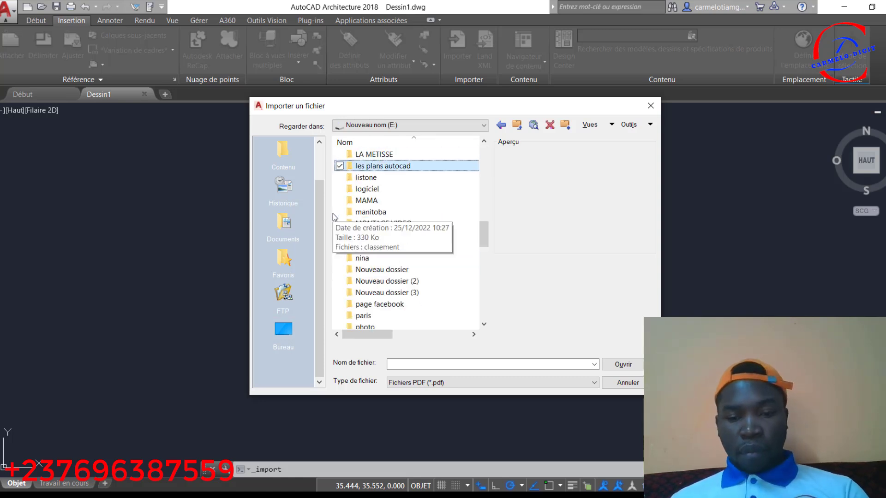
key(Return)
double_click(381, 154)
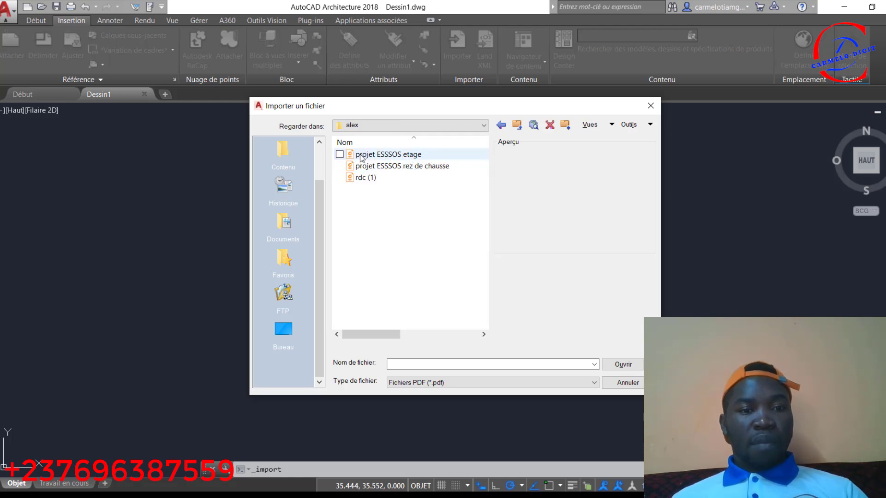
click(361, 156)
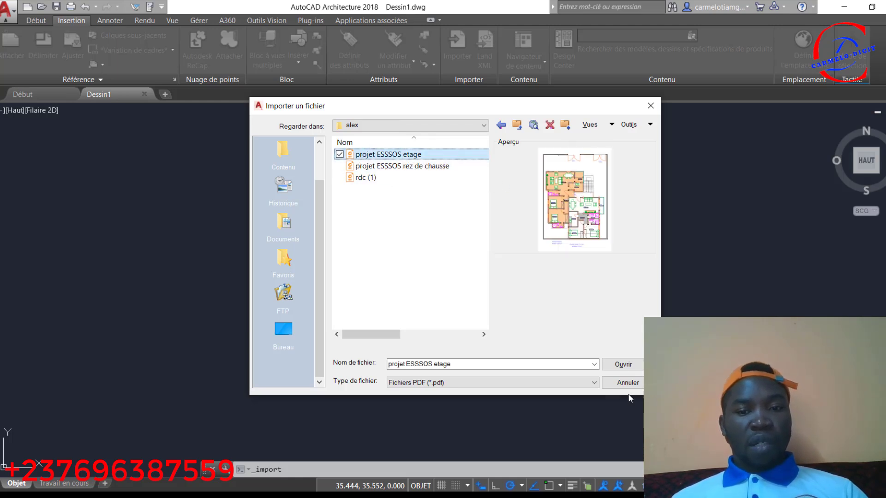
Step: Import page 1 of the PDF at scale 1 and rotation 0, placing it at a picked point in the drawing
click(623, 364)
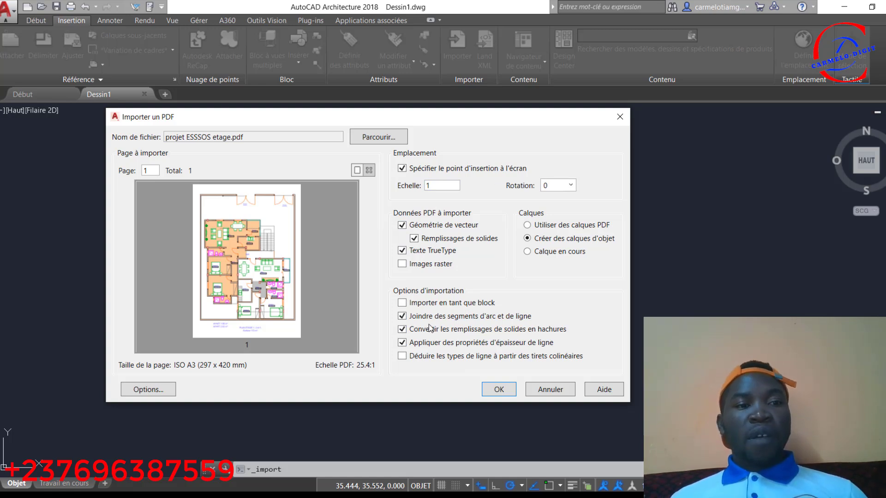
click(499, 389)
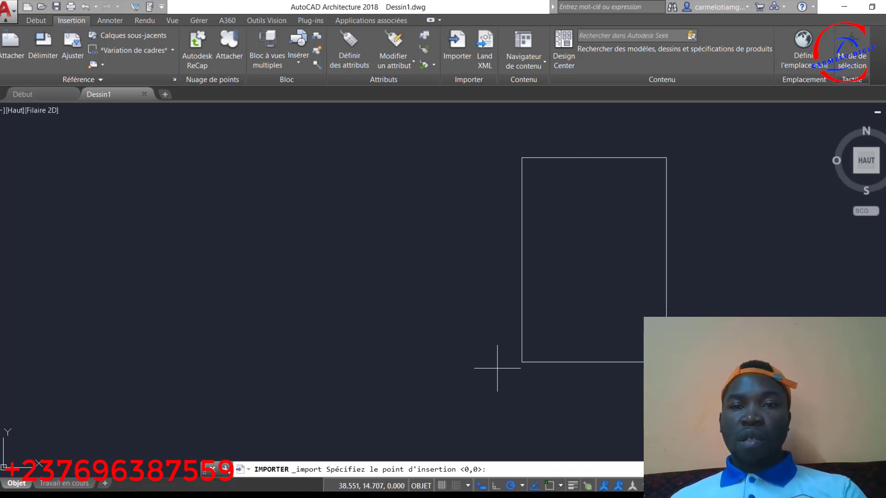
click(344, 348)
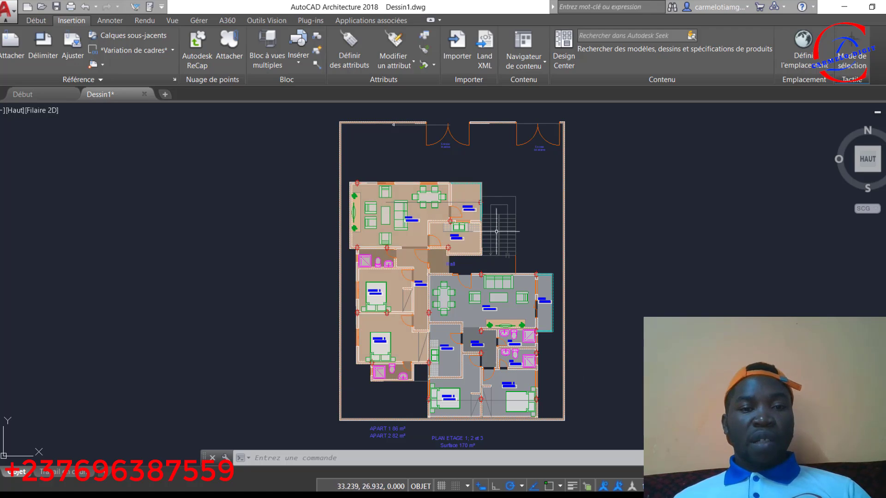
Step: Examine the rooms, furniture and area labels of the imported floor plan up close and as a whole
scroll(445, 283, up, 5)
scroll(445, 284, down, 6)
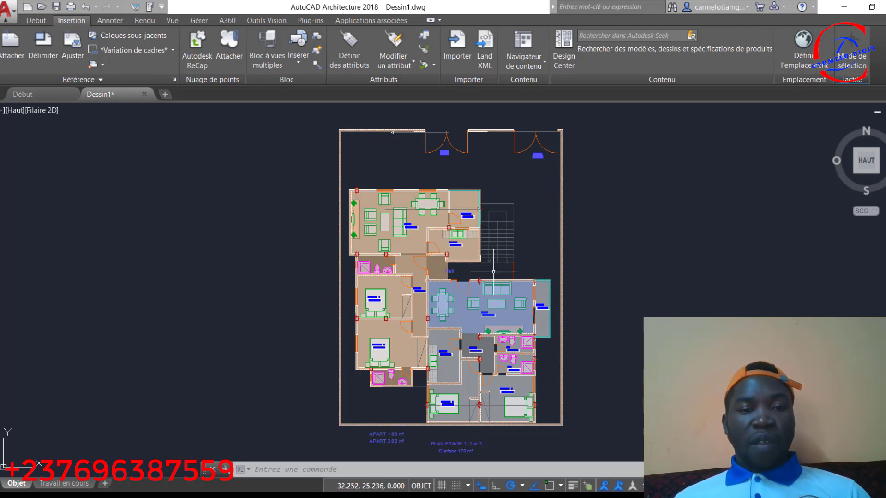
scroll(474, 305, up, 4)
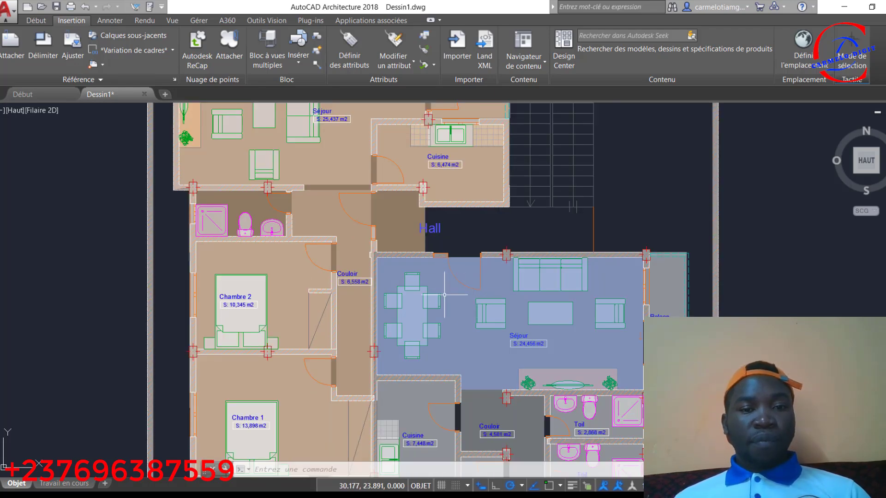
scroll(452, 297, down, 4)
scroll(478, 344, up, 4)
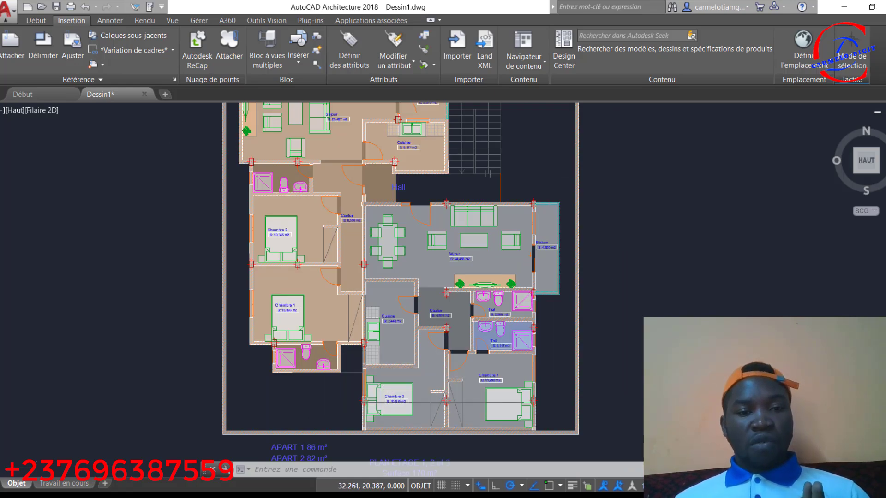
scroll(478, 343, down, 2)
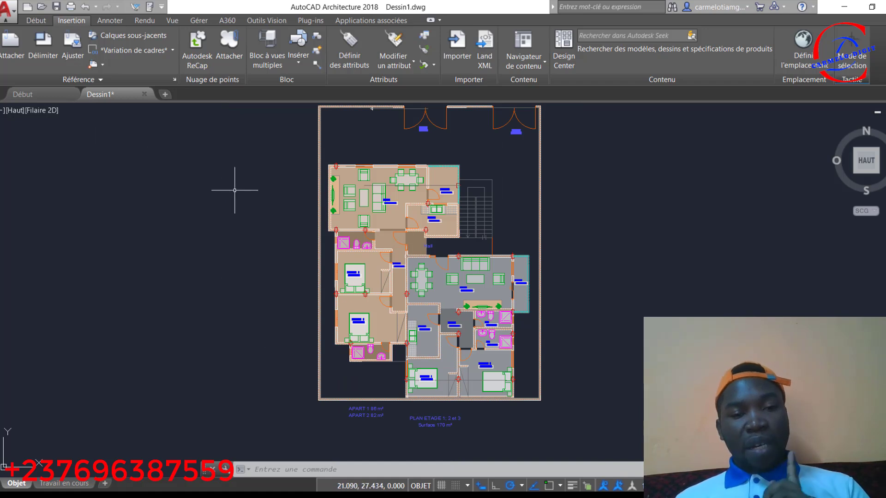
Step: Start saving the drawing under a new location and browse to the source PDF's subfolder in "les plans autocad" on drive E:
click(7, 22)
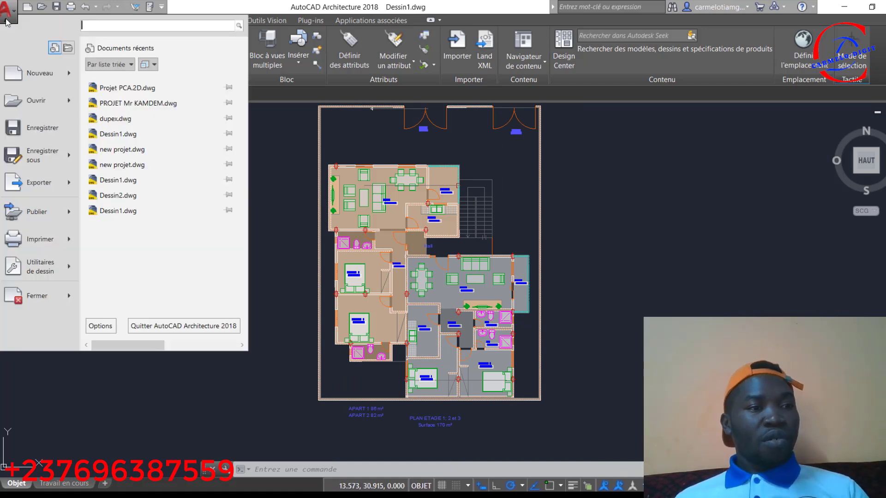
click(40, 161)
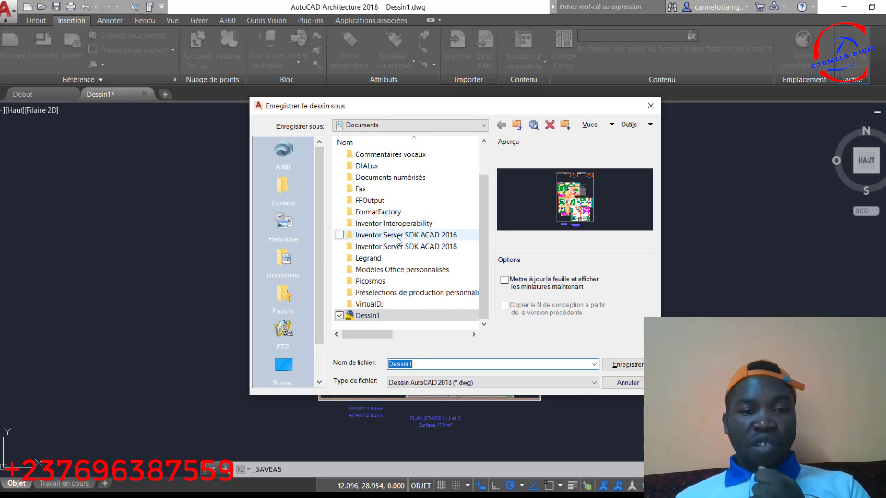
click(283, 369)
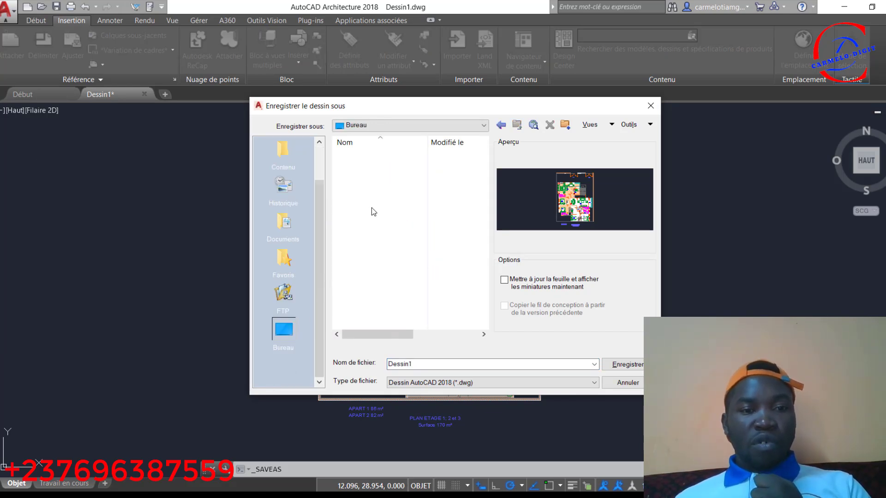
double_click(368, 175)
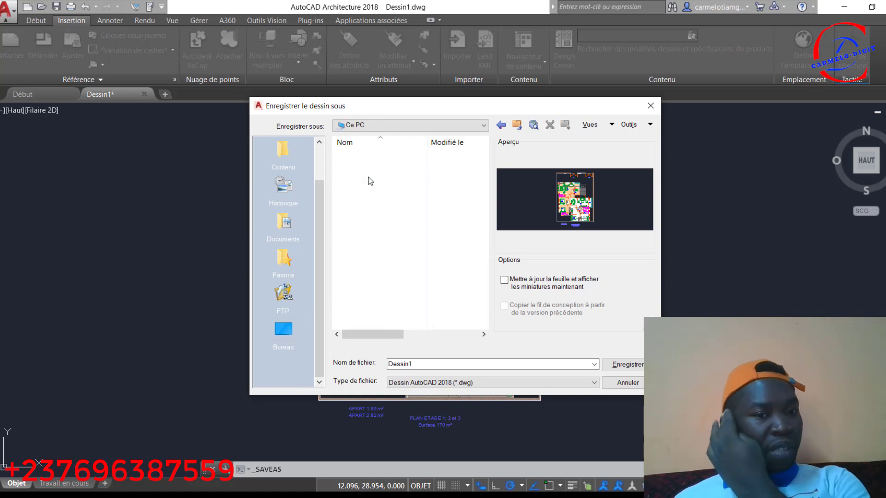
double_click(385, 299)
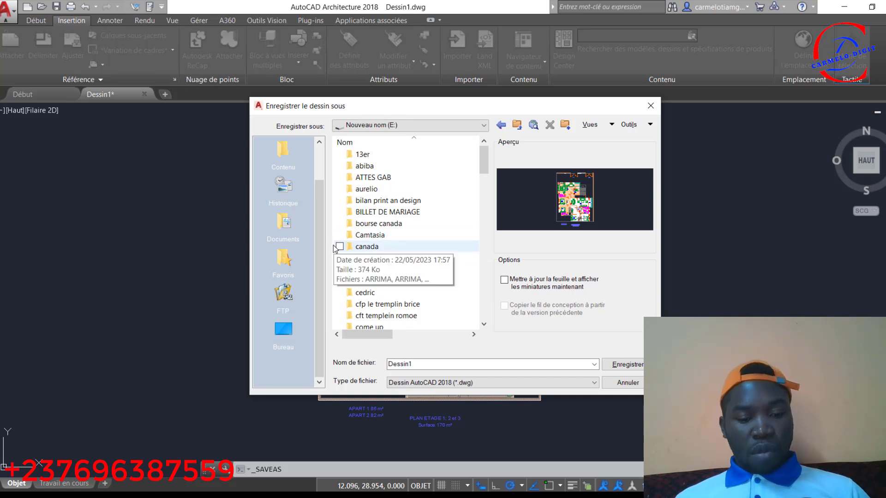
key(l)
key(Down)
key(Return)
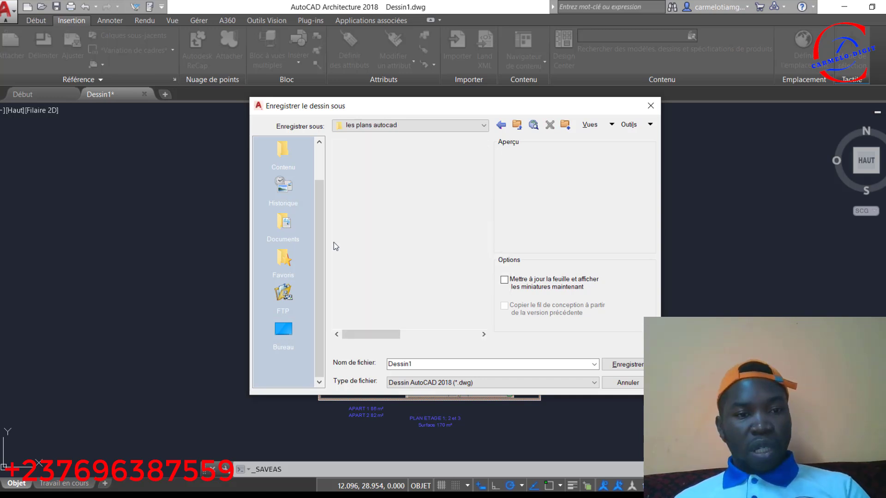
double_click(378, 157)
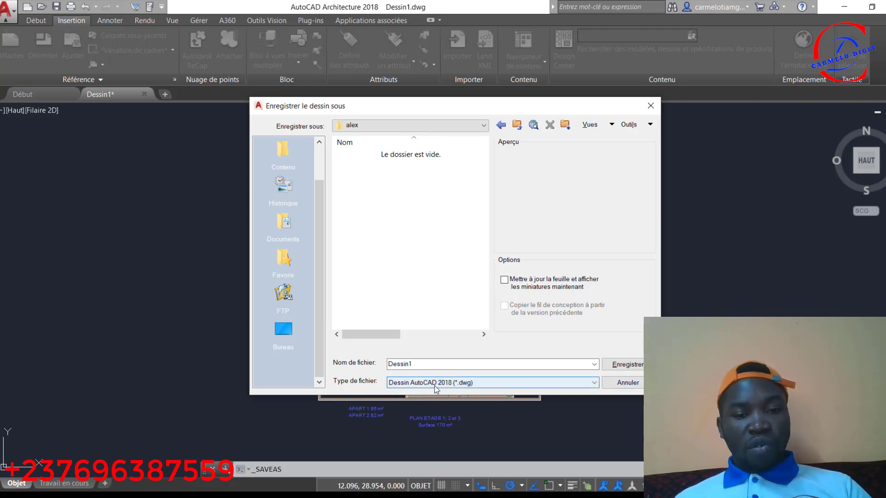
Step: Save the drawing as Dessin1 in the AutoCAD 2010/LT2010 (*.dwg) format
click(472, 383)
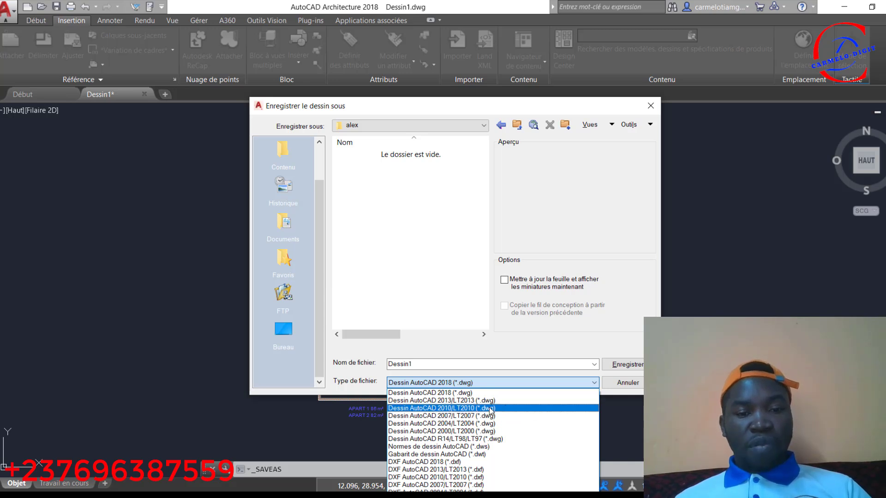
click(466, 409)
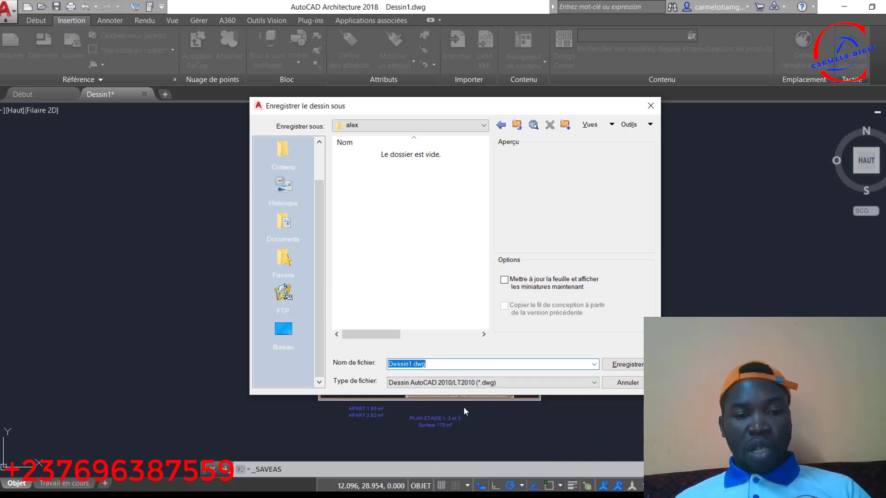
click(627, 365)
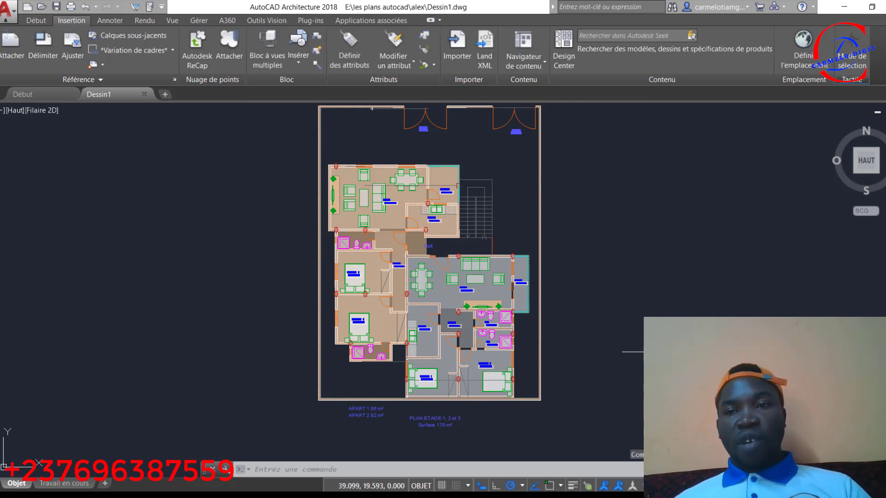
Step: Leave AutoCAD Architecture, switch to the project folder in File Explorer and open the saved Dessin1 drawing
key(ctrl+q)
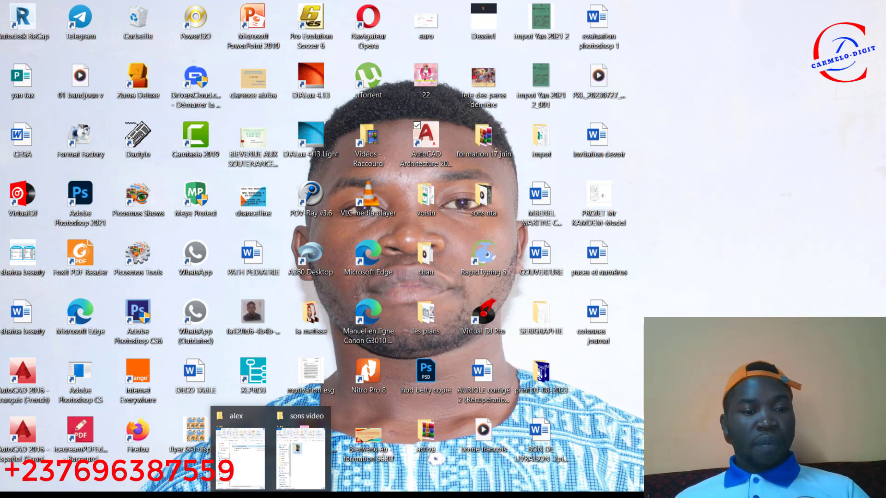
click(241, 448)
click(287, 306)
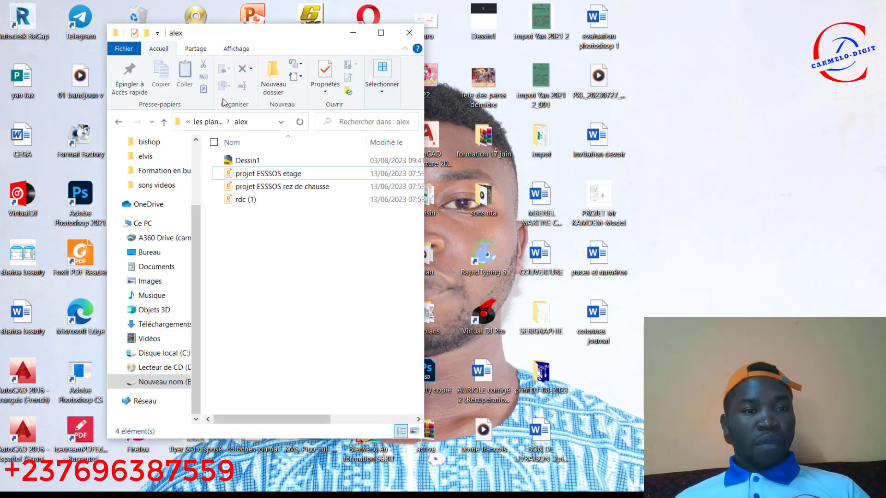
drag(249, 32, 361, 23)
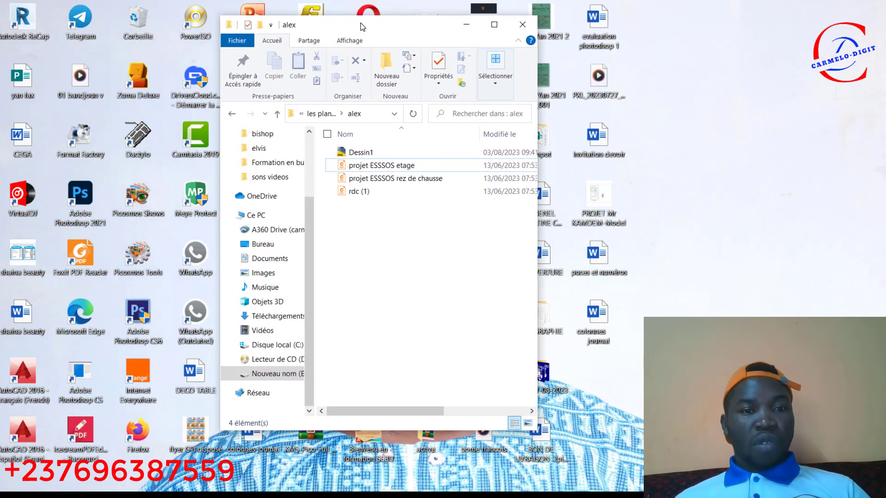
double_click(365, 152)
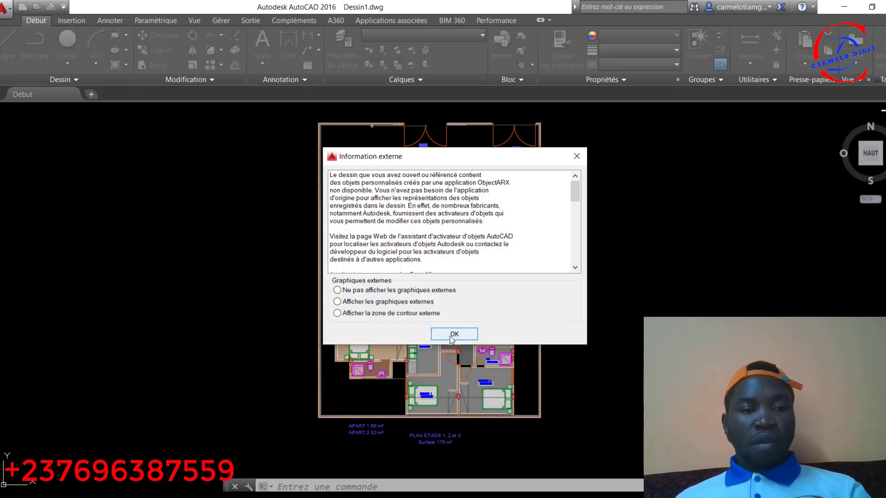
Step: Accept the custom-objects notice, close the opened drawing's session and relaunch AutoCAD 2016 with a new blank drawing
click(453, 335)
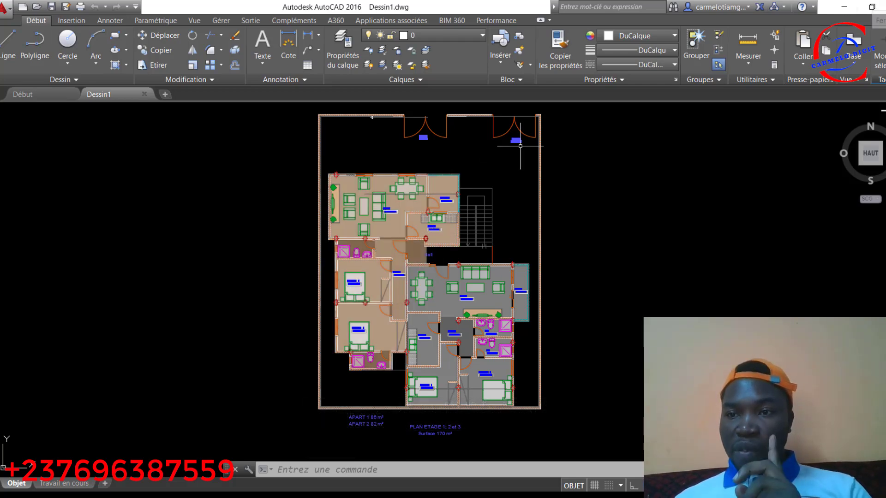
click(883, 7)
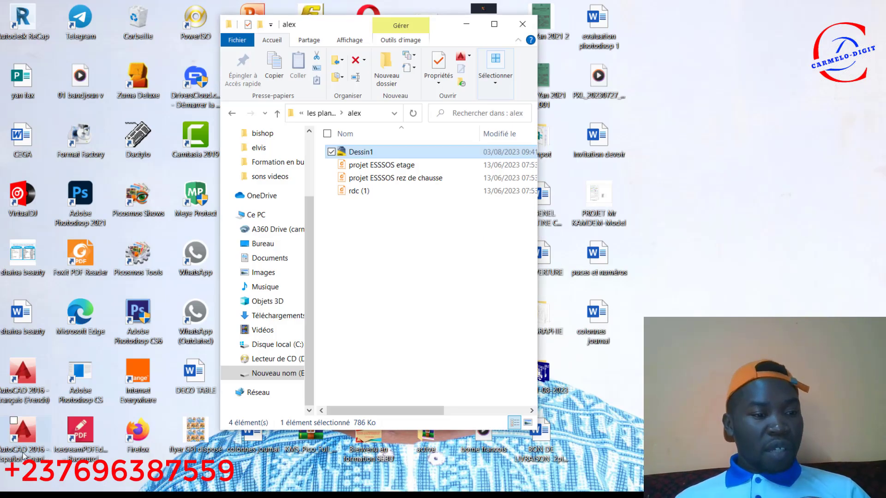
double_click(23, 376)
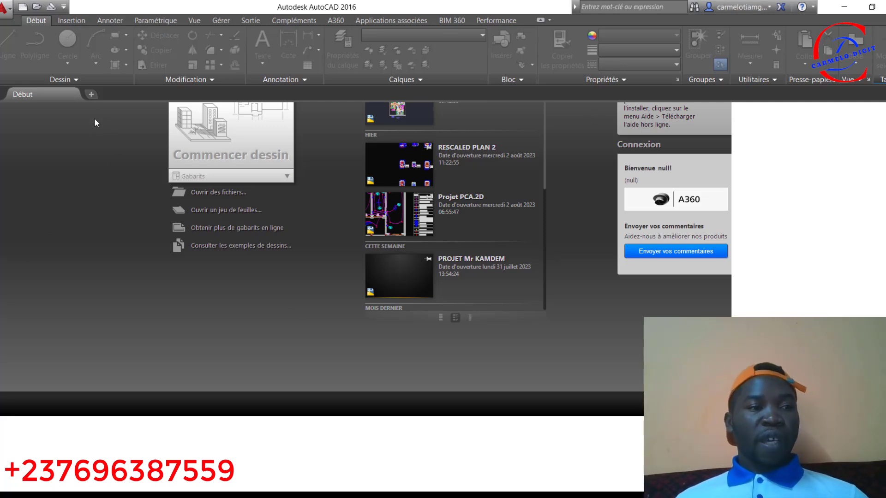
click(92, 93)
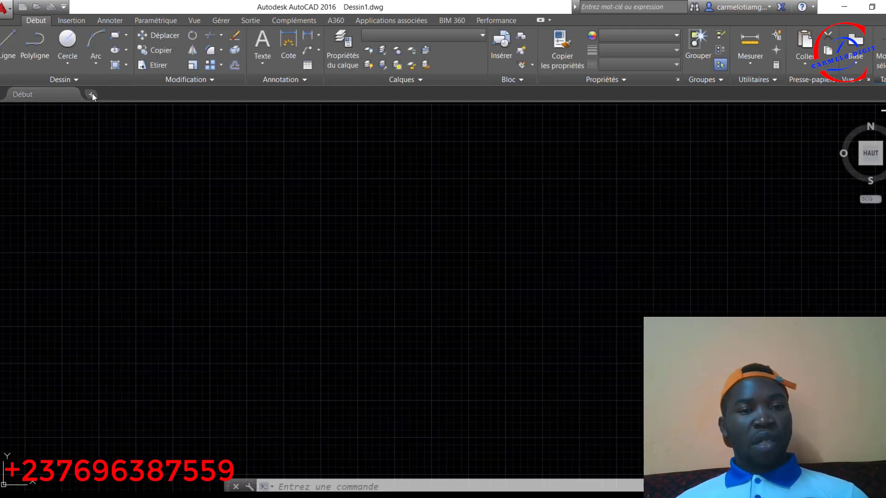
Step: Open the Dessin1 drawing from the project subfolder of "les plans autocad" and accept the custom-objects notice
click(3, 13)
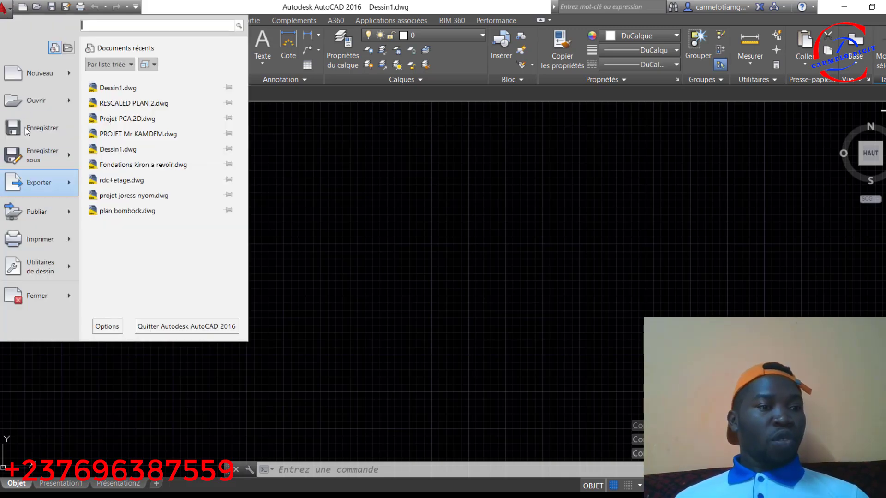
click(39, 103)
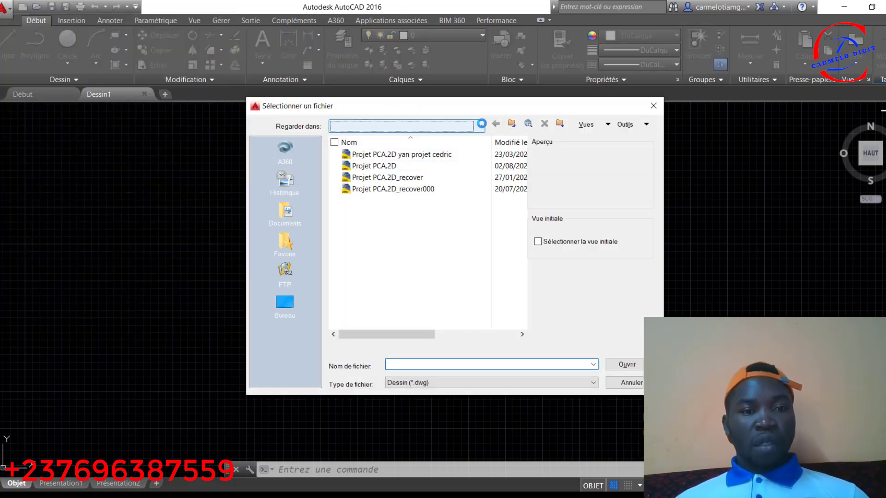
click(481, 126)
click(404, 186)
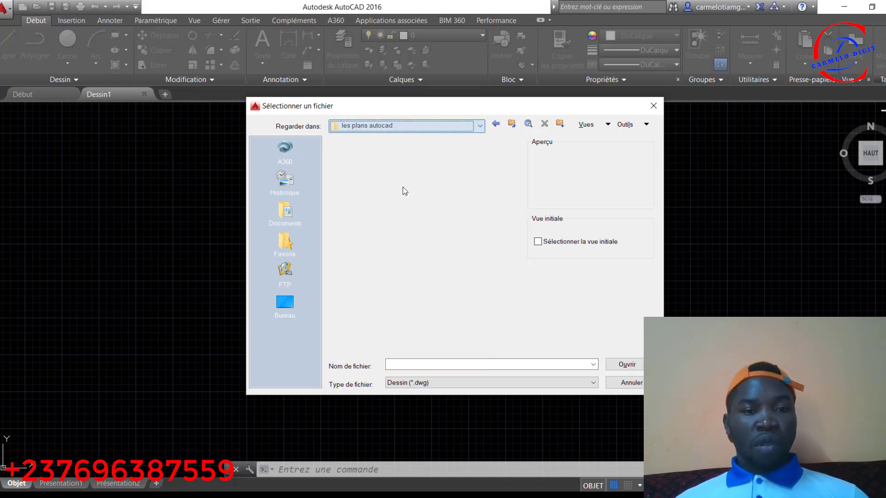
double_click(363, 157)
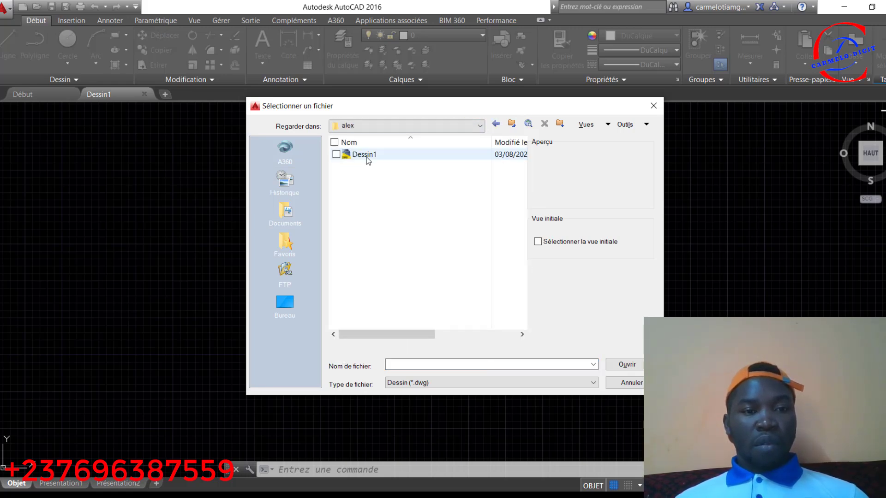
click(379, 157)
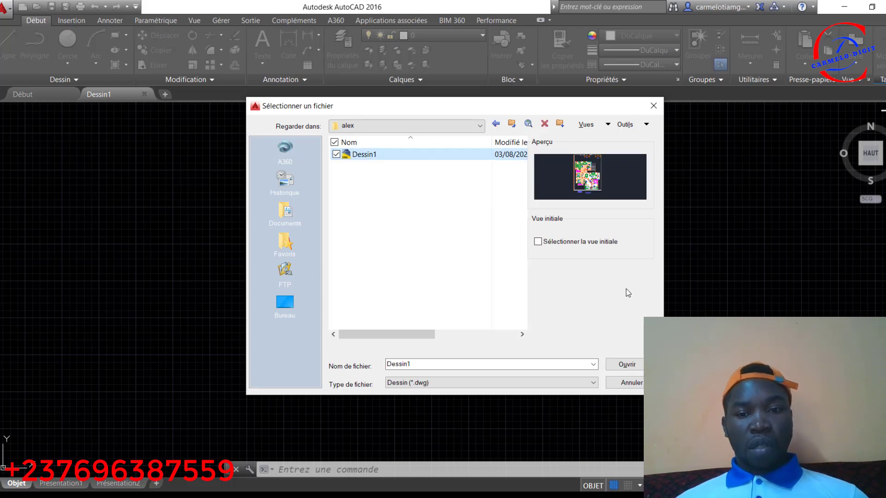
click(625, 364)
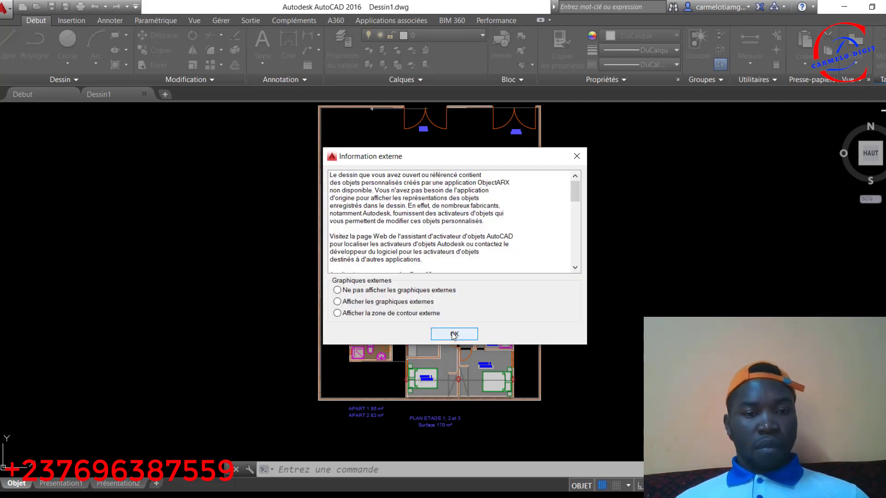
click(454, 334)
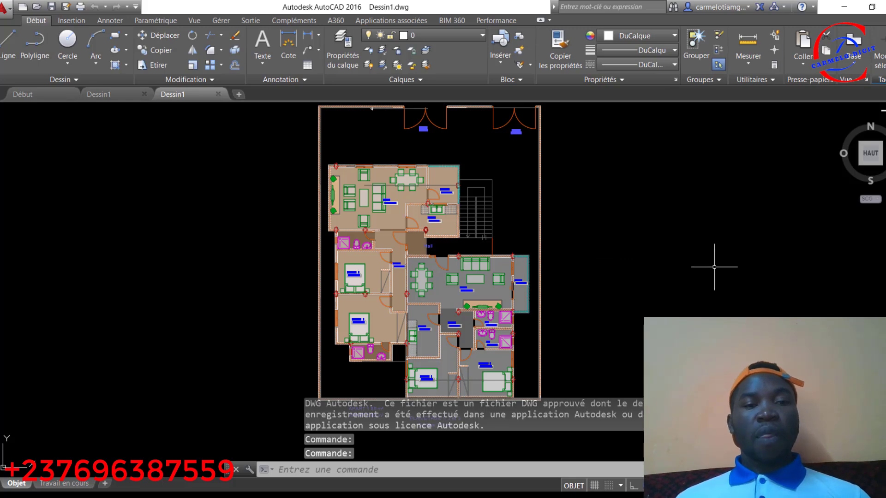
Step: Erase the grey solid hatch covering the Séjour of the grey-filled apartment
scroll(451, 323, up, 2)
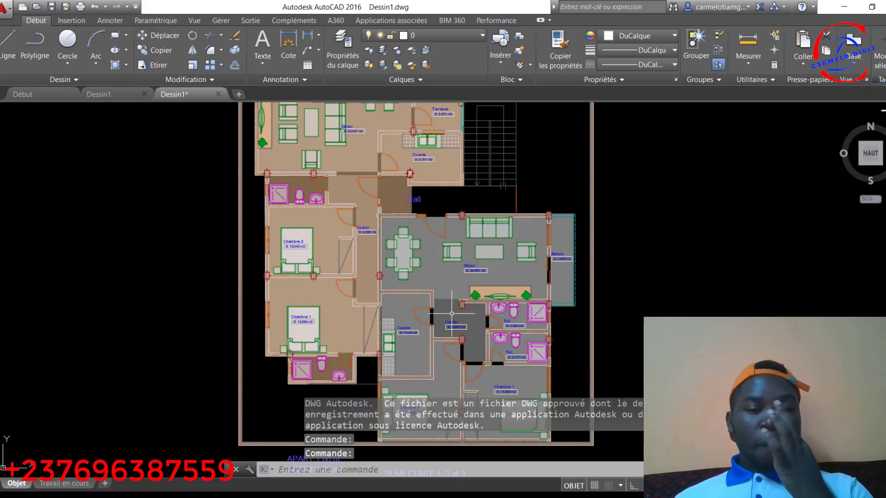
click(325, 231)
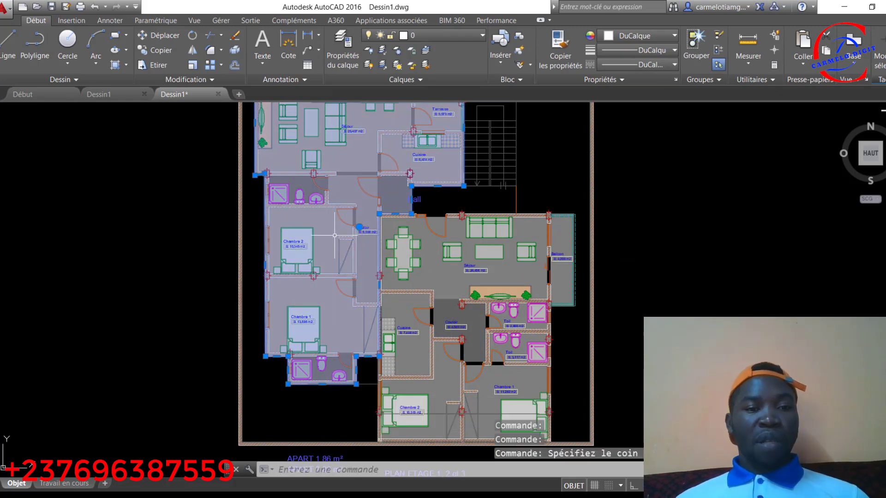
click(445, 286)
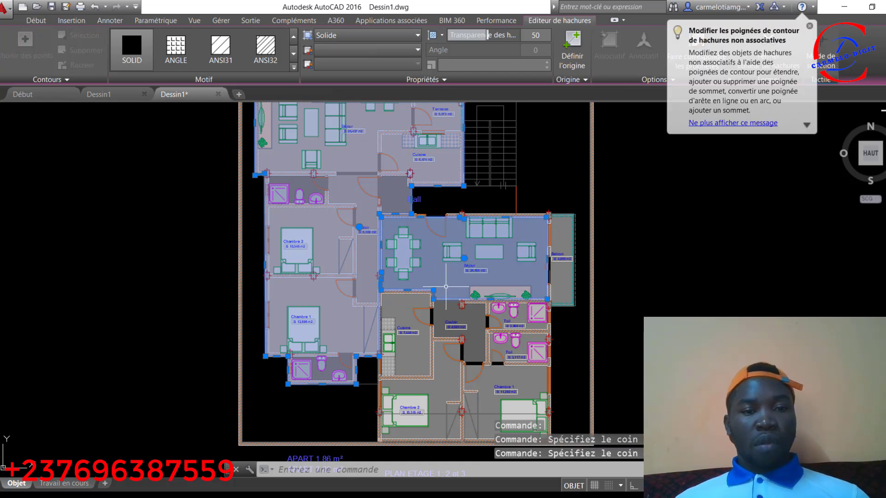
key(Escape)
click(437, 276)
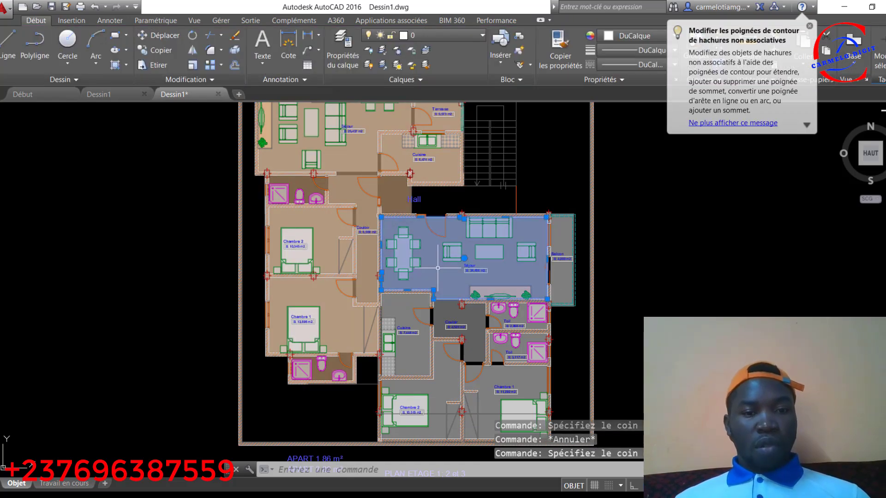
key(Delete)
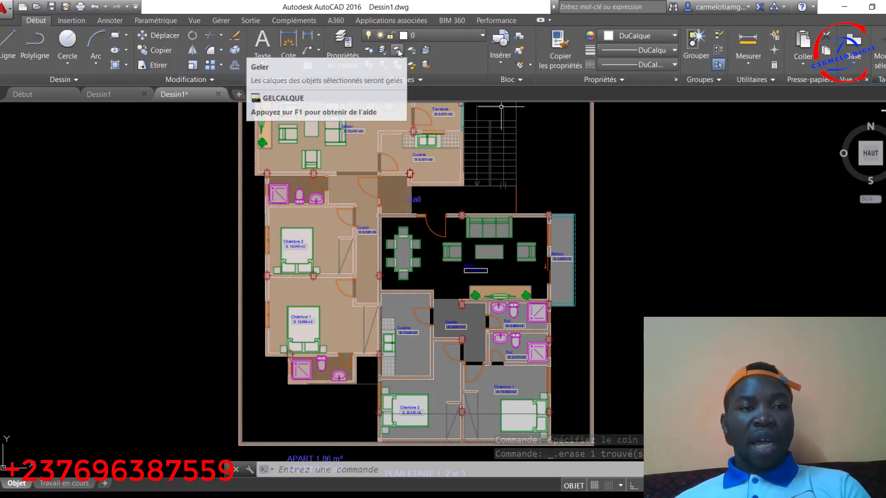
Step: Freeze the "PDF _Remplissages de solides" layer by picking the beige apartment fill, inspect the line work, and thaw all layers
click(398, 48)
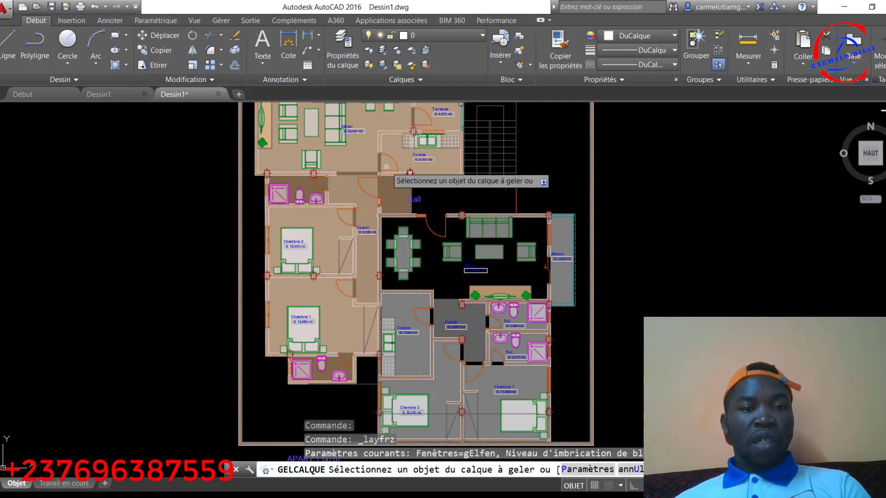
click(318, 234)
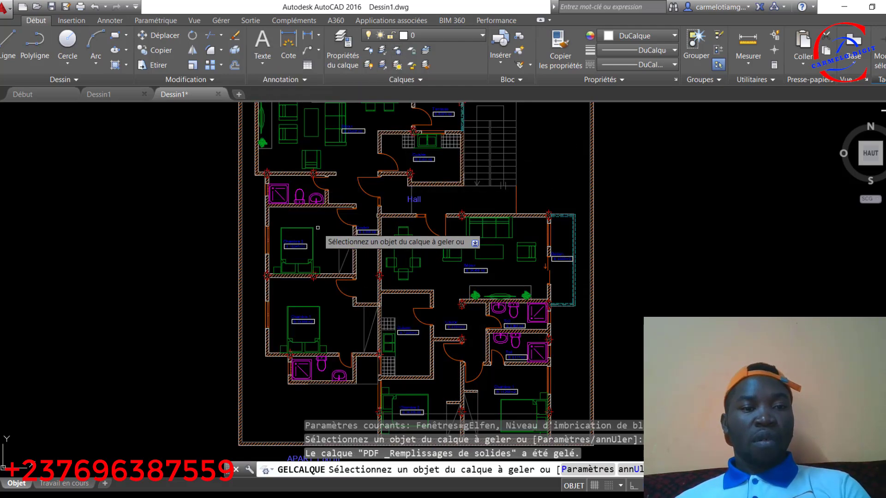
scroll(509, 267, down, 4)
scroll(509, 267, up, 4)
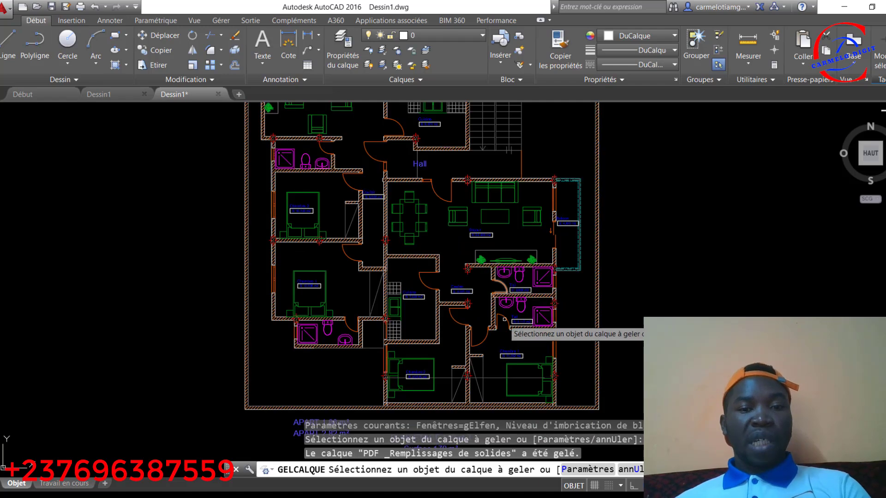
click(397, 66)
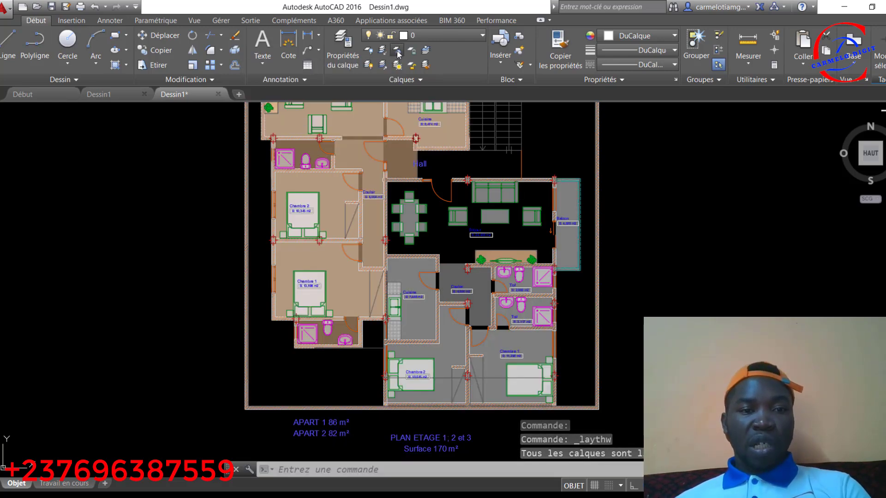
Step: Freeze both the "PDF _Remplissages de solides" and "PDF _Géométrie" layers by picking their objects, and thaw all layers
click(397, 56)
click(329, 193)
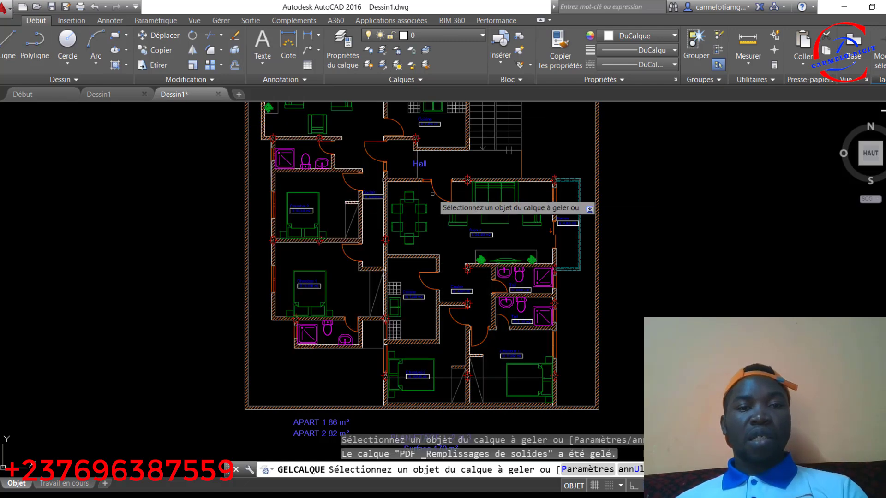
click(318, 207)
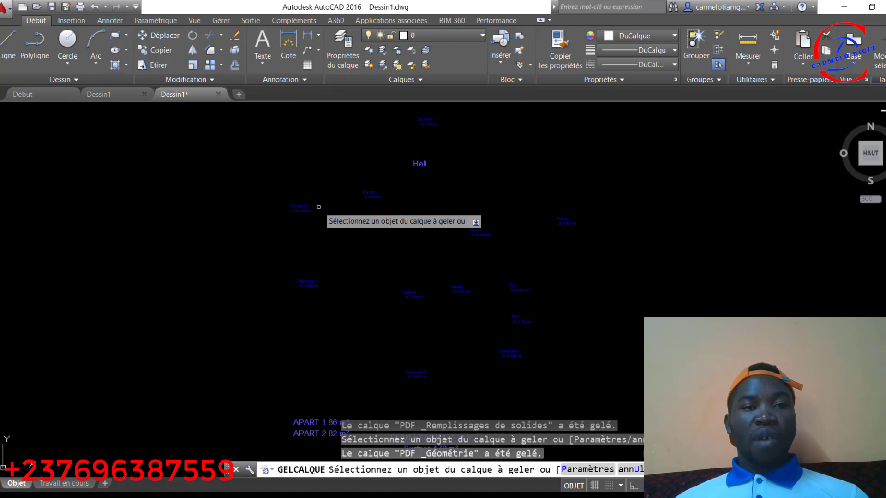
click(396, 64)
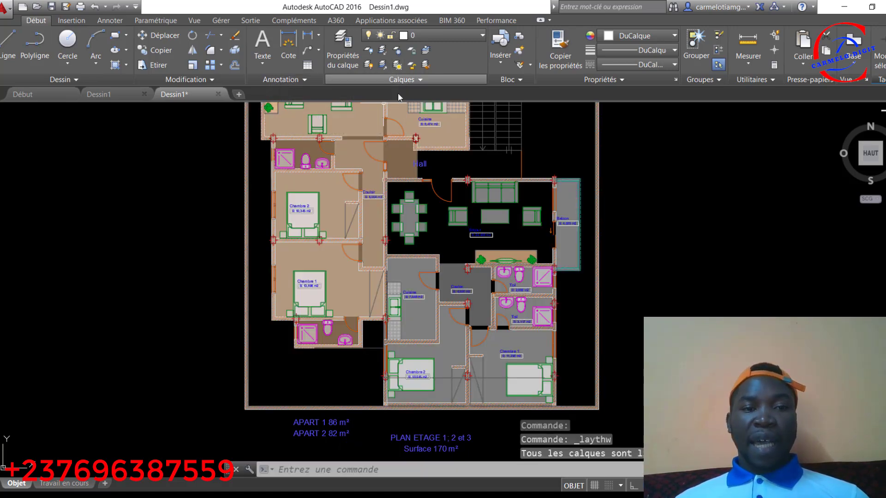
Step: Freeze only the solid fills layer by picking the beige apartment's hatch and end the layer freeze command
click(397, 52)
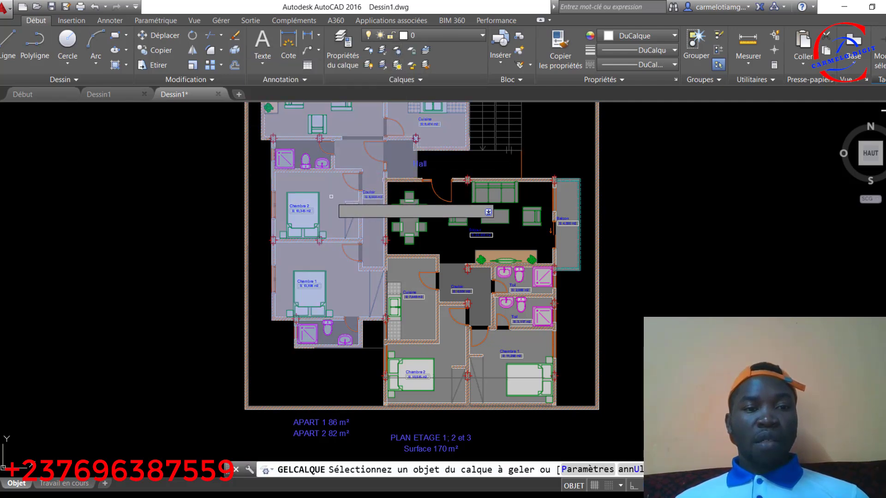
click(334, 212)
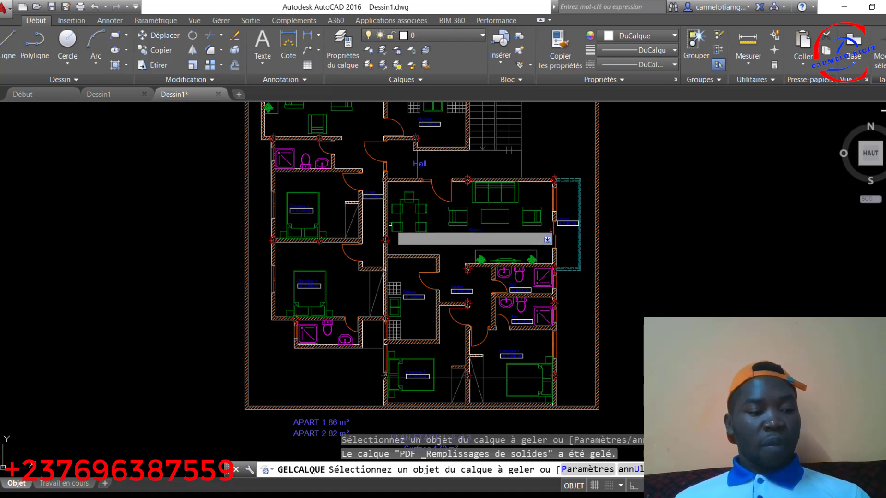
key(Escape)
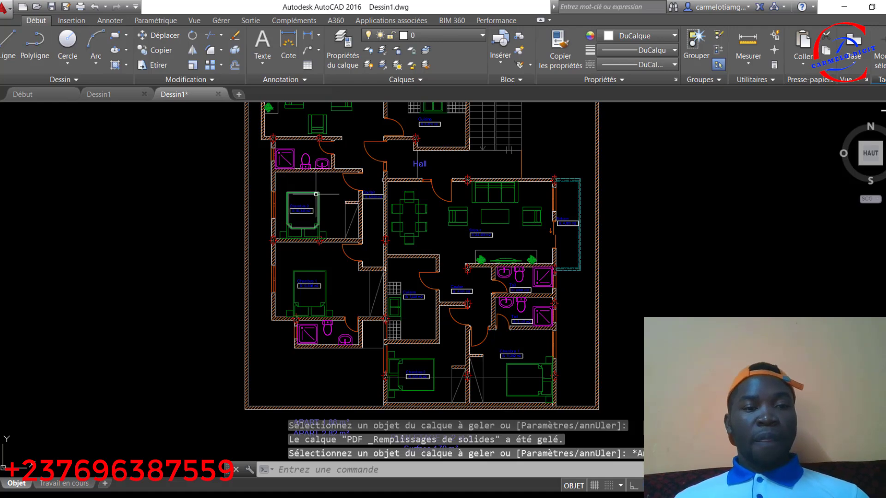
Step: Erase the bed, the room label and both bedside tables from Chambre 1 of the western apartment
scroll(385, 318, down, 3)
scroll(372, 235, up, 3)
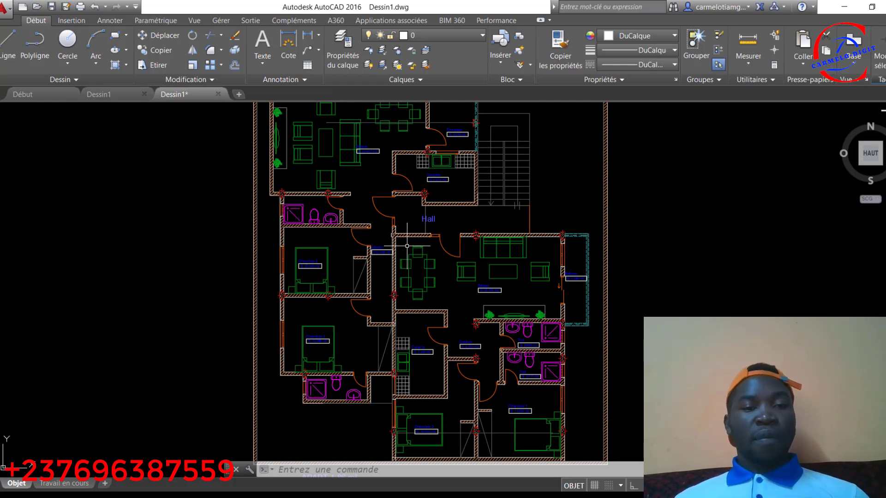
scroll(401, 244, down, 3)
scroll(450, 360, up, 5)
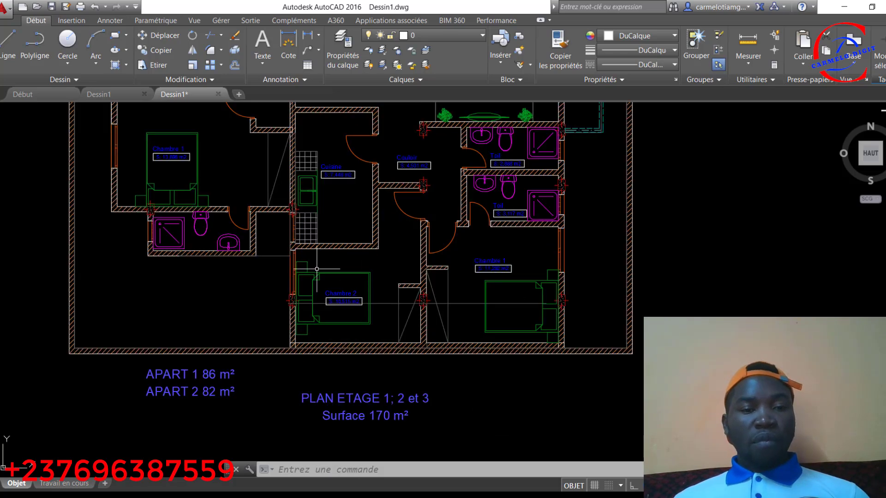
scroll(211, 208, down, 5)
scroll(210, 208, up, 5)
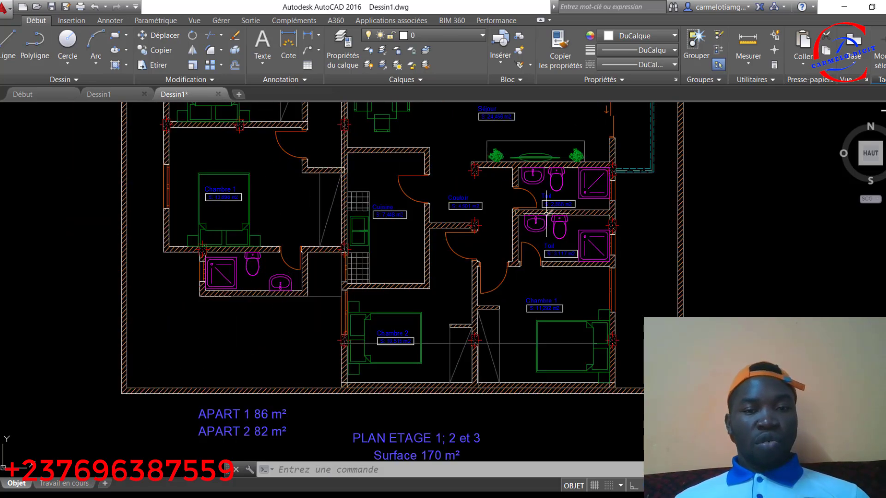
mouse_move(187, 158)
mouse_down()
mouse_move(207, 233)
mouse_move(275, 175)
mouse_up()
key(Delete)
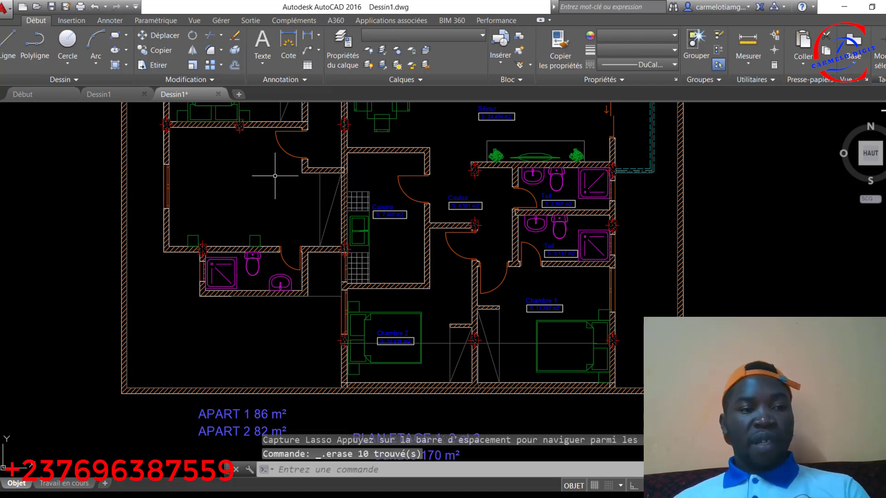
click(193, 240)
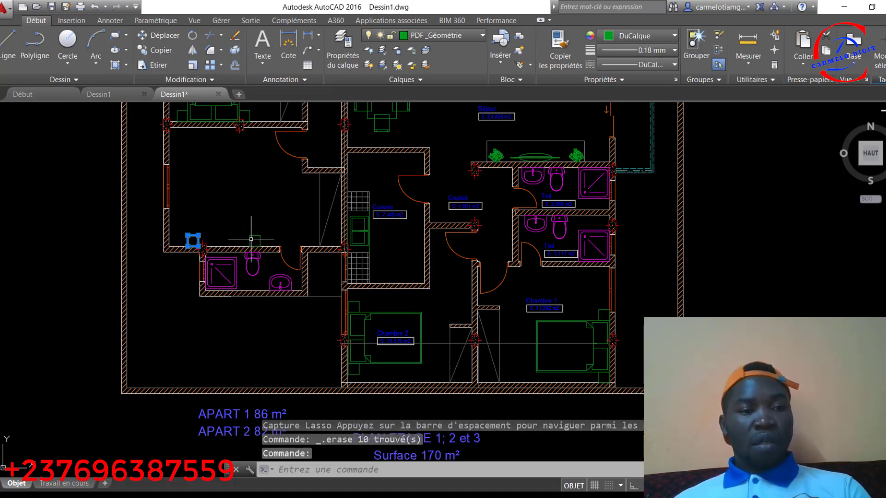
click(251, 239)
click(245, 244)
key(Delete)
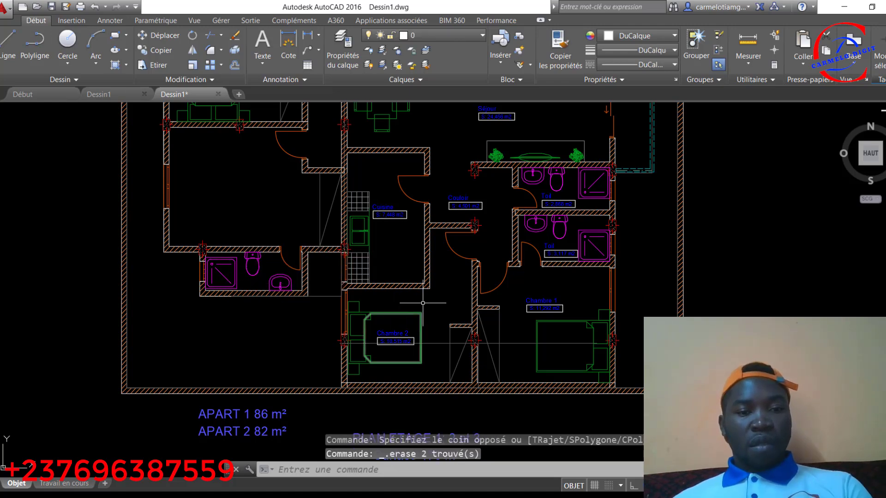
Step: Erase the bed, the room label and the bedside tables from Chambre 2 of the eastern apartment
mouse_move(361, 299)
mouse_down()
mouse_move(351, 332)
mouse_move(415, 365)
mouse_move(429, 323)
mouse_up()
key(Delete)
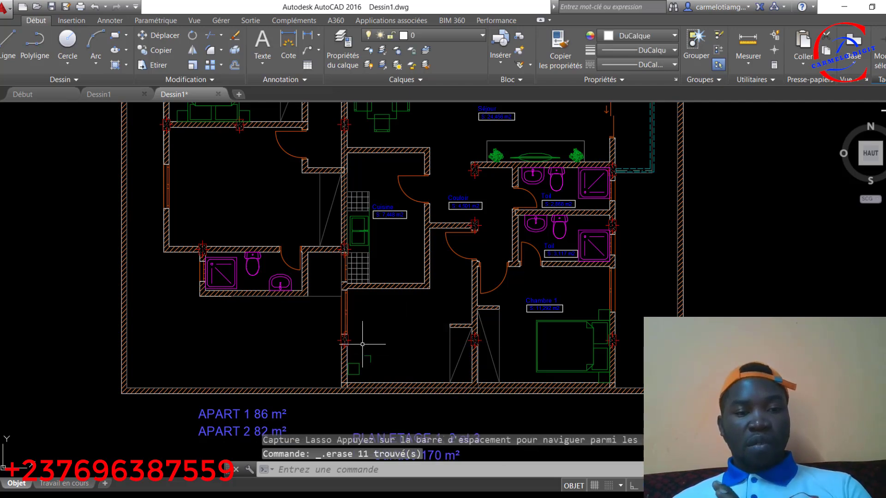
mouse_move(363, 350)
mouse_down()
mouse_move(353, 367)
mouse_move(377, 359)
mouse_up()
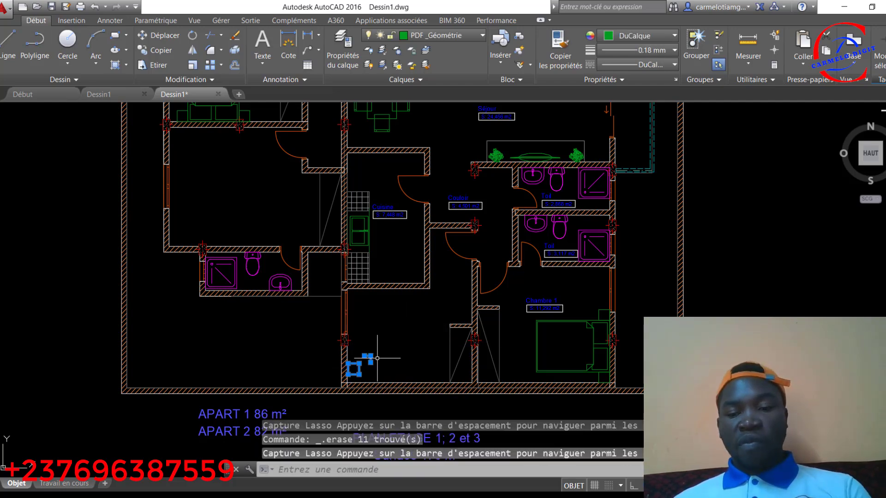
key(Delete)
Step: Erase the room label, the bed and both bedside tables from Chambre 1 of the eastern apartment
mouse_move(518, 299)
mouse_down()
mouse_move(523, 336)
mouse_move(572, 378)
mouse_move(592, 341)
mouse_move(588, 312)
mouse_up()
key(Delete)
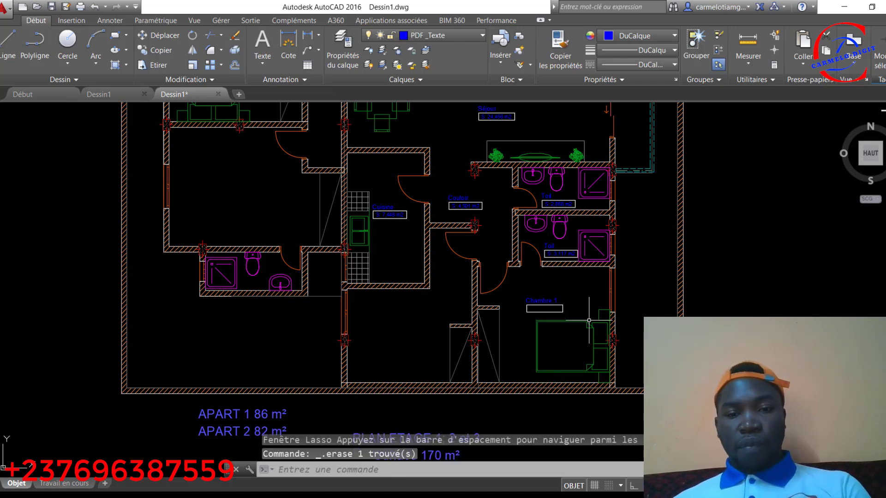
mouse_move(527, 293)
mouse_down()
mouse_move(549, 380)
mouse_move(595, 343)
mouse_move(596, 321)
mouse_up()
key(Delete)
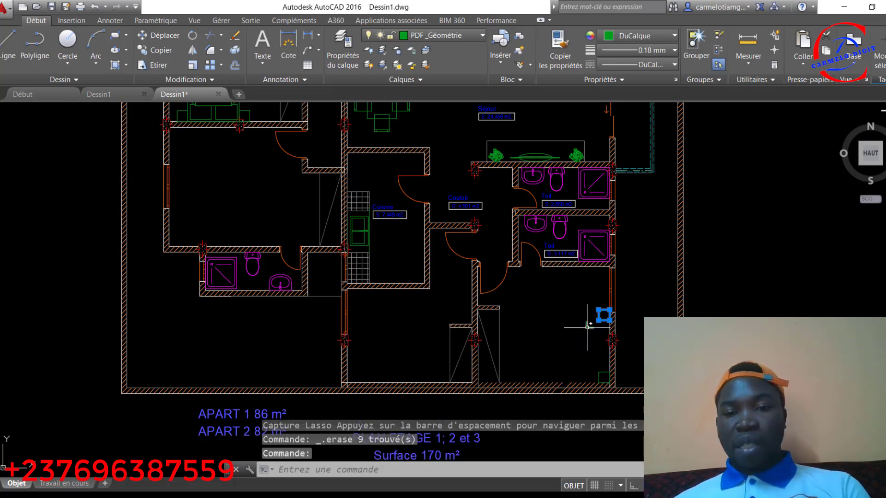
click(587, 328)
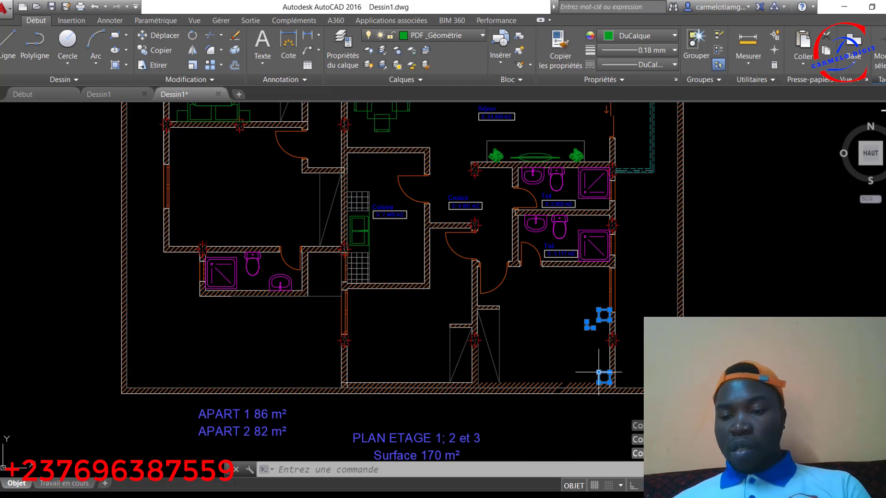
key(Delete)
Step: Erase the dining table and its chairs from the eastern apartment's Séjour, including the leftover chair line
scroll(494, 229, down, 5)
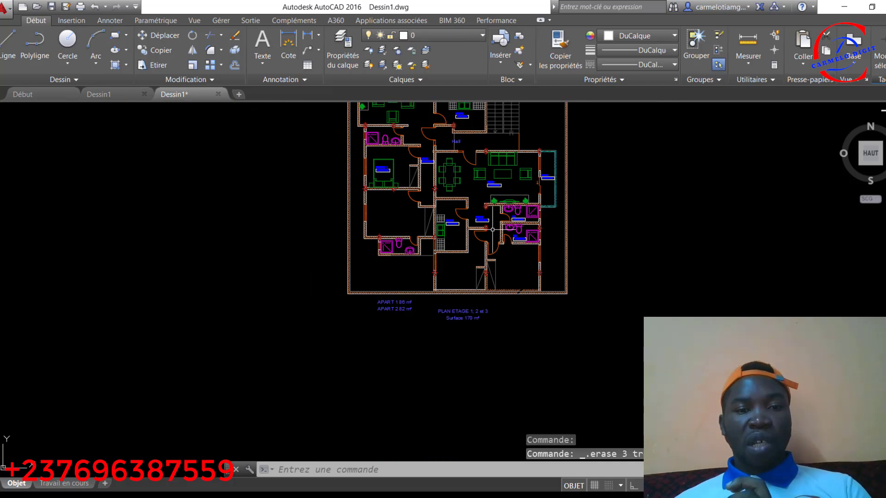
scroll(491, 161, up, 5)
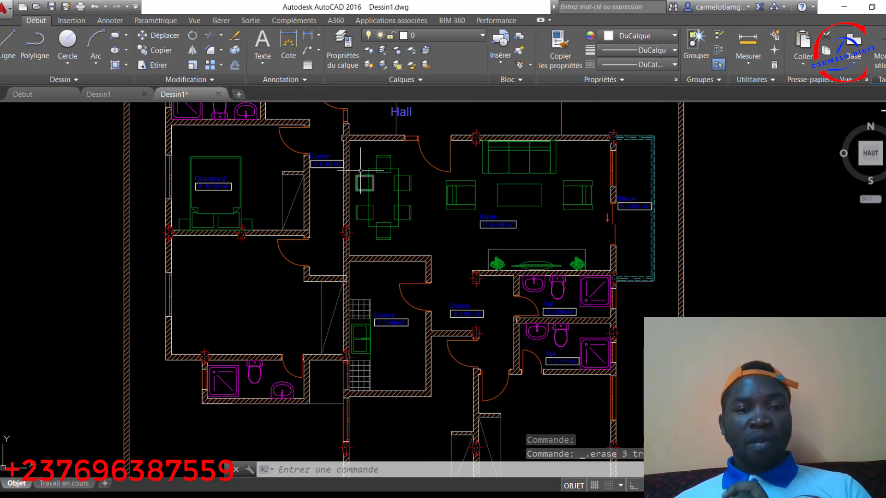
mouse_move(357, 140)
mouse_down()
mouse_move(353, 221)
mouse_move(397, 269)
mouse_move(438, 157)
mouse_move(417, 174)
mouse_up()
key(Delete)
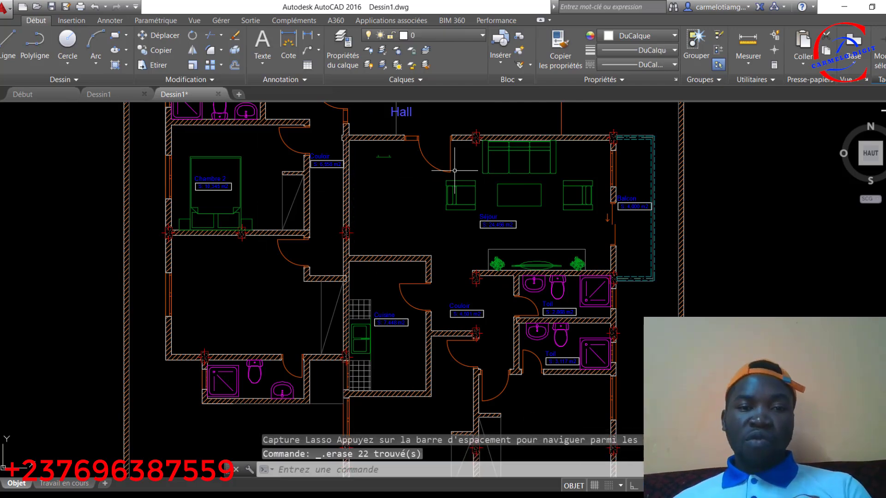
click(382, 157)
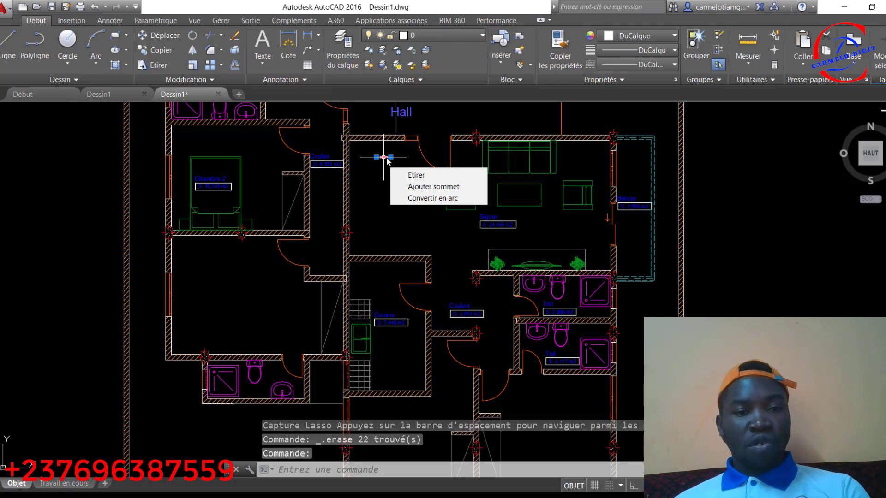
key(Delete)
Step: Erase the western armchair, the coffee table, the Séjour label and the TV cabinet outline from the eastern apartment's living room
mouse_move(433, 174)
mouse_down()
mouse_move(484, 231)
mouse_move(593, 184)
mouse_move(457, 180)
mouse_up()
key(Delete)
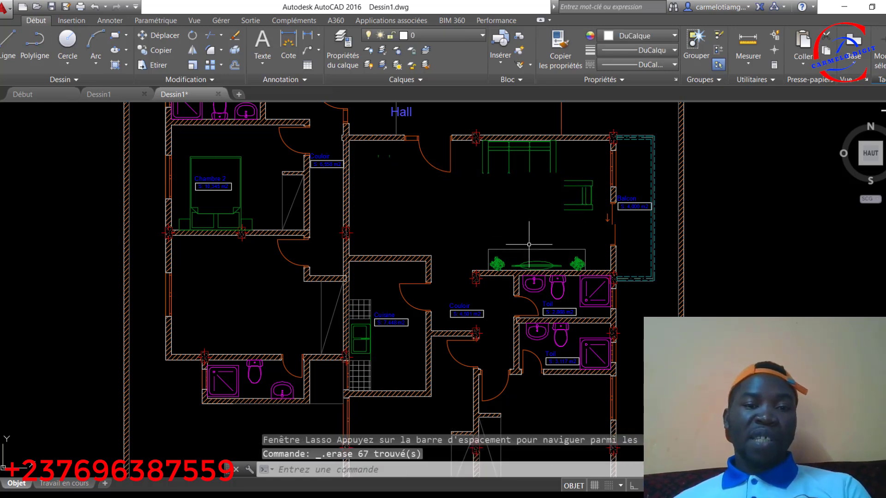
click(489, 243)
key(Delete)
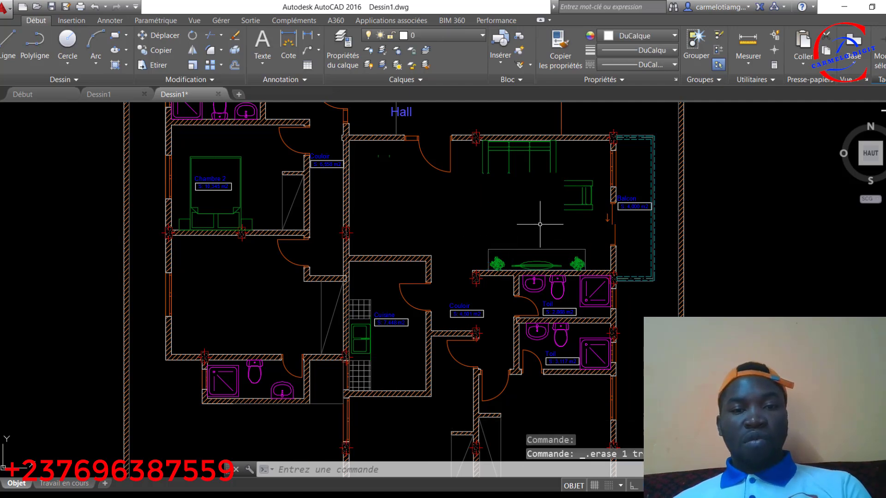
click(538, 248)
key(Delete)
Step: Erase inner lines of the eastern armchair, the sofa's cushion lines and a red line of the column beside the sofa
mouse_move(562, 173)
mouse_down()
mouse_move(569, 234)
mouse_move(604, 203)
mouse_move(597, 155)
mouse_move(565, 171)
mouse_up()
key(Delete)
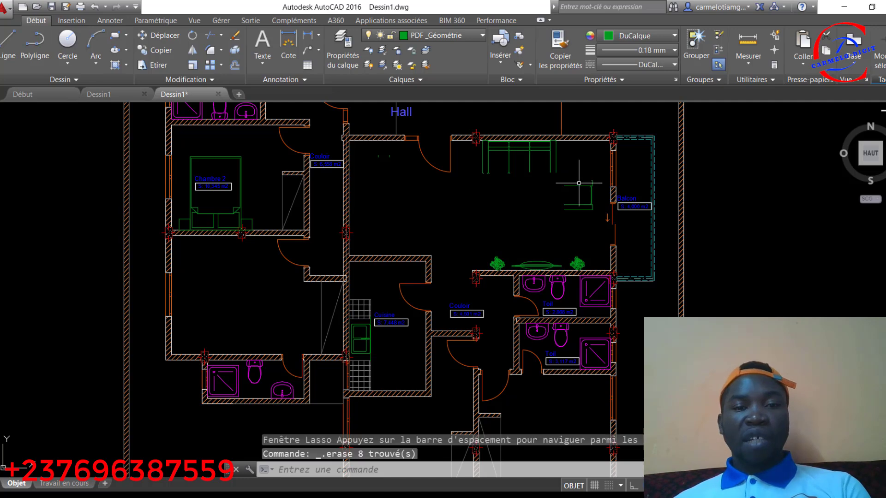
mouse_move(473, 157)
mouse_down()
mouse_move(500, 188)
mouse_move(570, 182)
mouse_move(560, 148)
mouse_move(497, 166)
mouse_up()
key(Delete)
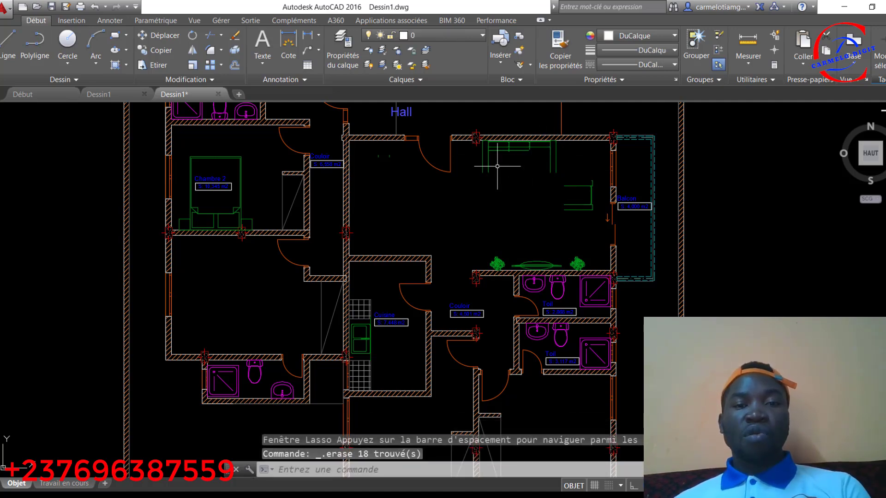
click(476, 143)
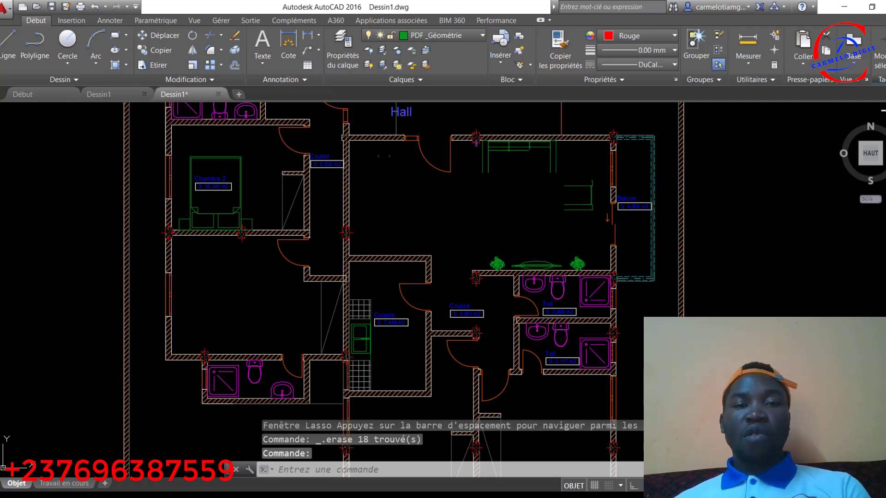
key(Delete)
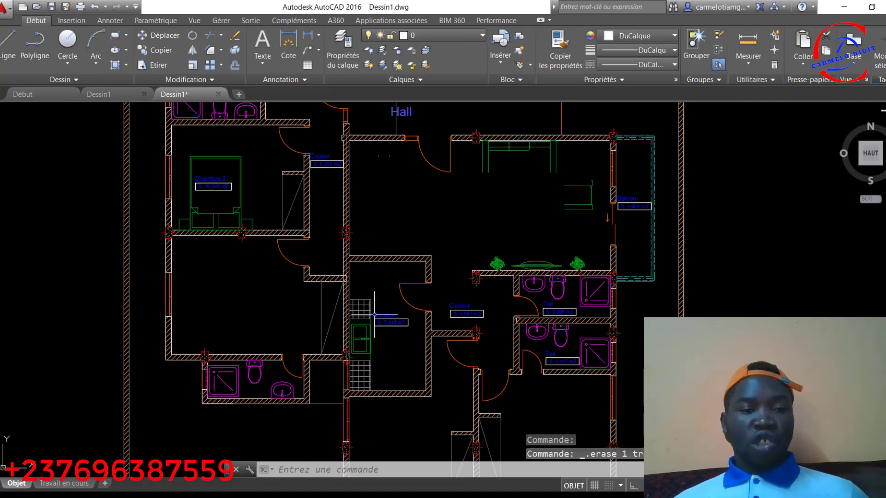
scroll(303, 330, down, 2)
scroll(357, 358, down, 3)
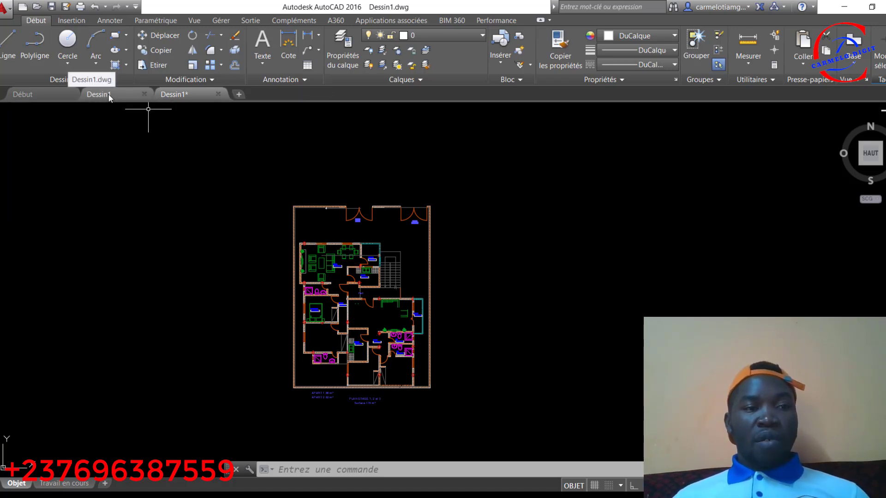
click(118, 94)
click(178, 97)
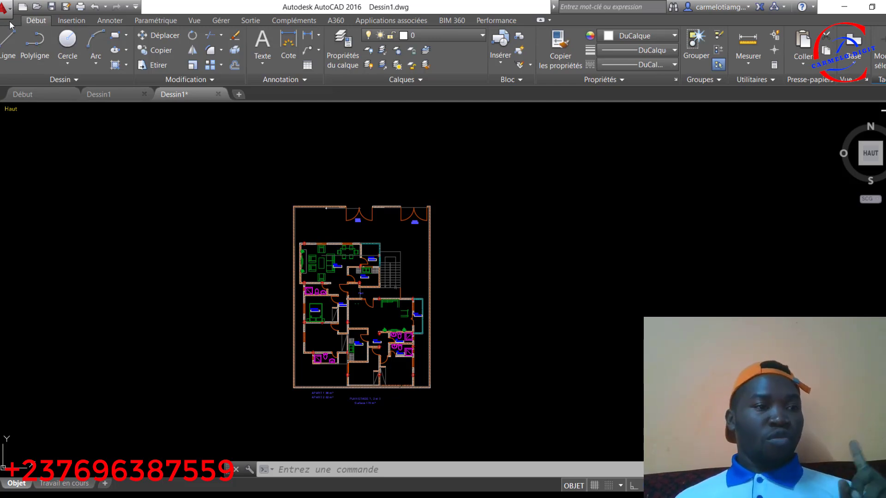
Step: Open the Projet PCA.2D drawing from the "plan auto" folder inside "les plans autocad" and dismiss the external information dialog
click(5, 9)
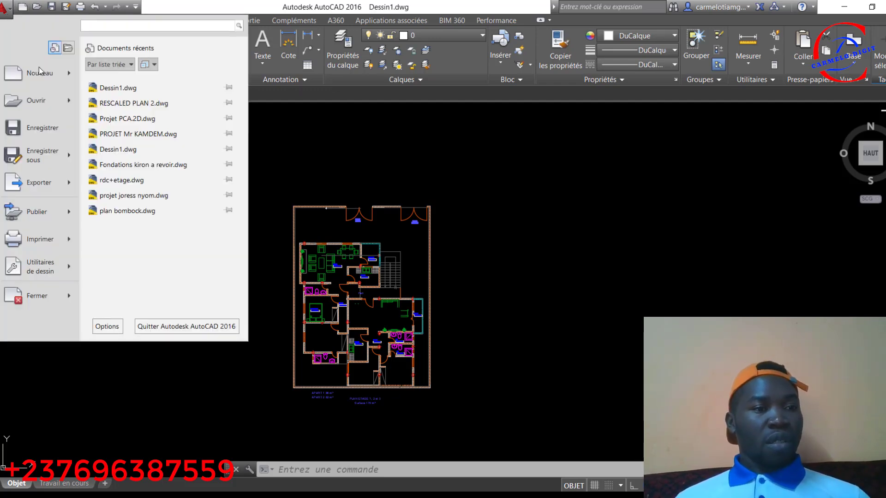
click(35, 104)
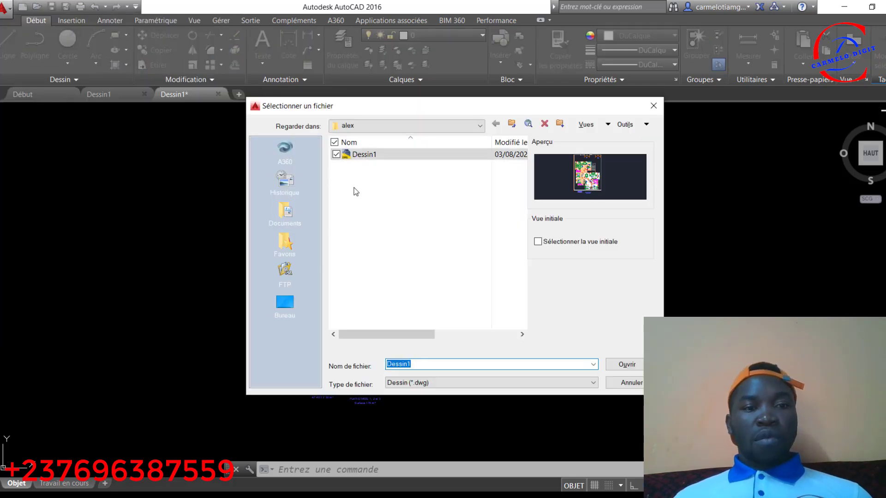
click(478, 125)
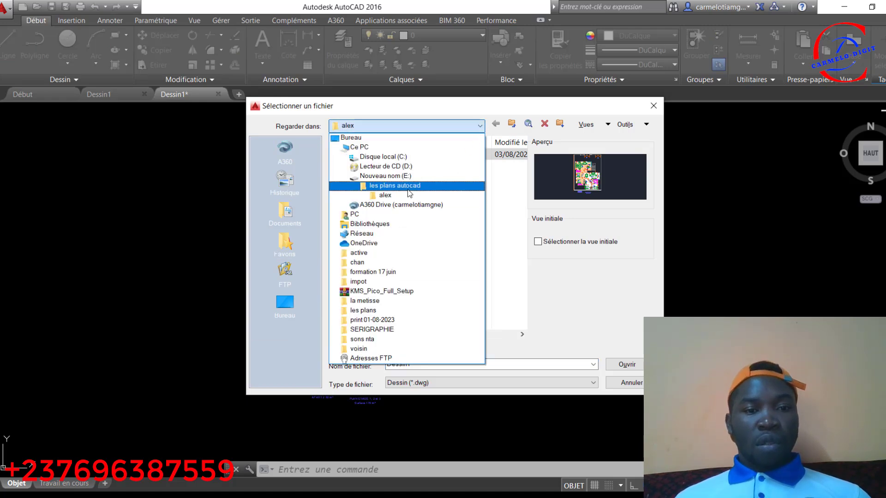
click(395, 185)
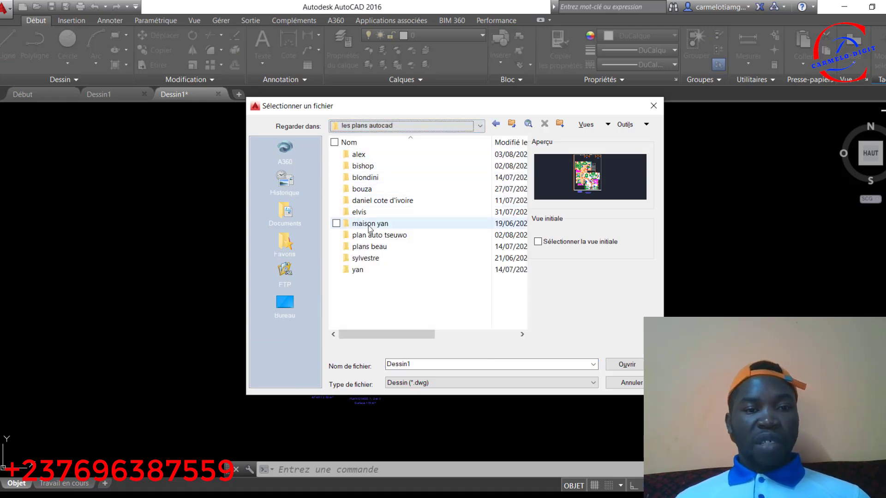
double_click(385, 235)
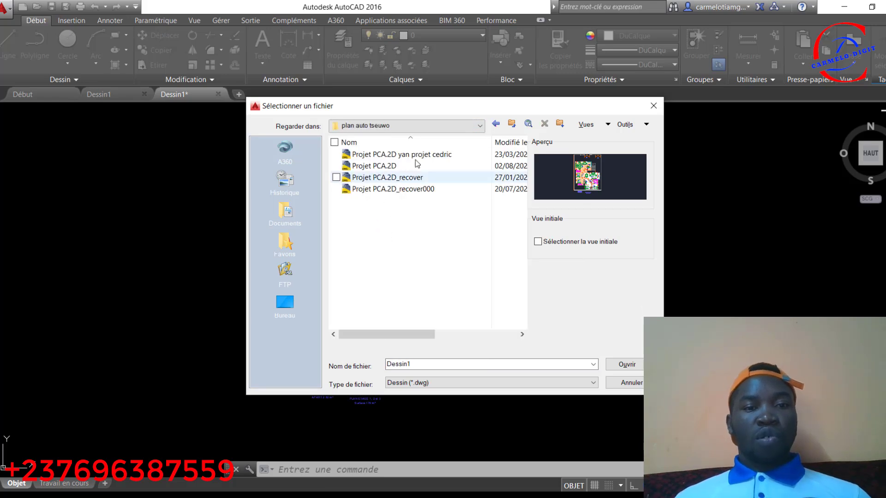
click(388, 166)
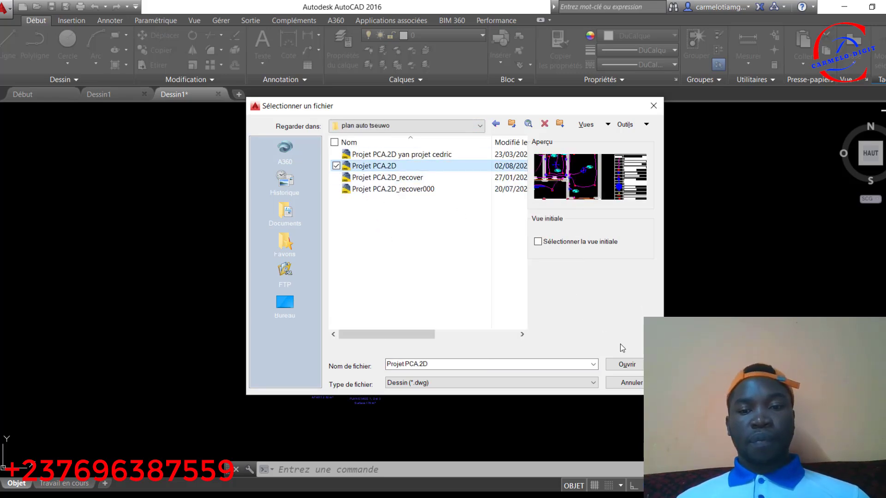
click(626, 365)
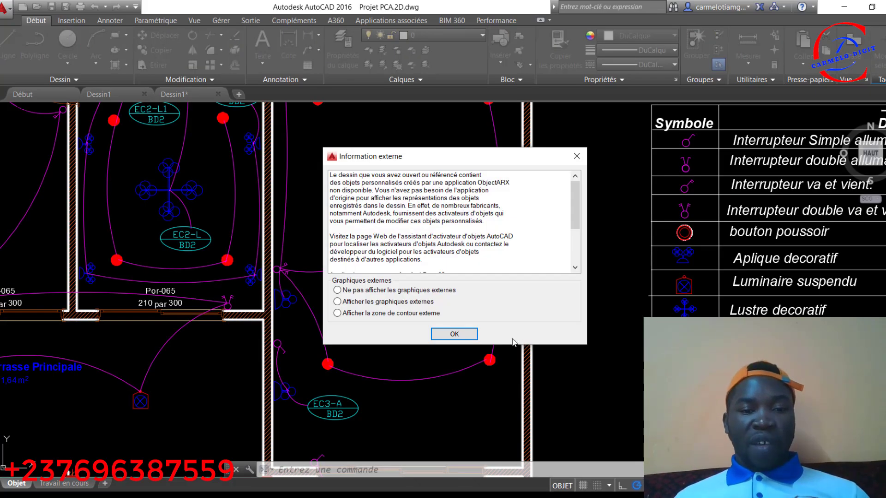
click(464, 337)
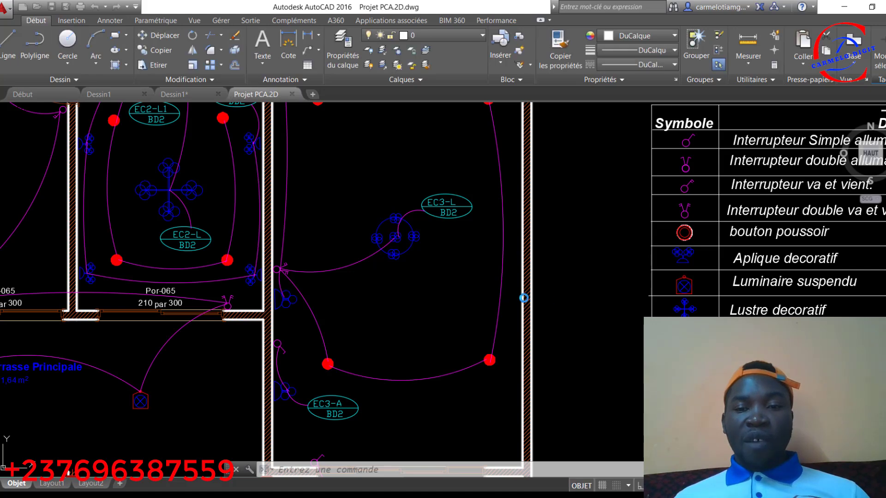
Step: Copy the whole "LEGENDE: CIRCUIT D'ECLAIRAGE ETAGE" table beside the upper-floor plan to the clipboard
scroll(546, 291, down, 7)
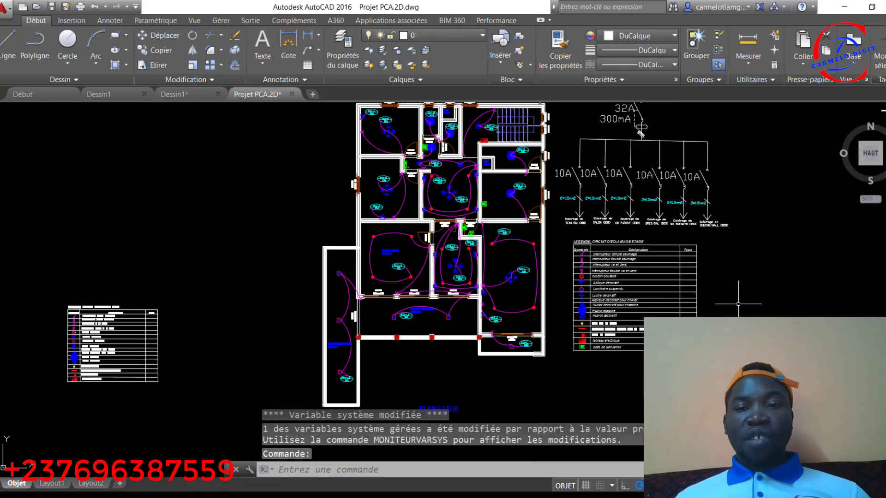
scroll(718, 316, up, 4)
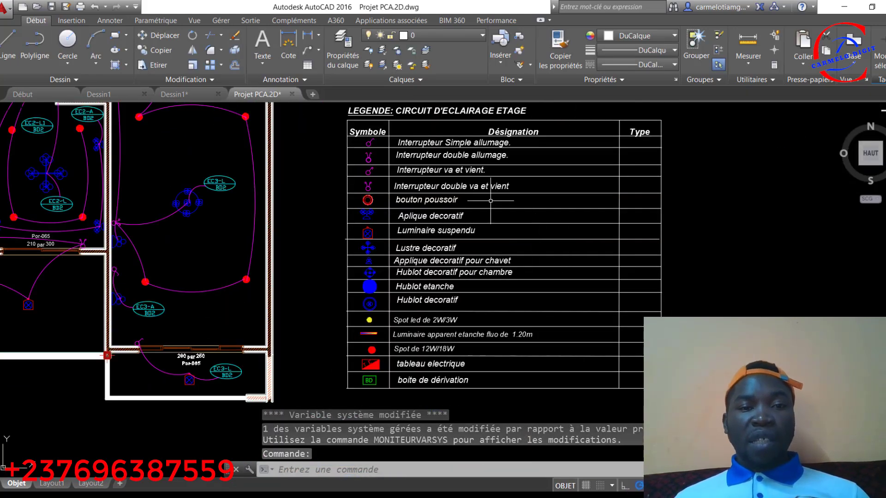
scroll(492, 203, down, 2)
scroll(439, 147, up, 2)
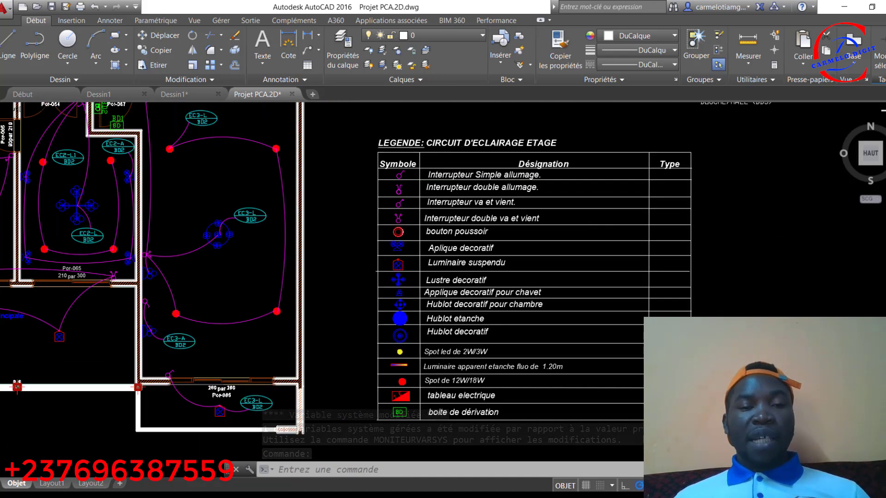
scroll(459, 223, down, 2)
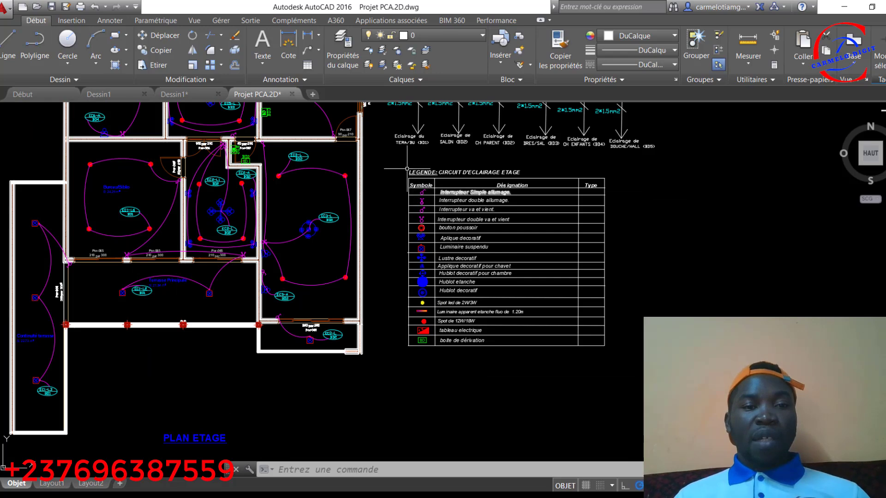
drag(396, 157, 393, 210)
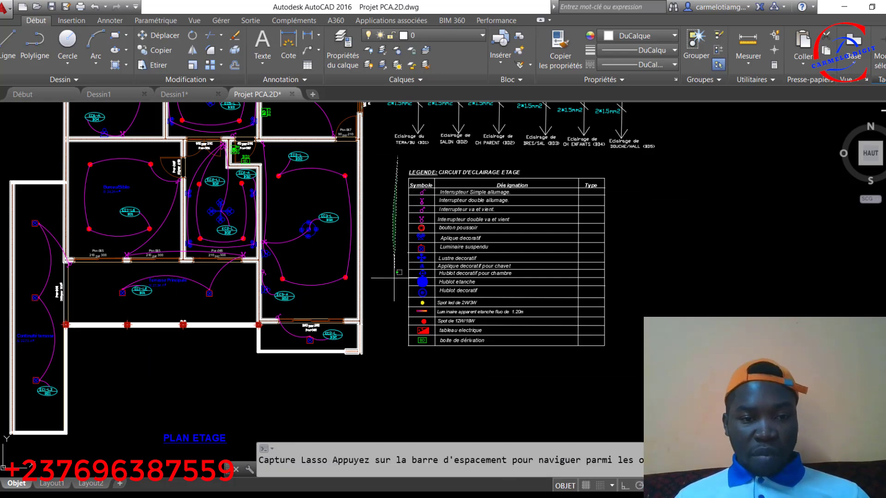
mouse_move(393, 330)
mouse_down()
mouse_move(539, 411)
mouse_move(701, 267)
mouse_move(665, 198)
mouse_move(608, 167)
mouse_up()
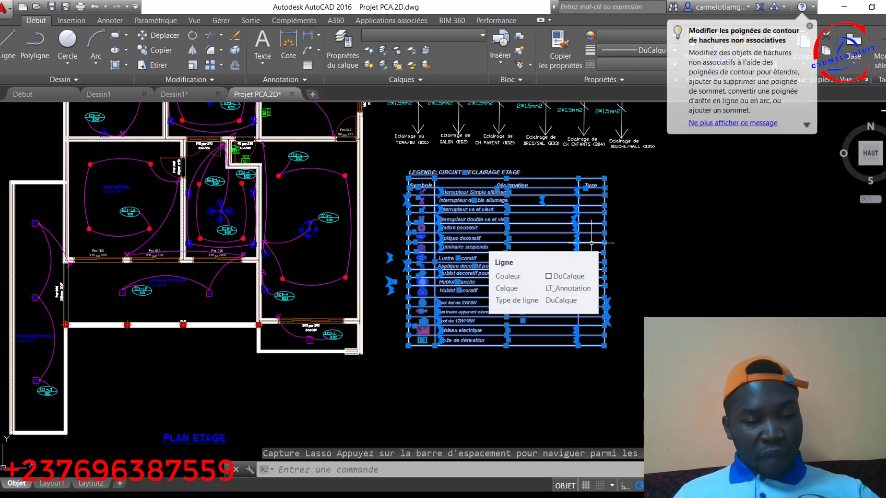
key(ctrl+c)
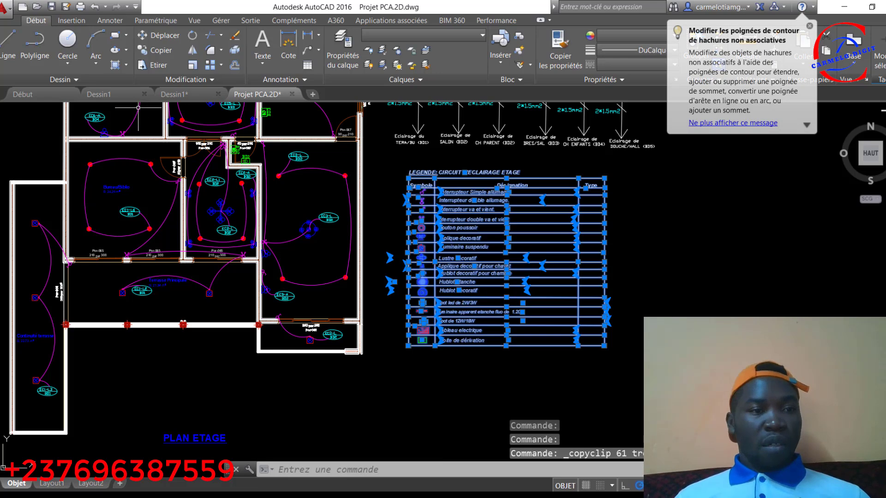
Step: Switch to the unsaved Dessin1 drawing and paste the copied lighting-circuit legend east of the floor plan
click(175, 94)
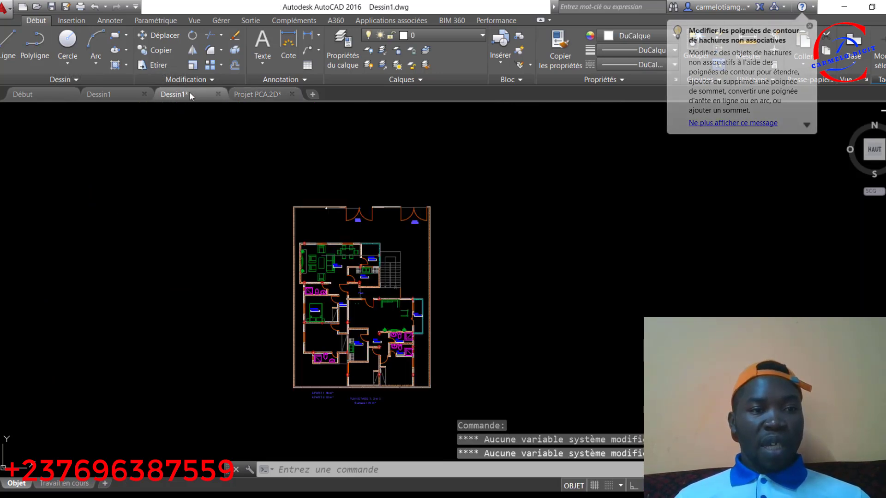
mouse_move(179, 92)
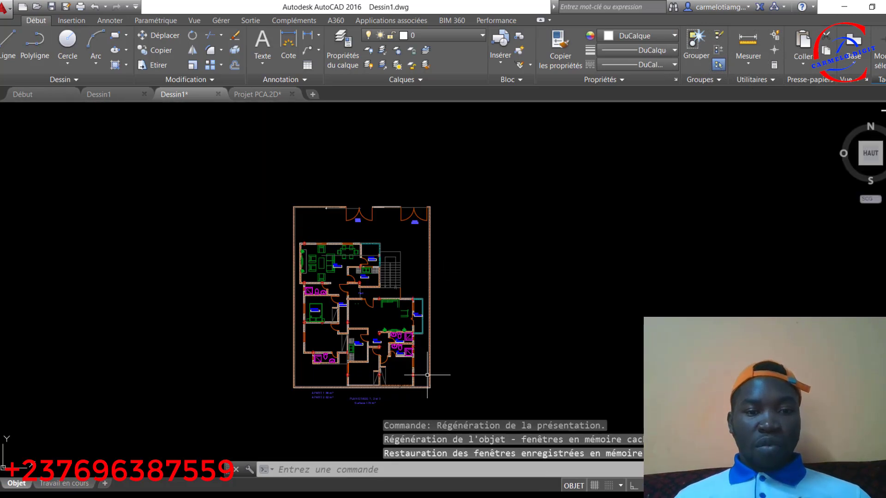
scroll(438, 394, up, 2)
scroll(482, 326, down, 2)
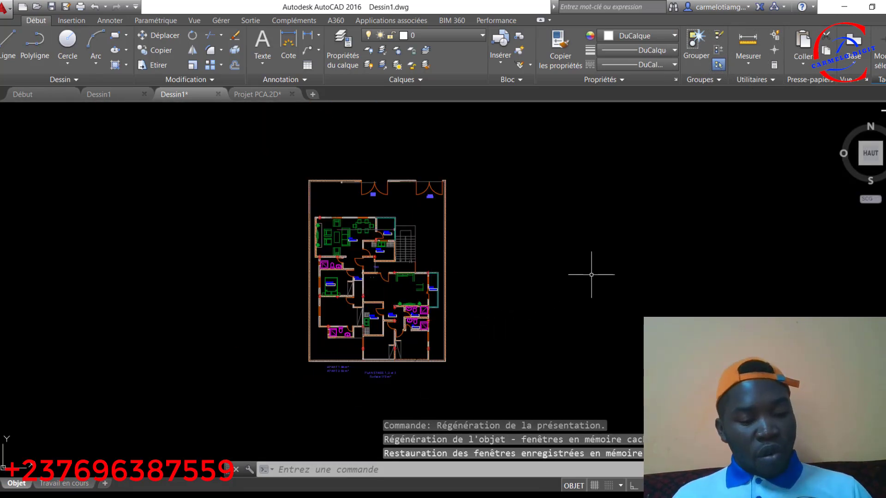
key(ctrl+v)
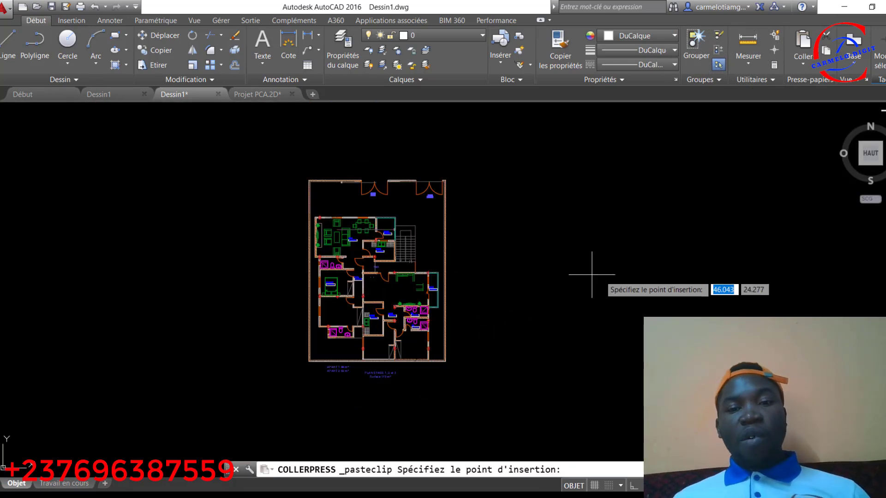
scroll(591, 274, down, 3)
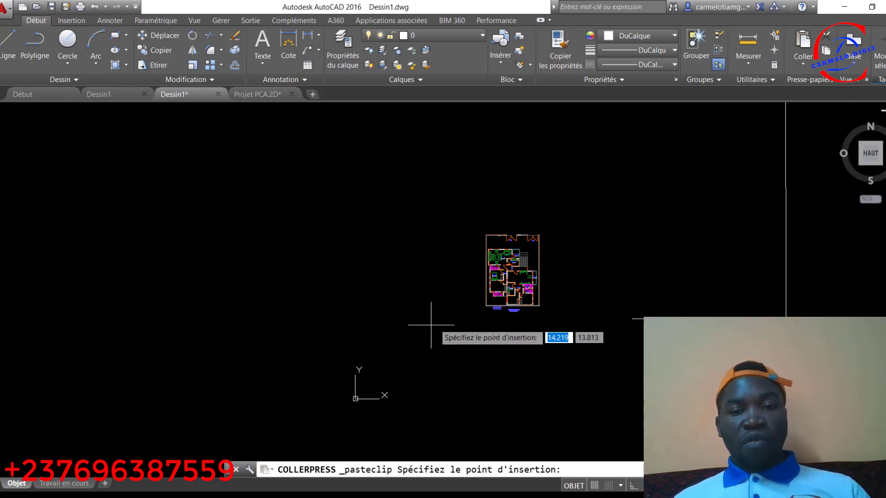
click(567, 336)
scroll(601, 324, up, 10)
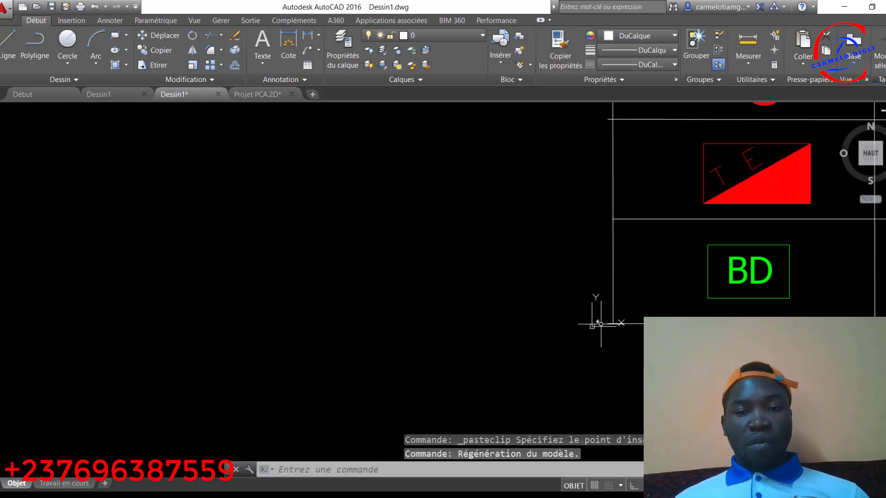
scroll(639, 336, down, 10)
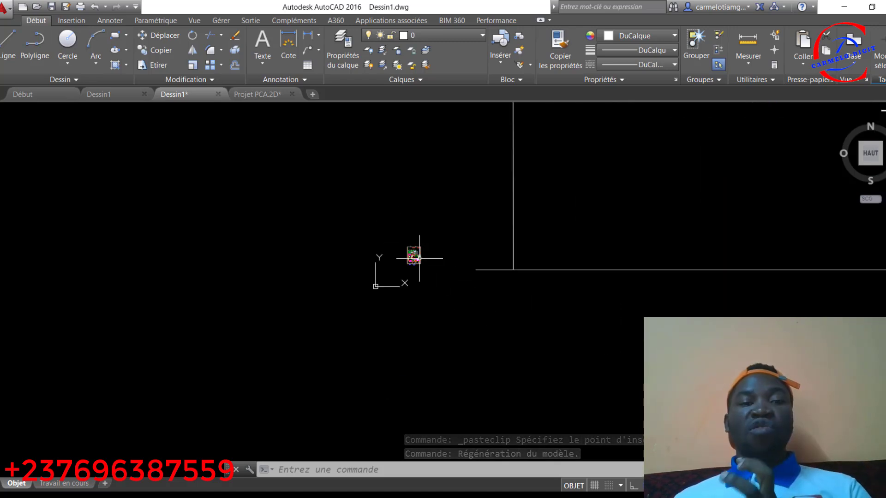
Step: Move the whole floor plan west, away from the pasted legend's lower-left corner
mouse_move(401, 236)
mouse_down()
mouse_move(399, 258)
mouse_move(445, 267)
mouse_up()
click(160, 36)
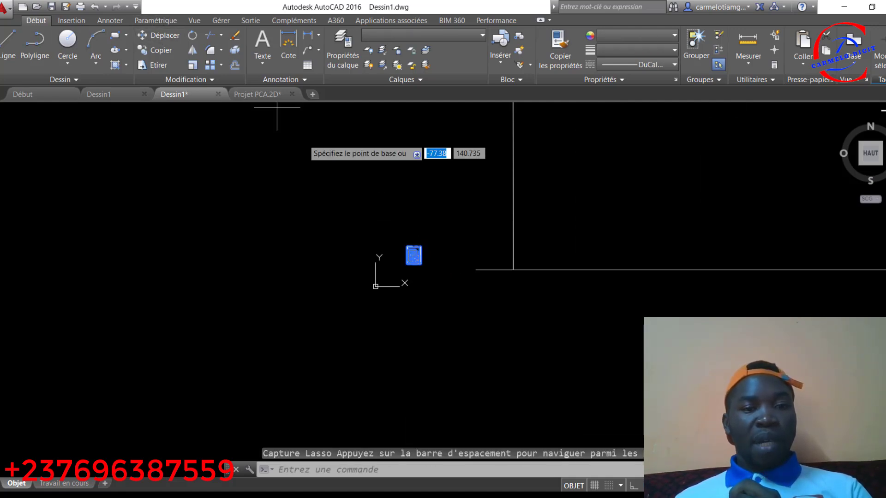
click(413, 256)
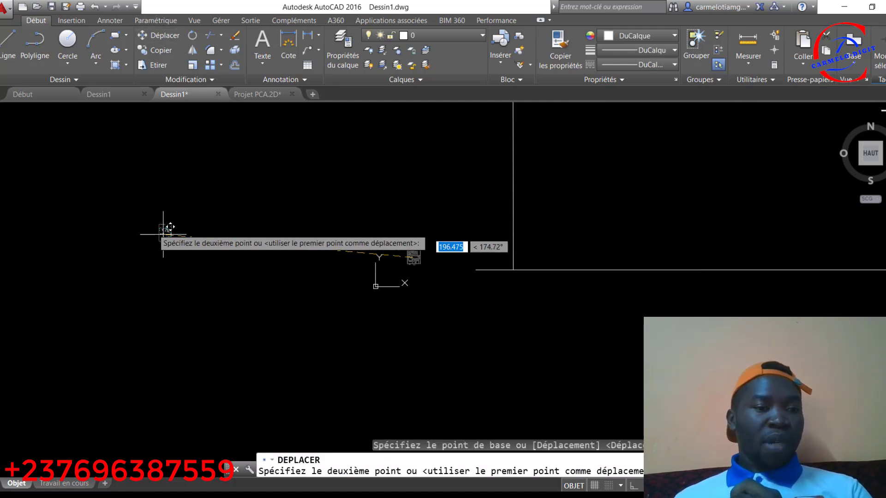
click(141, 223)
key(ctrl+z)
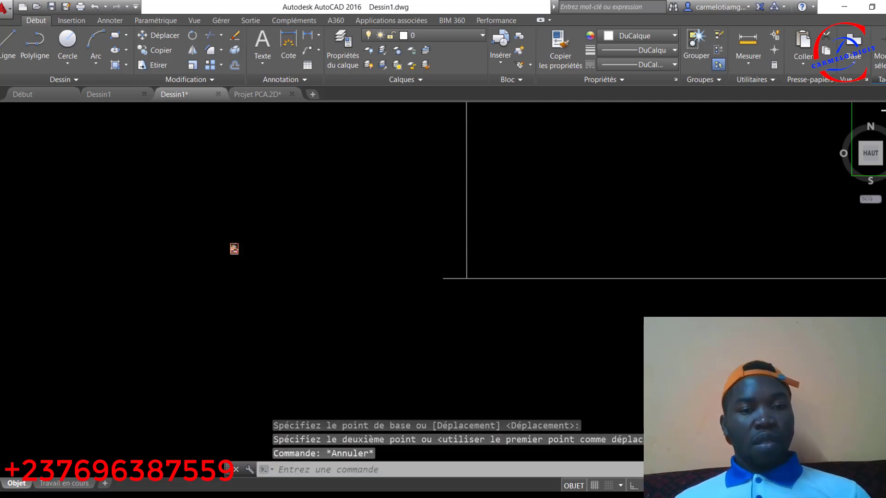
Step: Move the floor plan again, farther west and slightly north of the legend's lower-left corner
scroll(382, 298, up, 4)
mouse_move(344, 267)
mouse_down()
mouse_move(365, 319)
mouse_move(372, 278)
mouse_up()
click(157, 35)
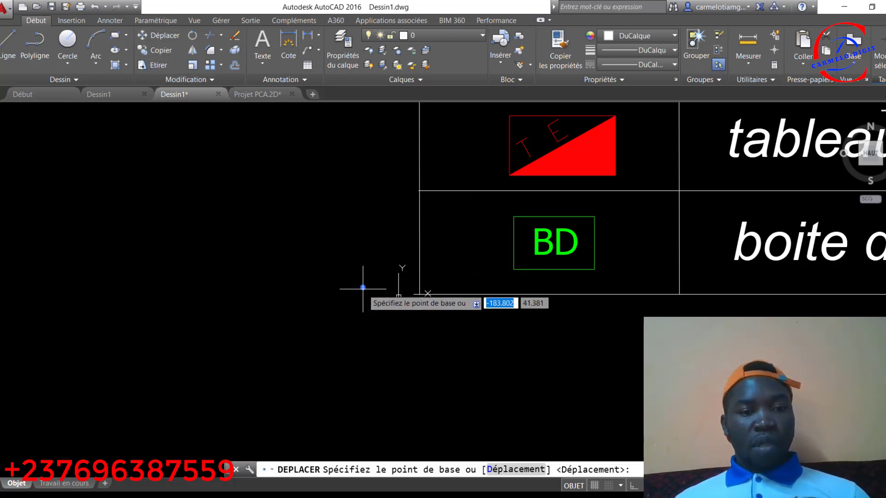
click(363, 287)
click(96, 218)
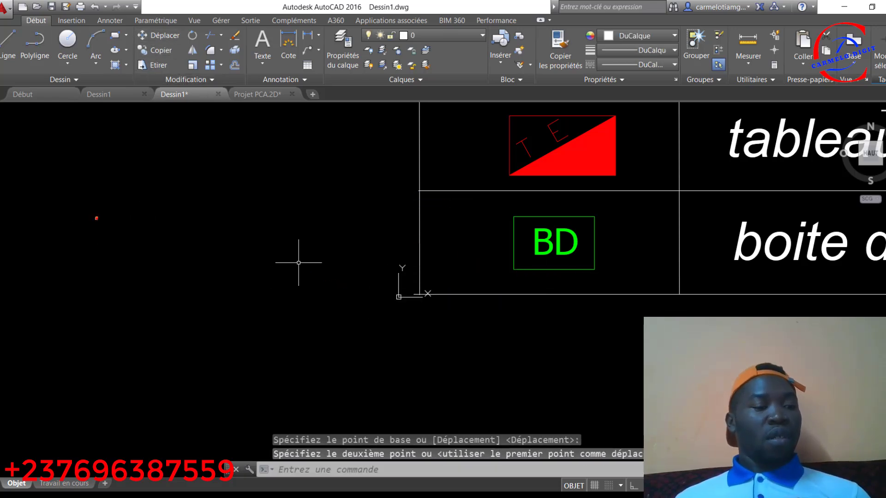
key(Escape)
scroll(468, 267, down, 10)
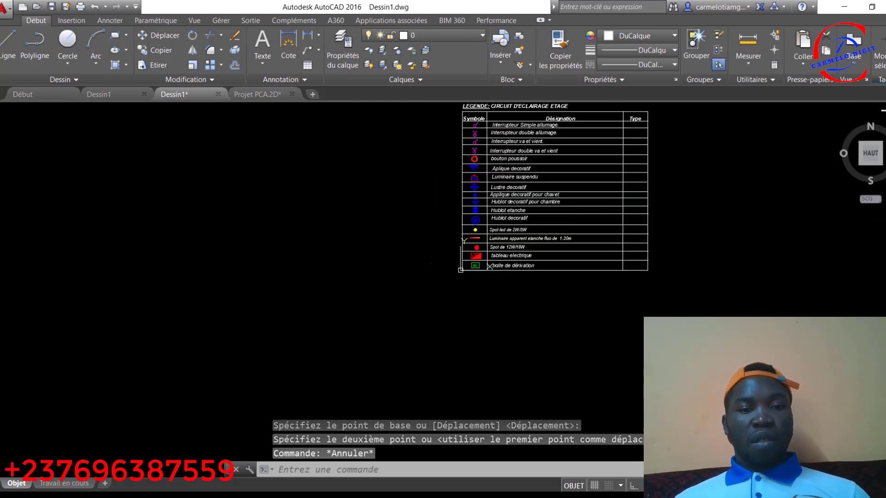
Step: Shrink the entire legend with Scale's Reference option, using a base point and reference length beside the "Luminaire suspendu" text
mouse_move(458, 159)
mouse_down()
mouse_move(465, 276)
mouse_move(568, 292)
mouse_move(636, 174)
mouse_move(623, 123)
mouse_move(603, 238)
mouse_up()
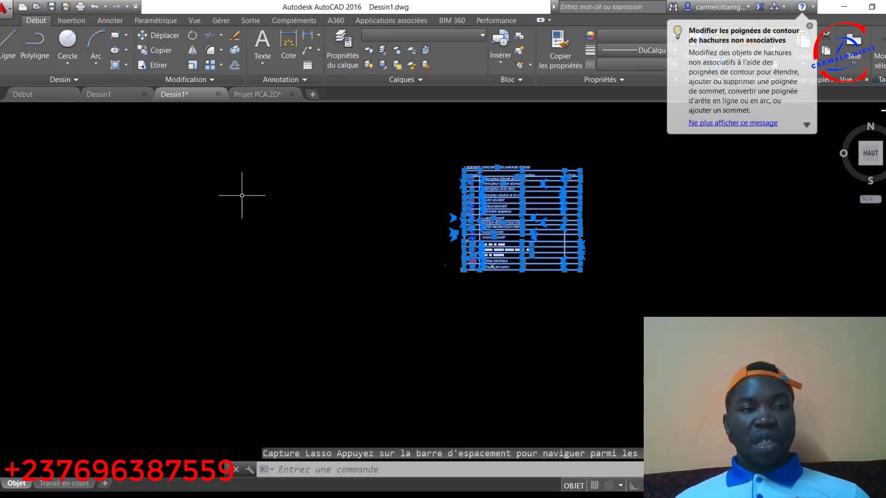
click(193, 66)
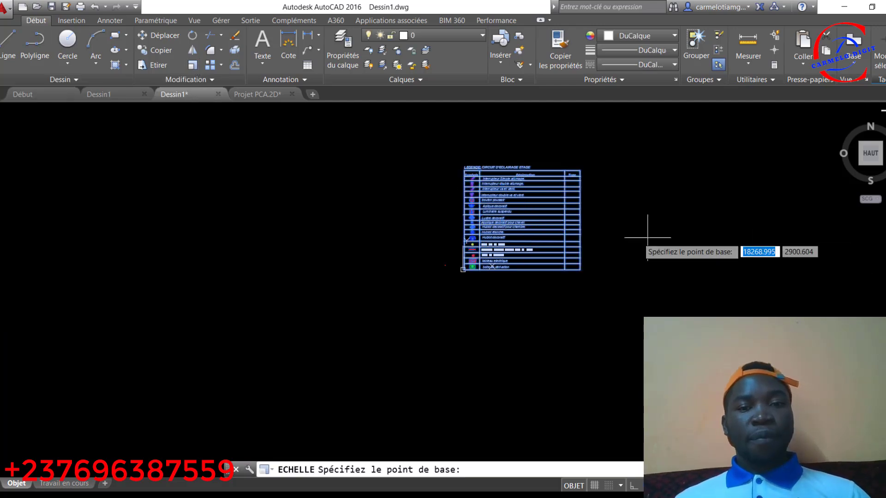
scroll(527, 233, up, 4)
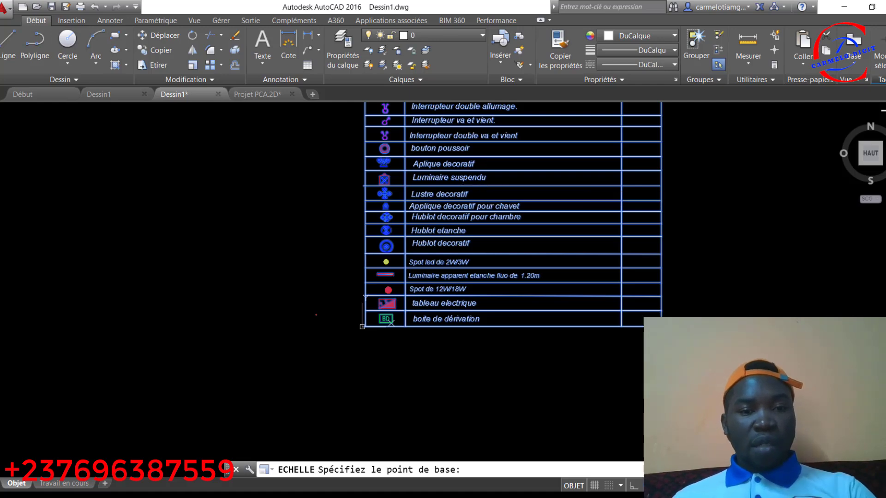
click(484, 183)
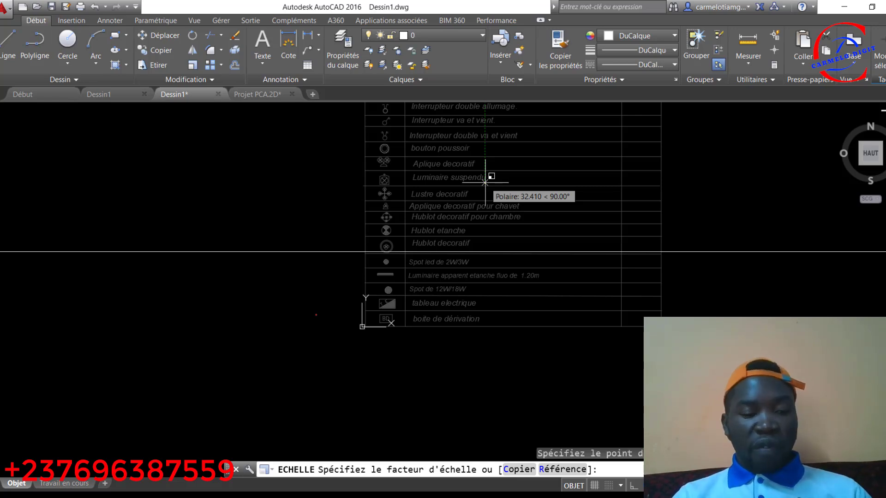
text(R)
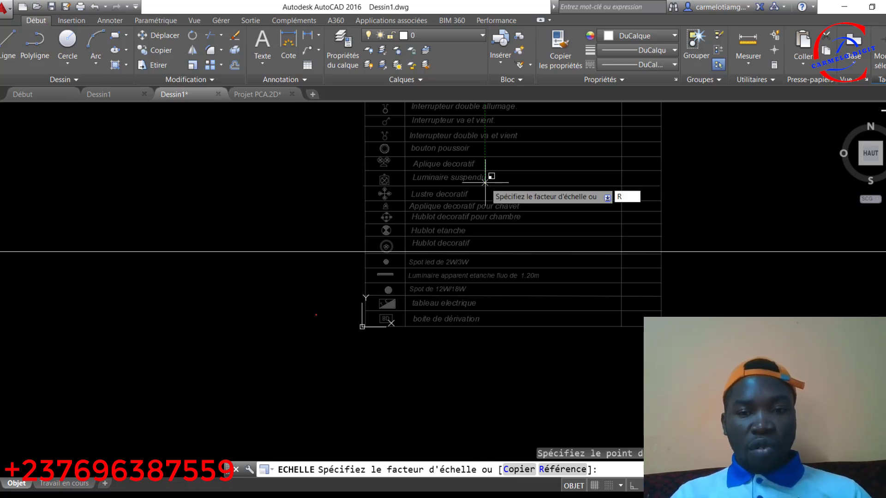
key(Return)
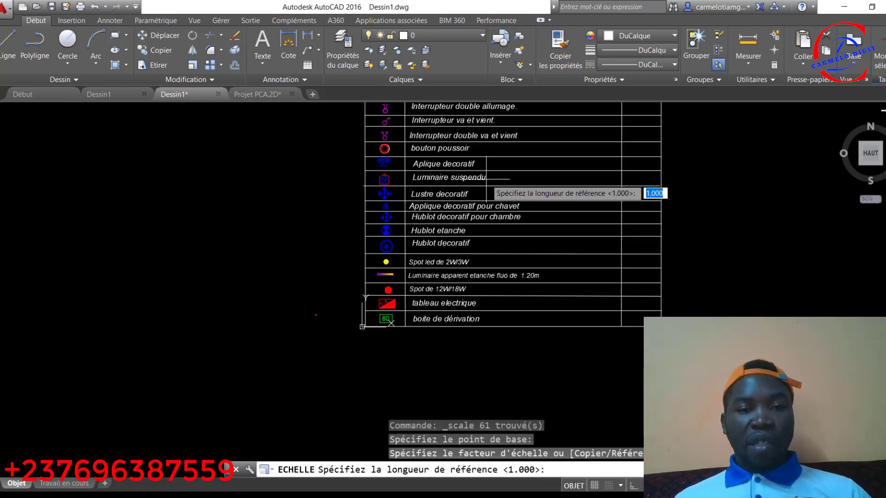
click(484, 178)
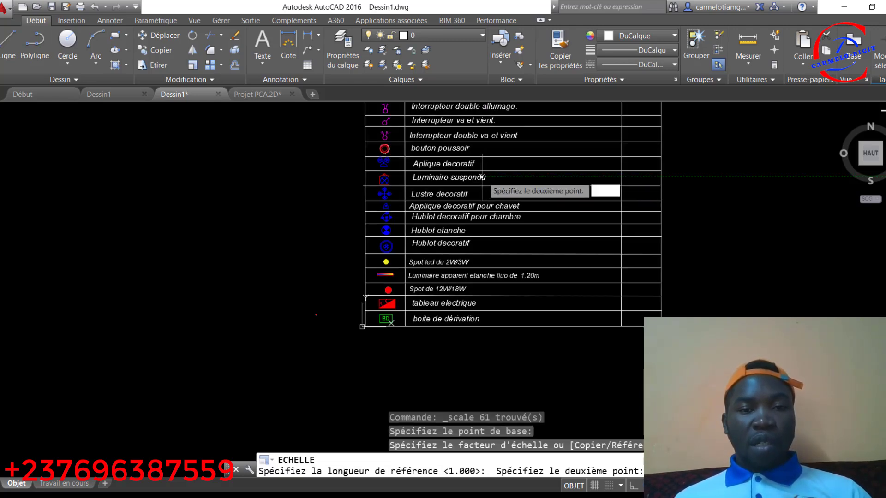
click(508, 176)
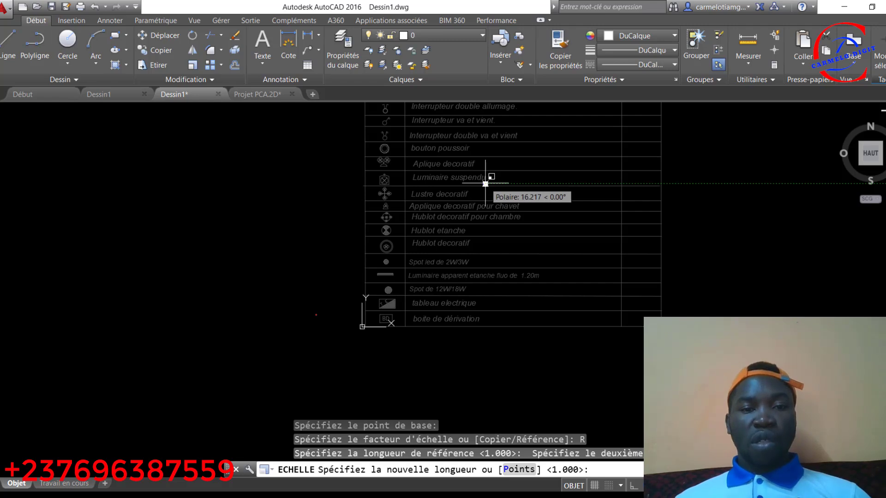
click(485, 184)
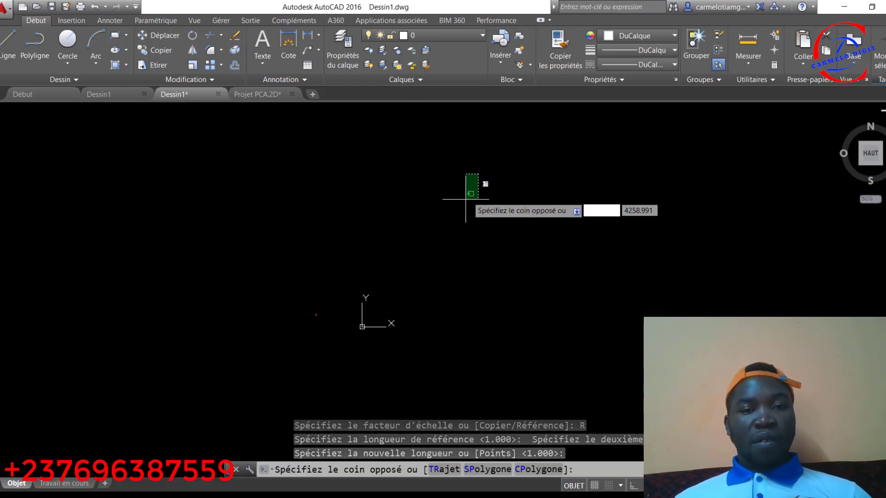
Step: Move the shrunken legend southwest so that it sits just east of the floor plan
click(474, 171)
mouse_move(474, 172)
mouse_down()
mouse_move(480, 198)
mouse_move(518, 164)
mouse_move(500, 158)
mouse_up()
click(159, 35)
click(484, 181)
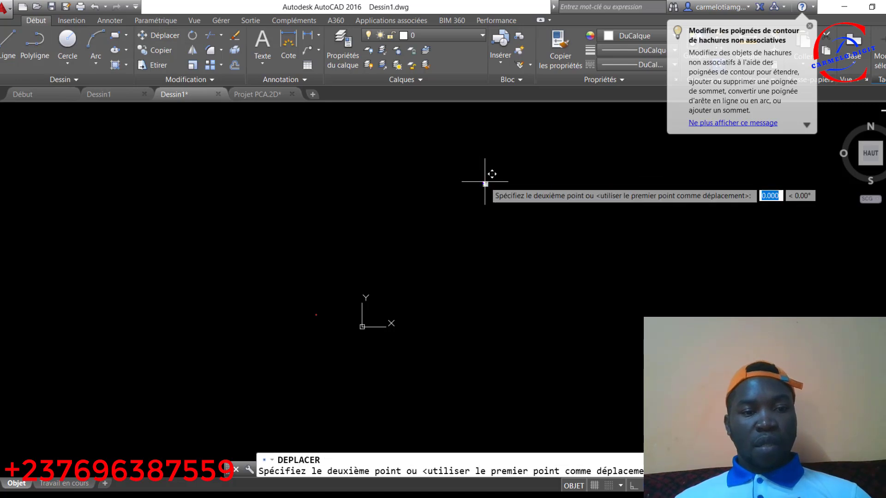
scroll(317, 302, up, 2)
scroll(317, 301, up, 5)
scroll(346, 302, up, 4)
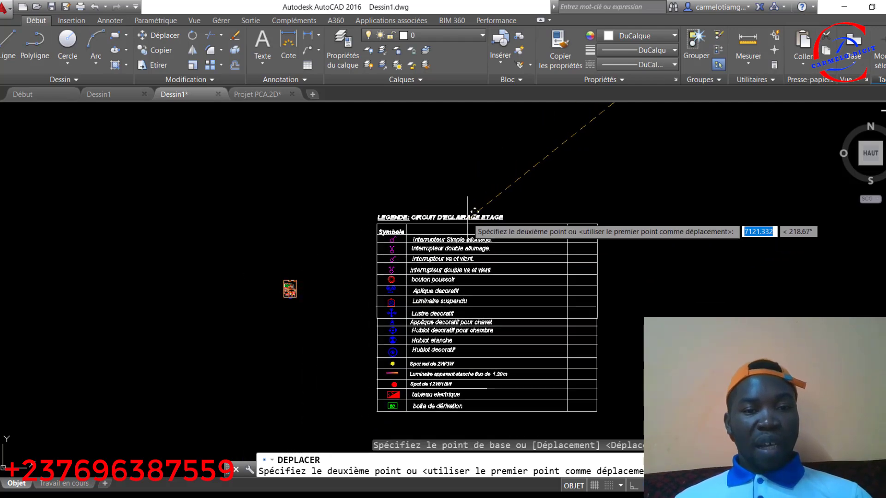
click(468, 186)
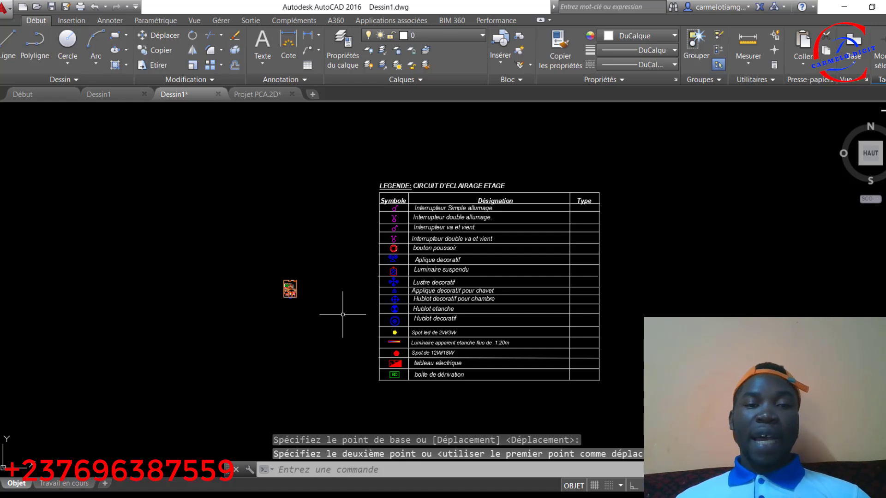
mouse_move(367, 172)
mouse_down()
mouse_move(371, 362)
mouse_move(417, 397)
mouse_move(646, 390)
mouse_move(671, 174)
mouse_up()
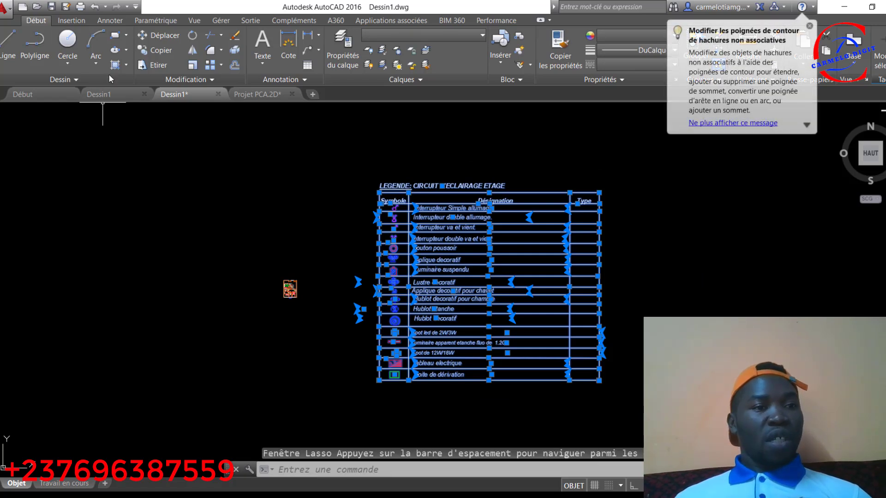
click(192, 65)
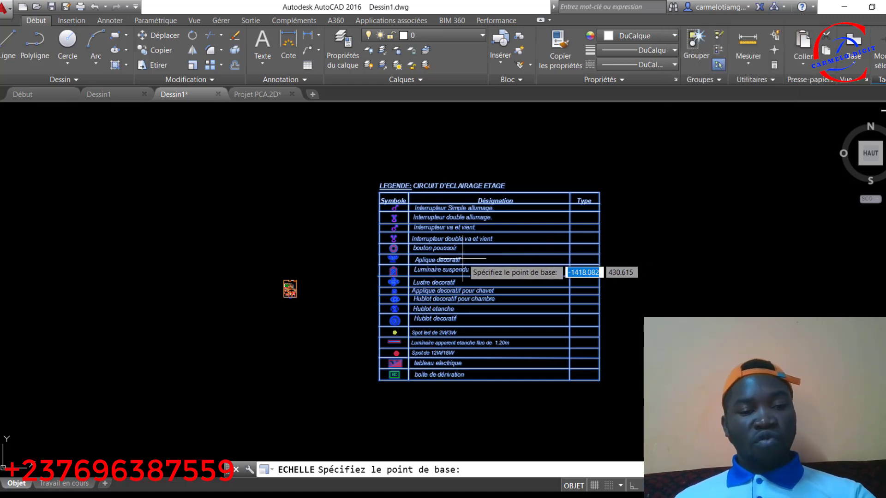
mouse_move(270, 496)
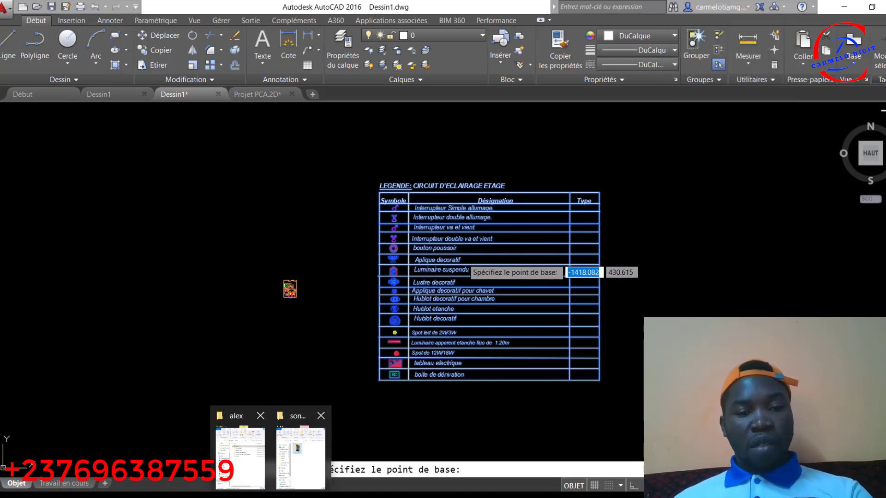
click(457, 428)
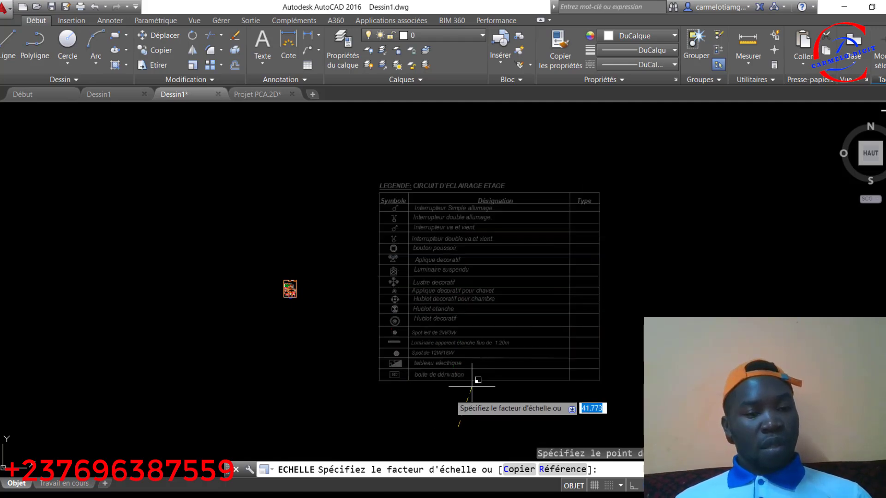
key(Escape)
Step: Shrink the whole legend with Scale's Reference option around the "Luminaire suspendu" row, using a reference length of about 14 and a new length of about 1.2
mouse_move(363, 157)
mouse_down()
mouse_move(365, 336)
mouse_move(402, 408)
mouse_move(639, 399)
mouse_move(637, 130)
mouse_move(633, 138)
mouse_up()
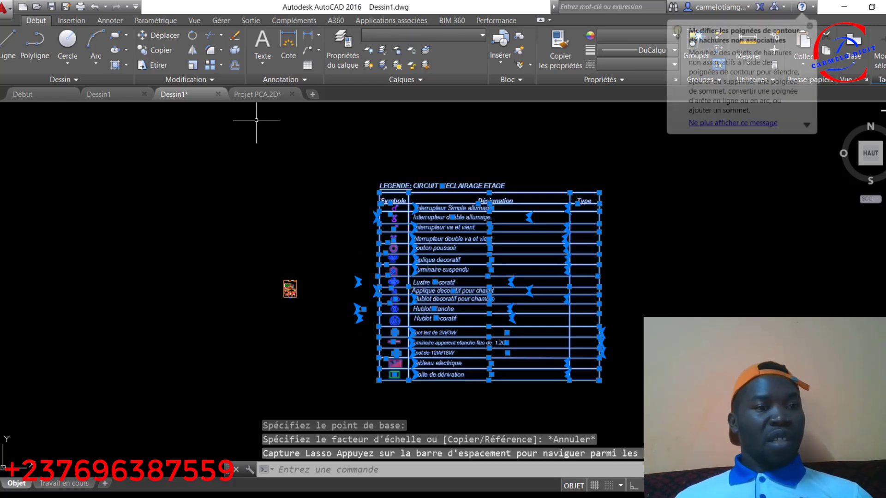
click(192, 66)
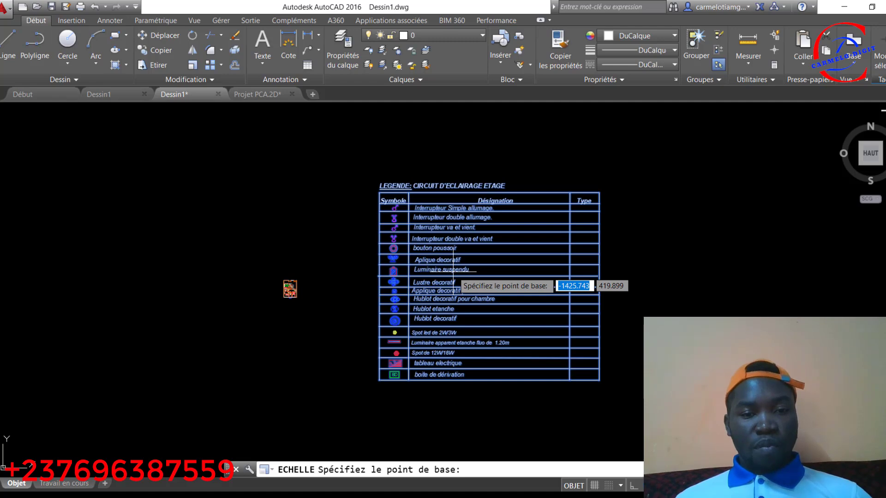
click(453, 272)
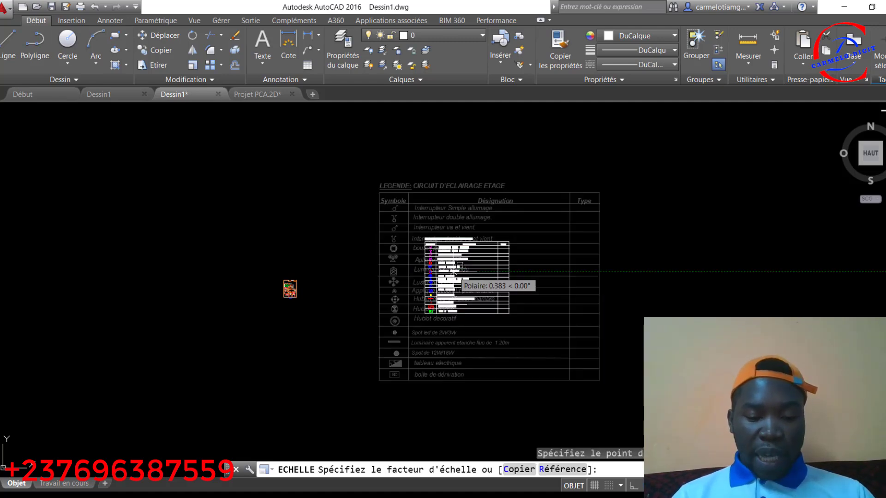
text(R)
key(Return)
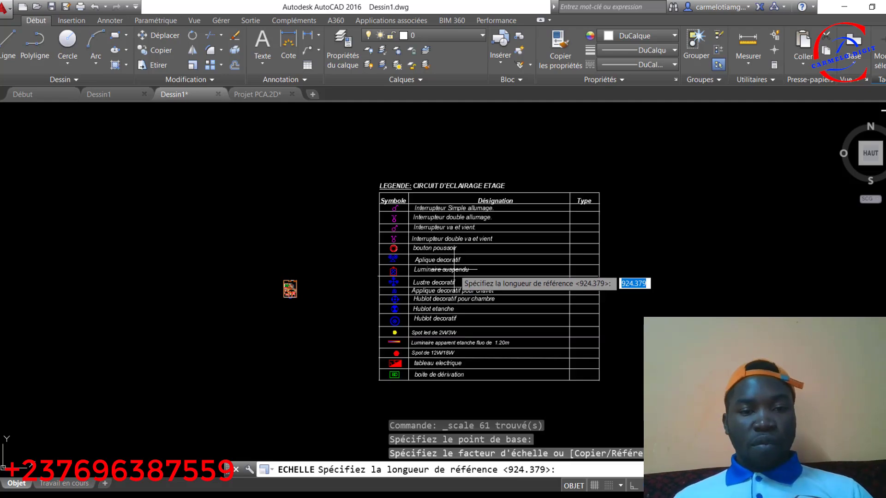
click(454, 276)
click(470, 269)
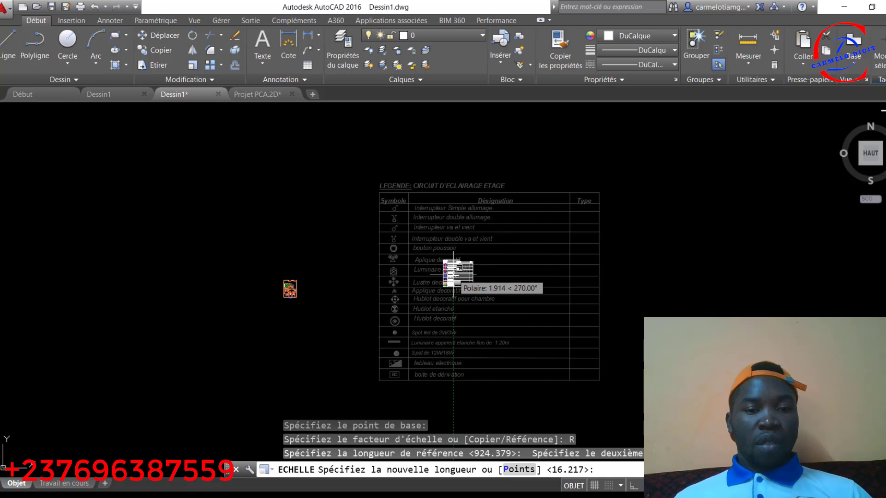
scroll(454, 274, up, 5)
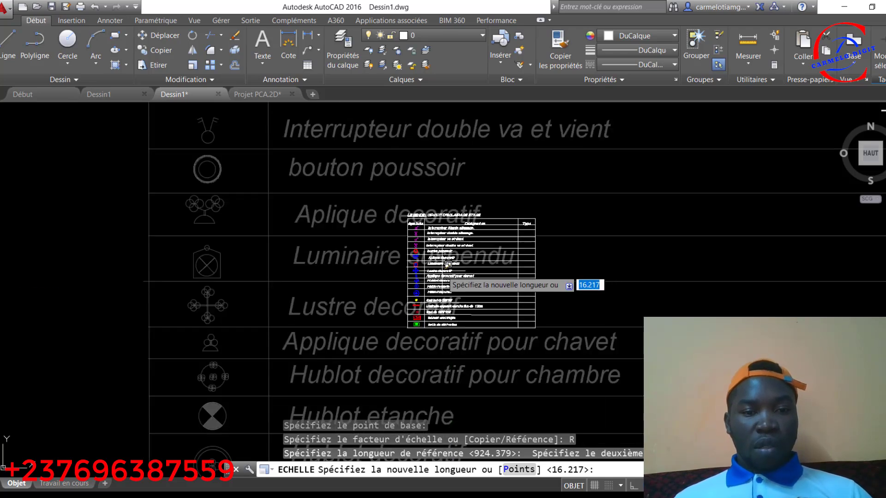
key(Return)
Step: Move the reduced legend west so that it sits just east of the floor plan
scroll(450, 271, down, 4)
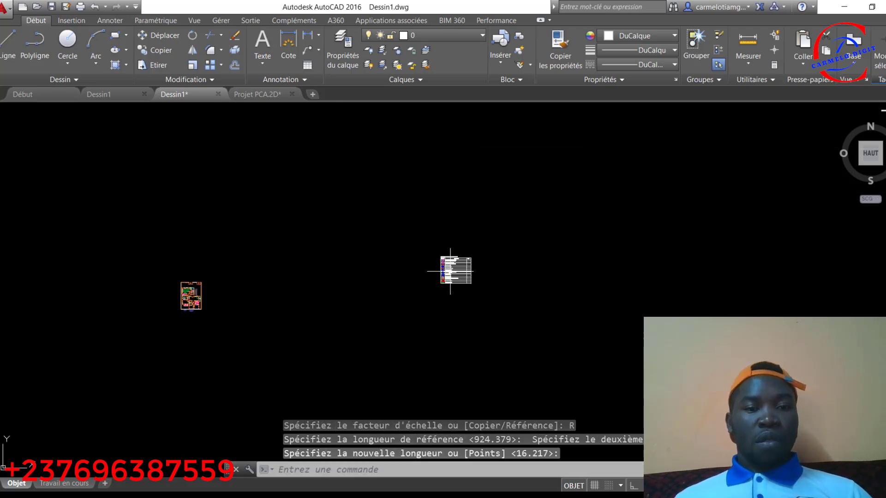
mouse_move(438, 250)
mouse_down()
mouse_move(439, 297)
mouse_move(494, 260)
mouse_move(475, 265)
mouse_up()
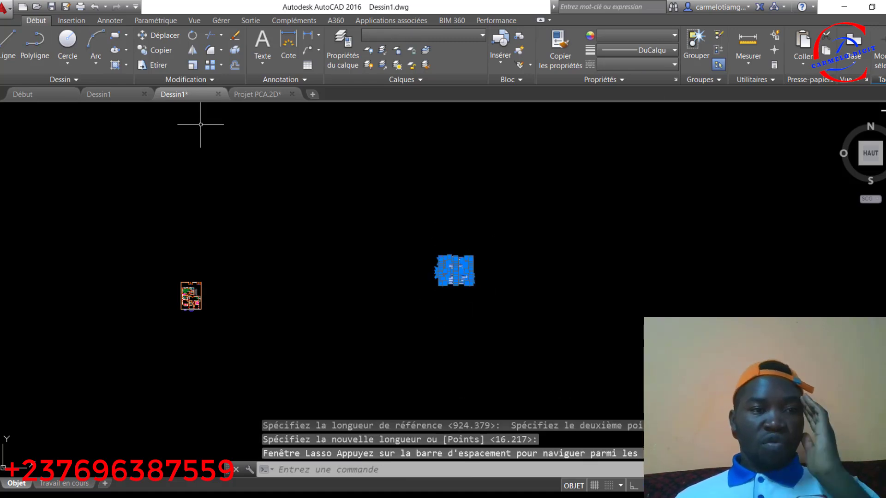
click(157, 35)
click(449, 275)
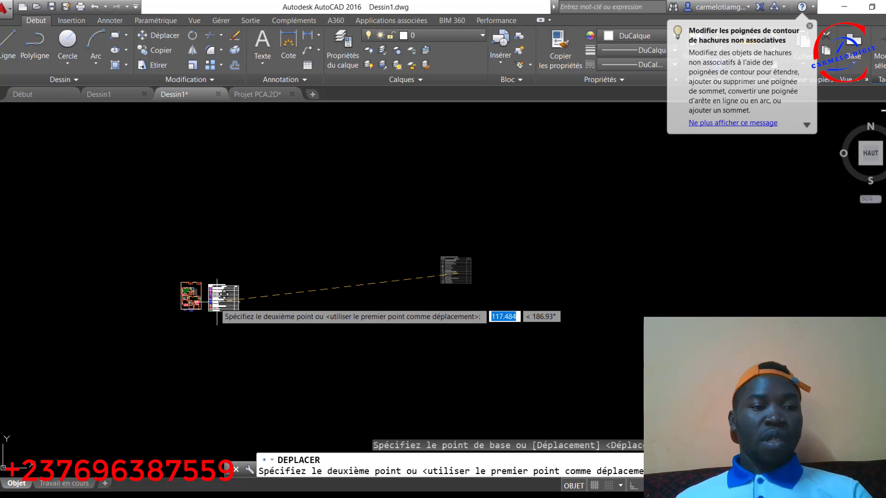
scroll(210, 304, up, 4)
scroll(118, 309, up, 4)
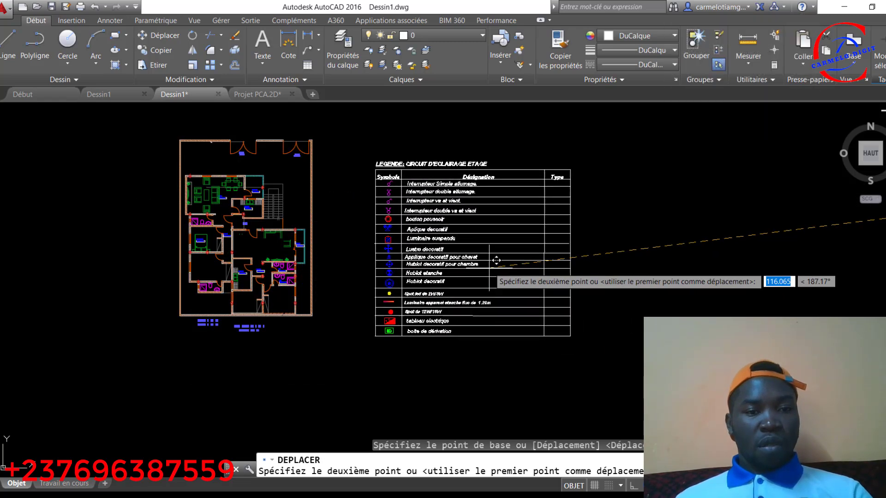
click(495, 257)
Step: Shrink the legend further with Scale's Reference option, using a base point beside the "Aplique decoratif" text and a new length of about 0.22
mouse_move(361, 147)
mouse_down()
mouse_move(365, 258)
mouse_move(518, 369)
mouse_move(665, 177)
mouse_move(657, 148)
mouse_up()
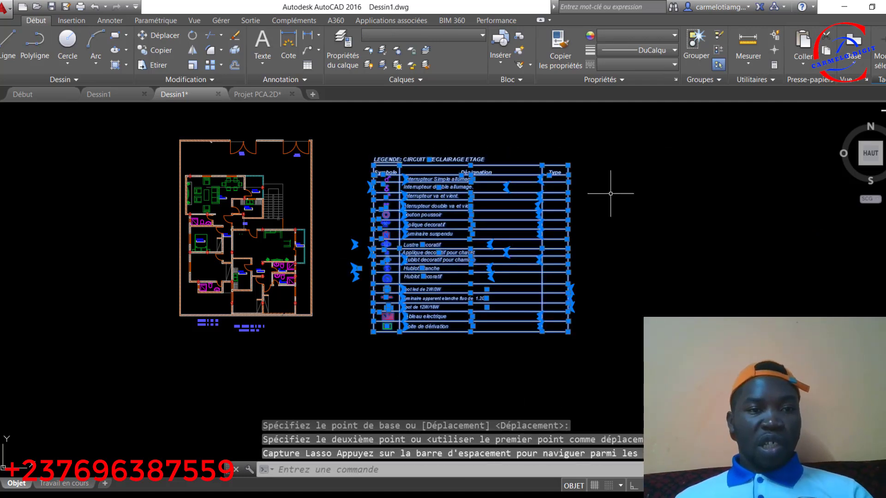
click(193, 65)
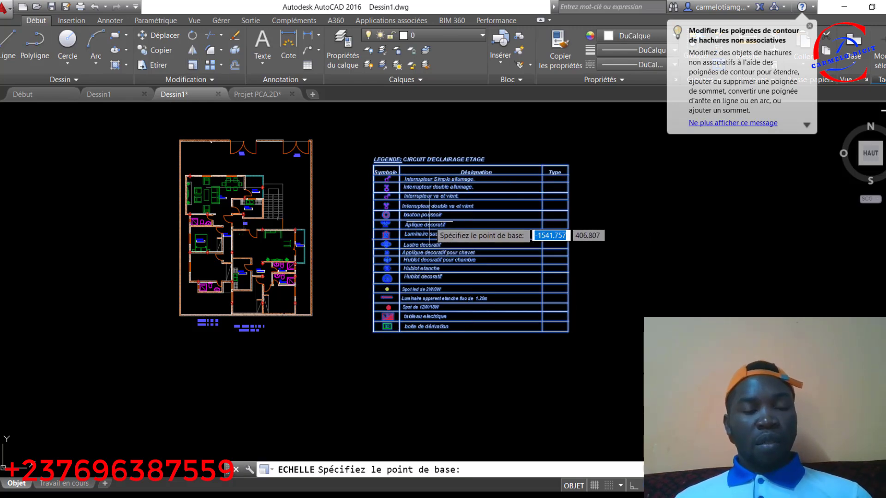
click(432, 223)
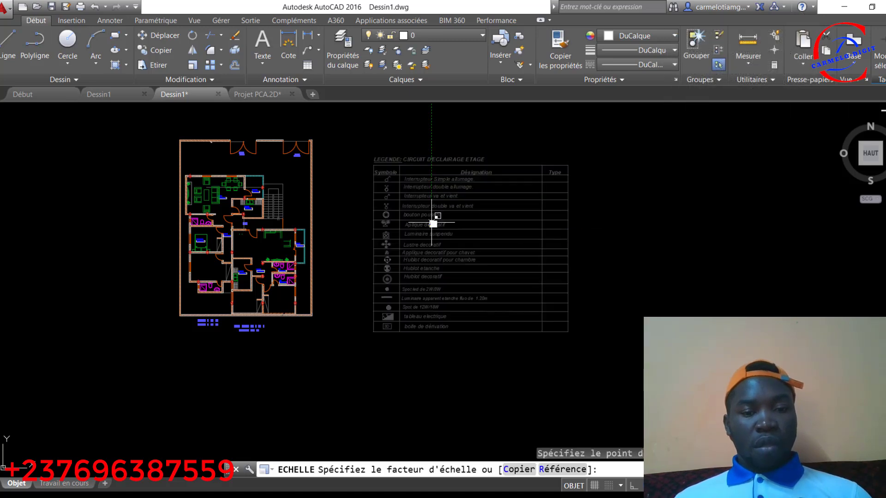
text(r)
key(Return)
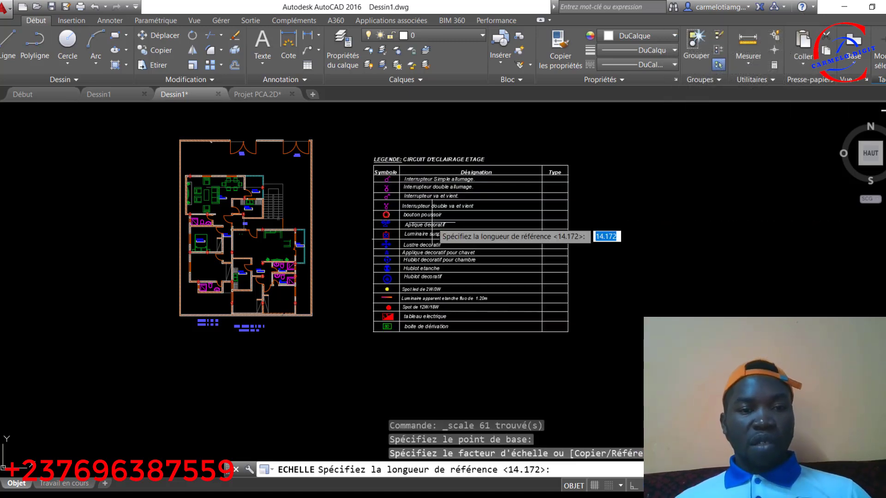
click(432, 222)
click(442, 222)
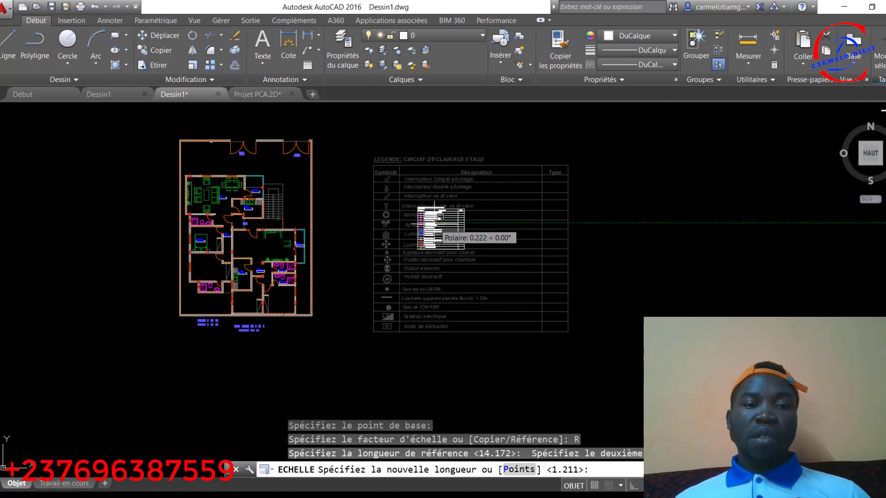
click(434, 223)
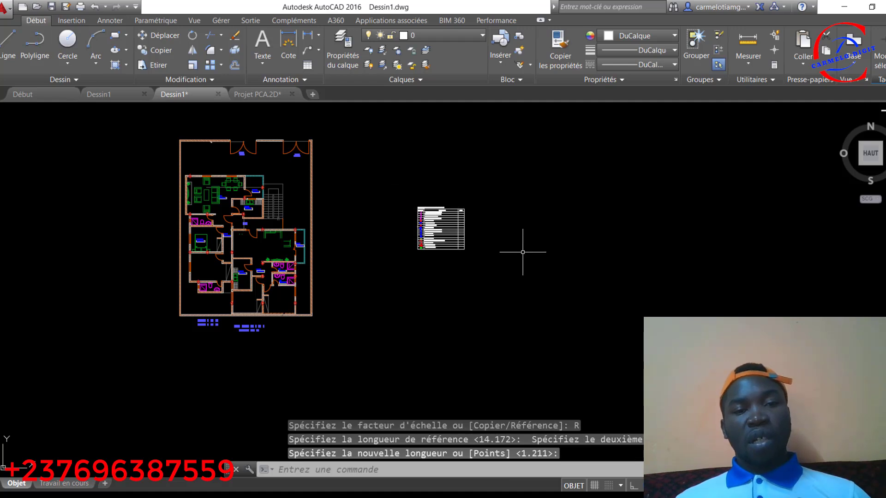
Step: Copy the small legend southwest to just outside the floor plan's lower-right corner and delete the original legend
mouse_move(409, 192)
mouse_down()
mouse_move(471, 273)
mouse_move(510, 192)
mouse_move(503, 189)
mouse_up()
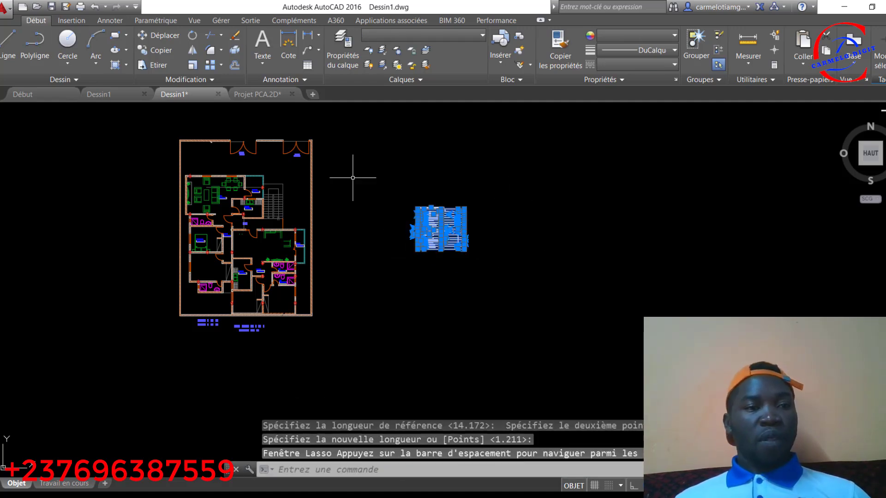
click(167, 51)
click(443, 217)
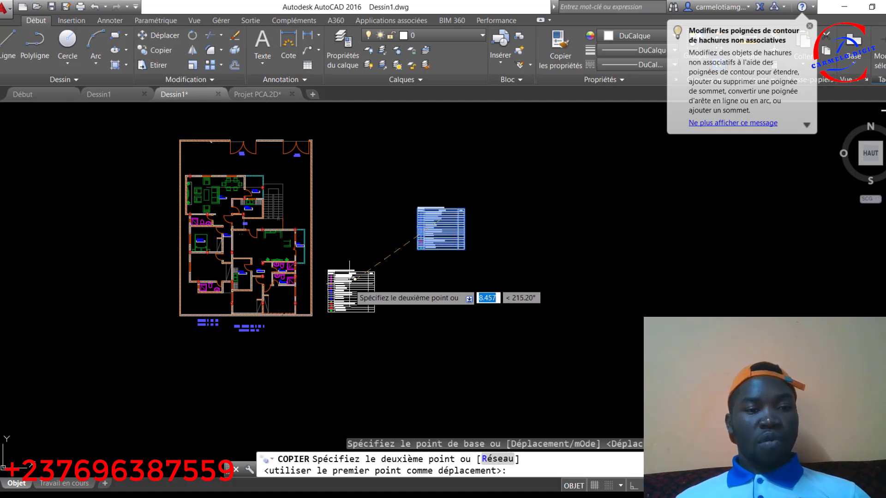
click(359, 275)
key(Escape)
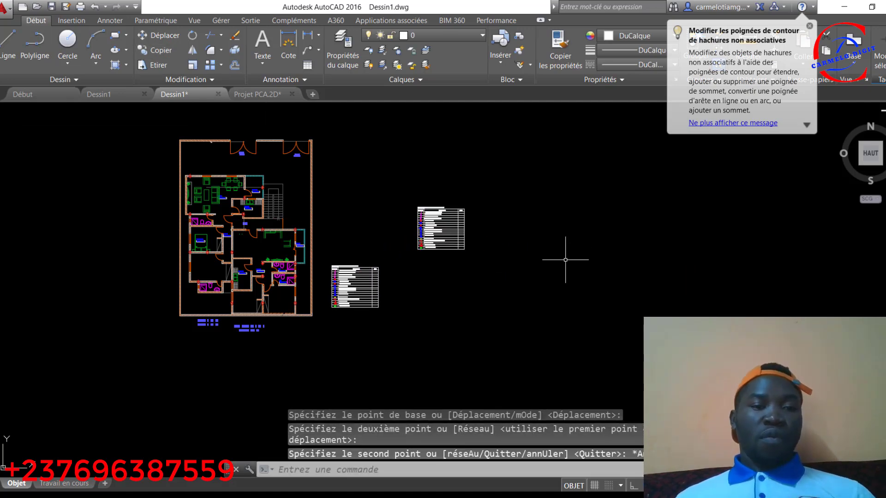
mouse_move(406, 187)
mouse_down()
mouse_move(405, 300)
mouse_move(518, 171)
mouse_move(517, 157)
mouse_up()
key(Delete)
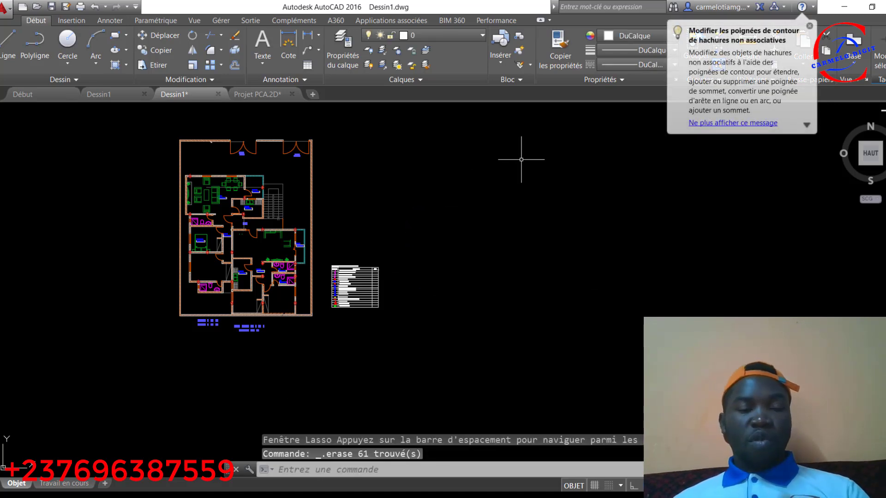
Step: Copy the floor plan three times straight down below the original, spacing the copies about 19 units apart
mouse_move(167, 125)
mouse_down()
mouse_move(155, 342)
mouse_move(235, 359)
mouse_move(300, 352)
mouse_move(318, 313)
mouse_move(322, 252)
mouse_move(318, 102)
mouse_up()
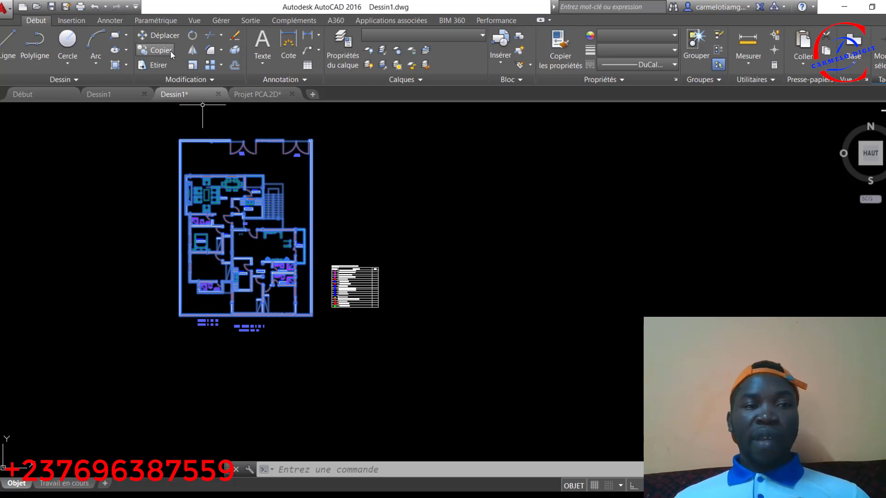
click(156, 51)
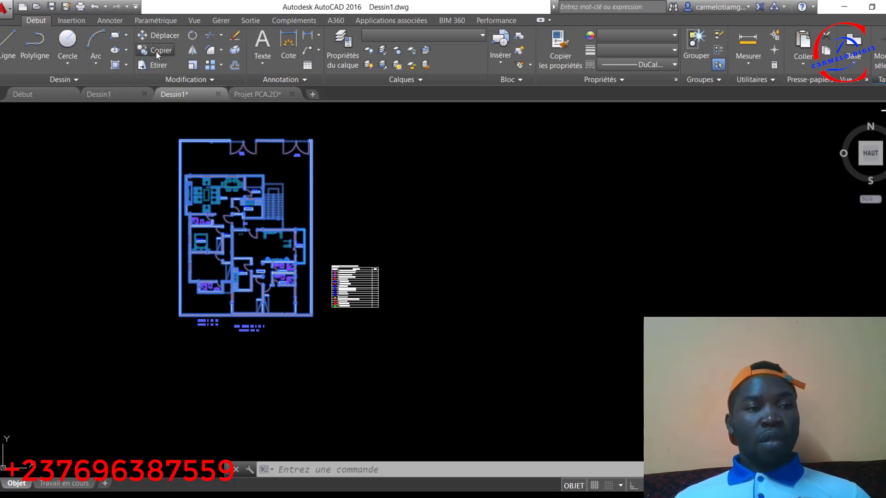
click(248, 221)
scroll(251, 264, down, 6)
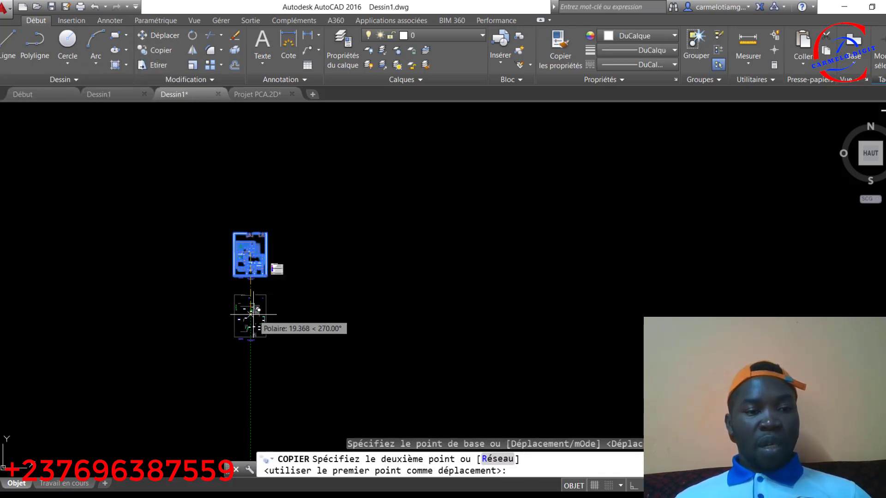
click(250, 315)
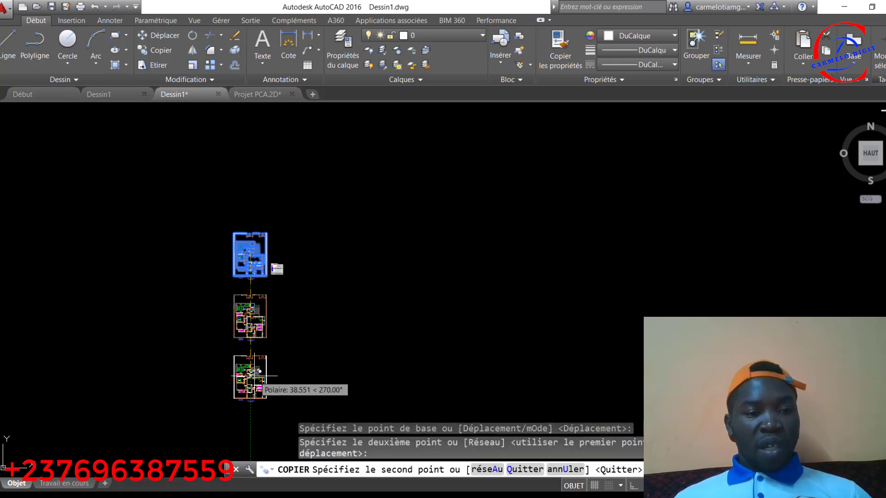
click(250, 376)
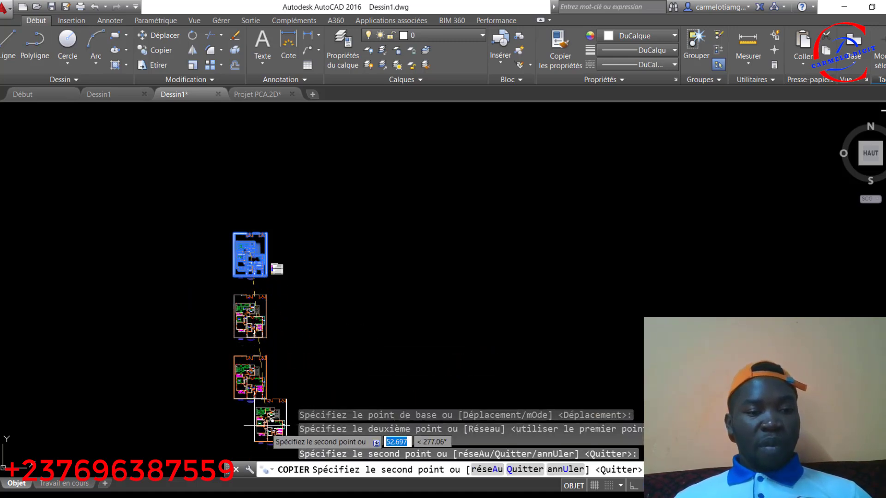
click(252, 436)
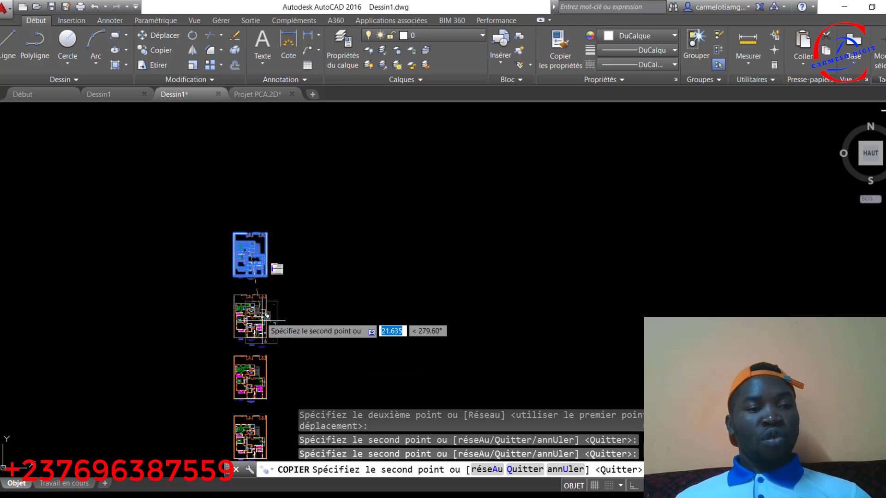
key(Escape)
scroll(287, 307, down, 3)
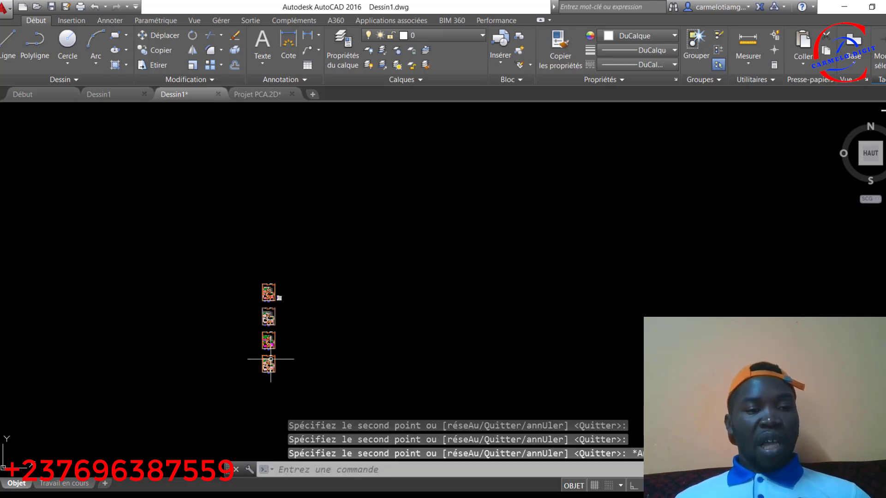
scroll(277, 357, up, 3)
scroll(268, 254, up, 2)
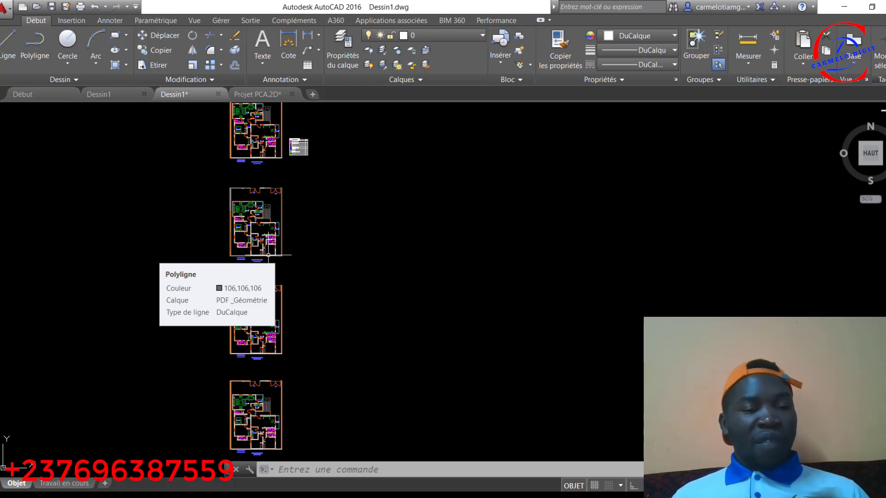
Step: Copy the "LEGENDE: CIRCUIT DE PRISE ETAGE" table from the Projet PCA.2D drawing to the clipboard and return to the Dessin1 floor plan drawing
scroll(291, 200, up, 6)
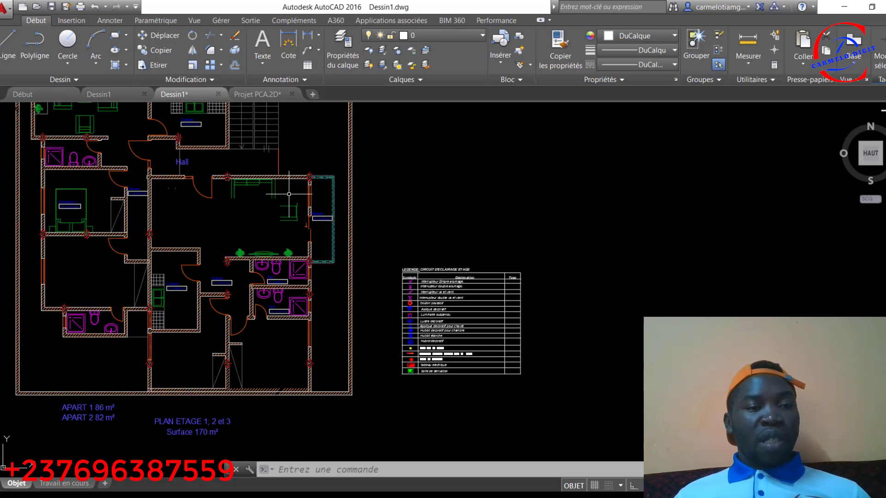
scroll(291, 199, down, 4)
scroll(289, 408, up, 2)
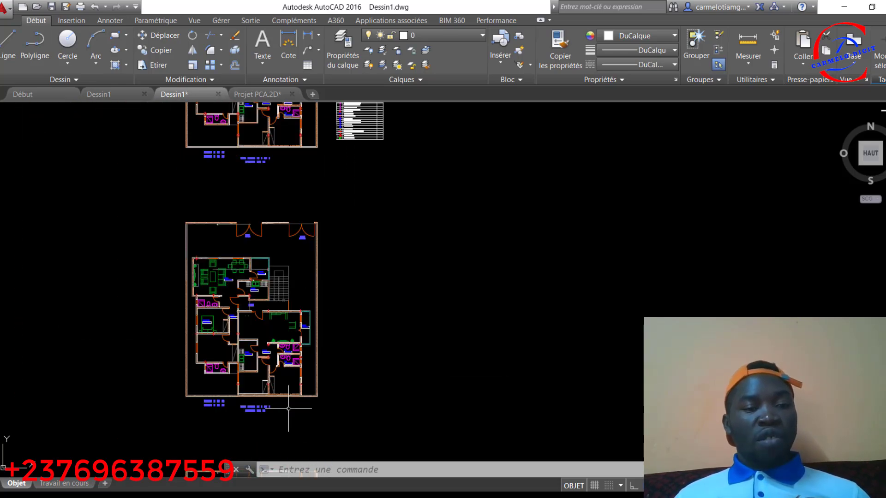
click(249, 96)
scroll(468, 205, down, 4)
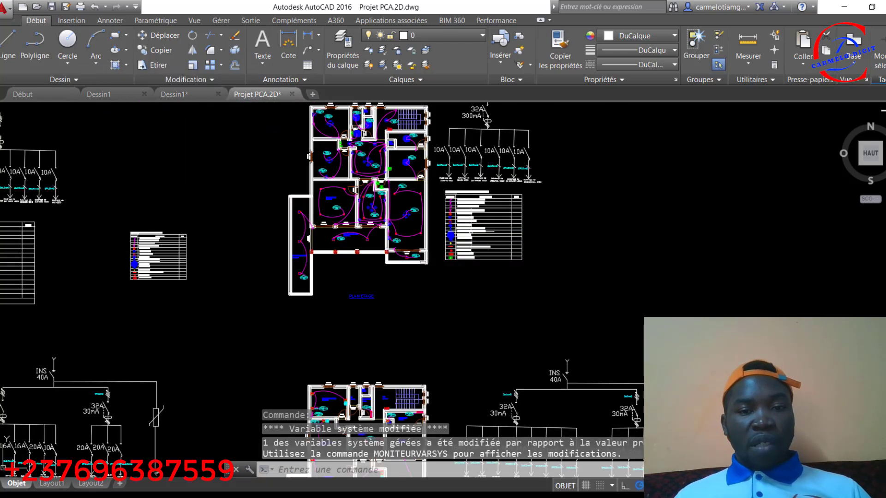
scroll(468, 255, down, 3)
scroll(468, 277, down, 2)
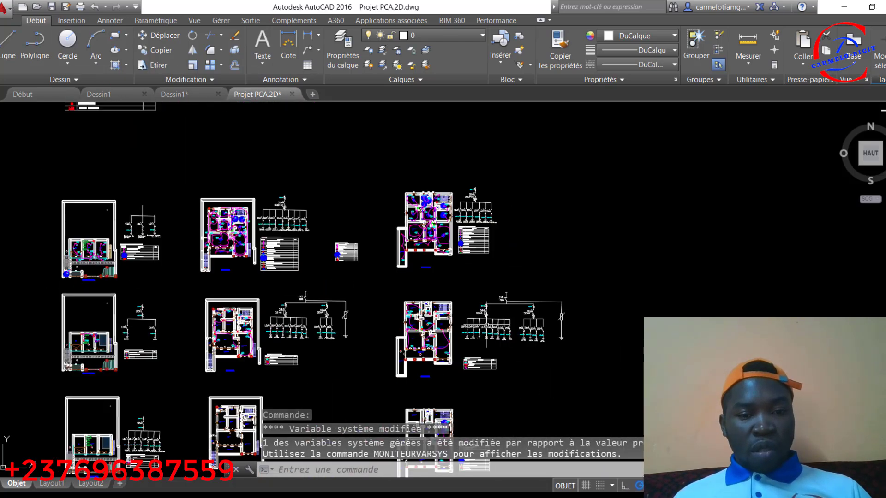
scroll(479, 375, up, 6)
scroll(479, 374, up, 3)
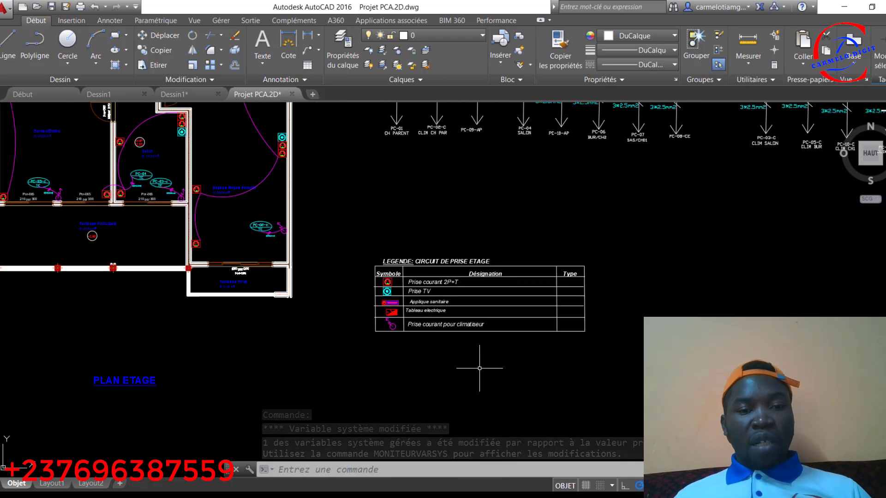
mouse_move(360, 238)
mouse_down()
mouse_move(468, 383)
mouse_move(665, 300)
mouse_move(577, 222)
mouse_move(549, 265)
mouse_up()
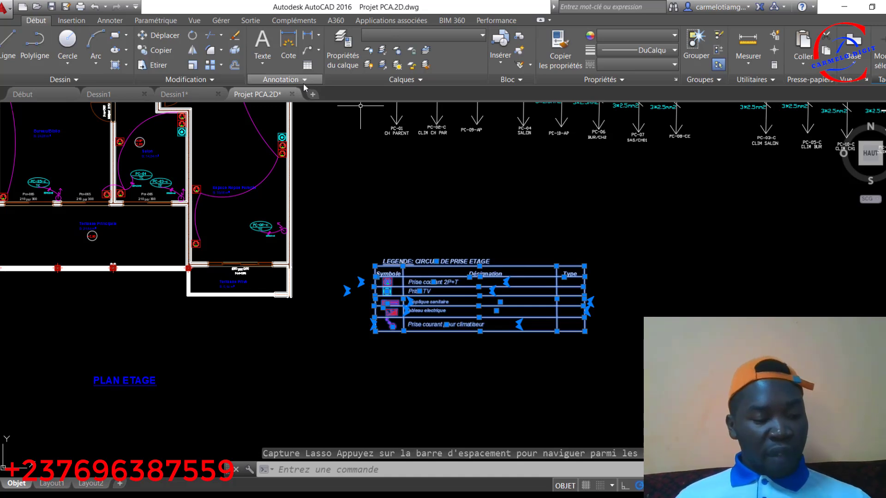
key(ctrl+c)
click(196, 93)
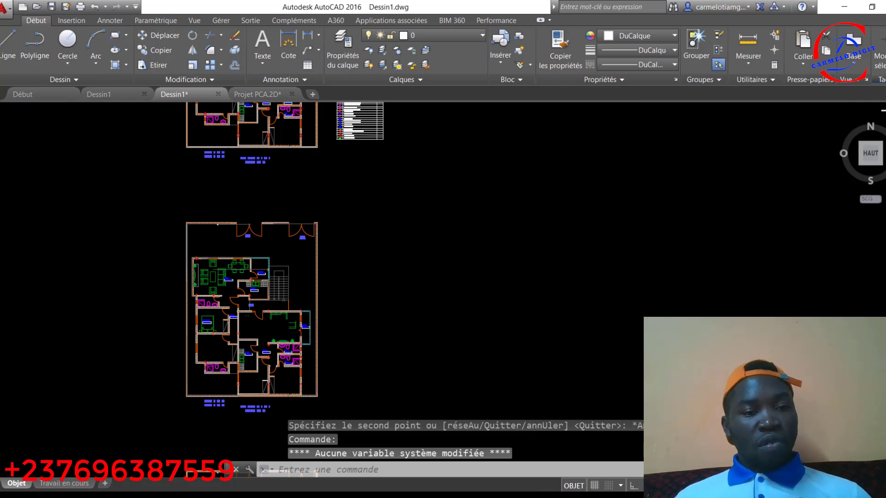
Step: Paste the copied "LEGENDE: CIRCUIT DE PRISE ETAGE" table with its insertion point just beside the top floor plan
scroll(376, 301, down, 2)
key(ctrl+v)
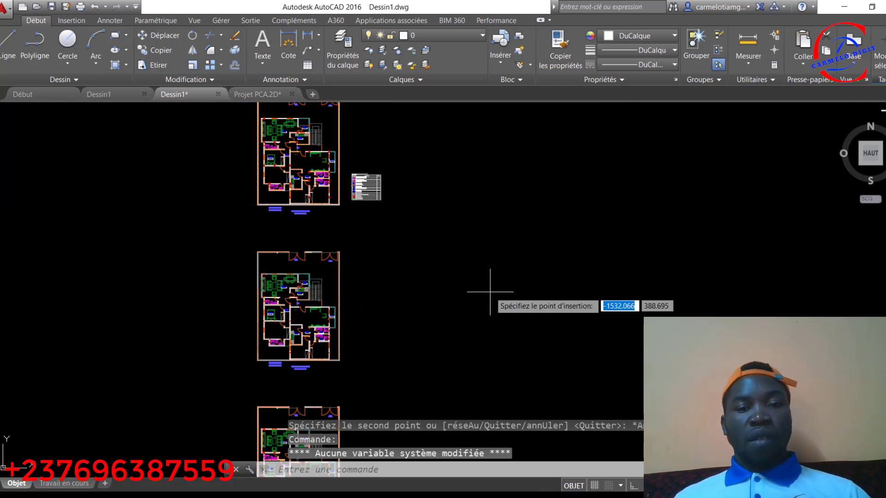
scroll(484, 292, down, 8)
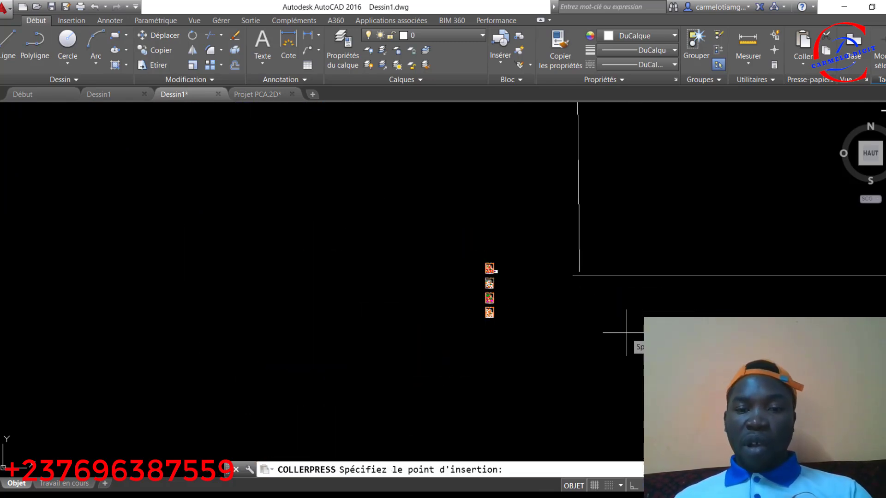
click(495, 271)
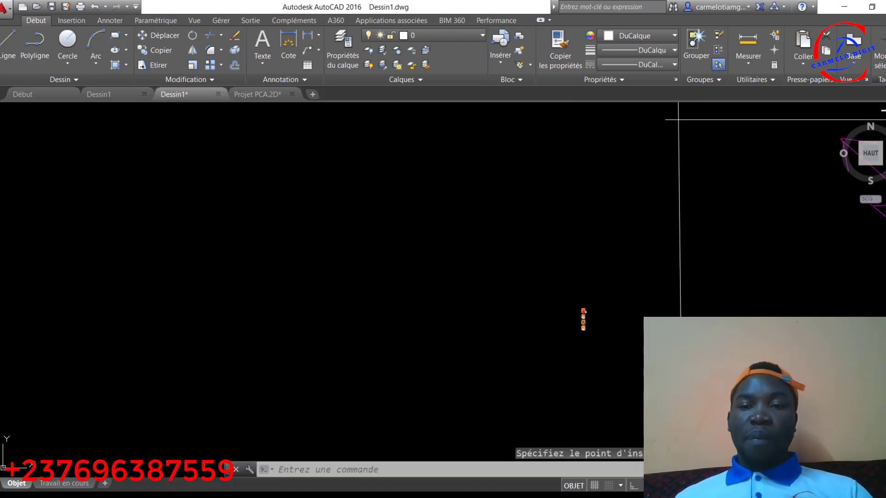
Step: Move the column of floor plans and its small legend far west, clear of the oversized pasted socket legend
scroll(620, 330, up, 5)
mouse_move(612, 318)
mouse_down()
mouse_move(635, 343)
mouse_move(633, 330)
mouse_up()
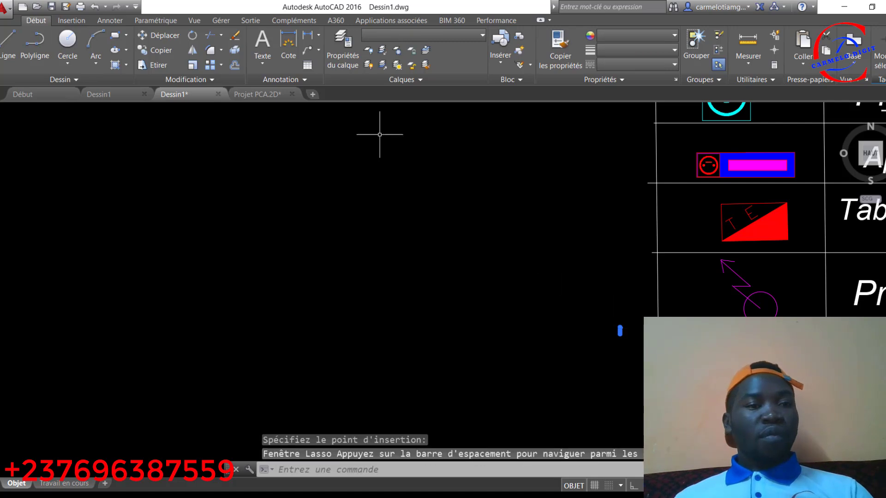
text(de)
key(space)
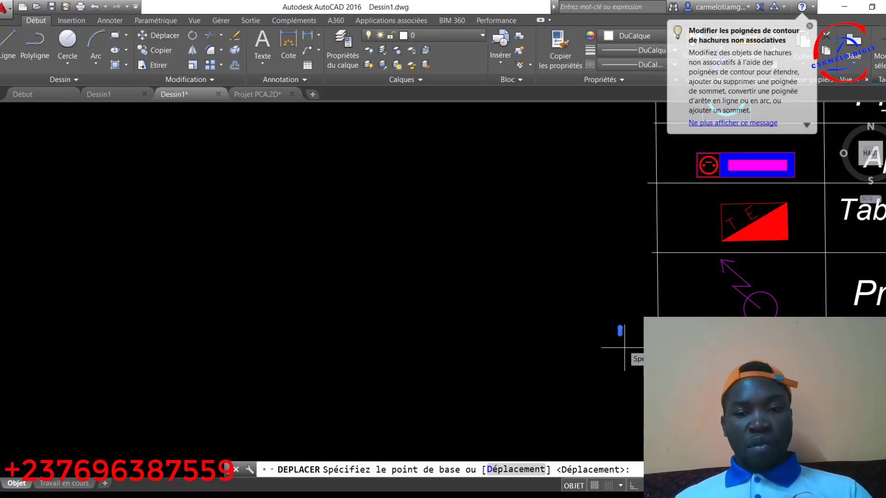
click(619, 331)
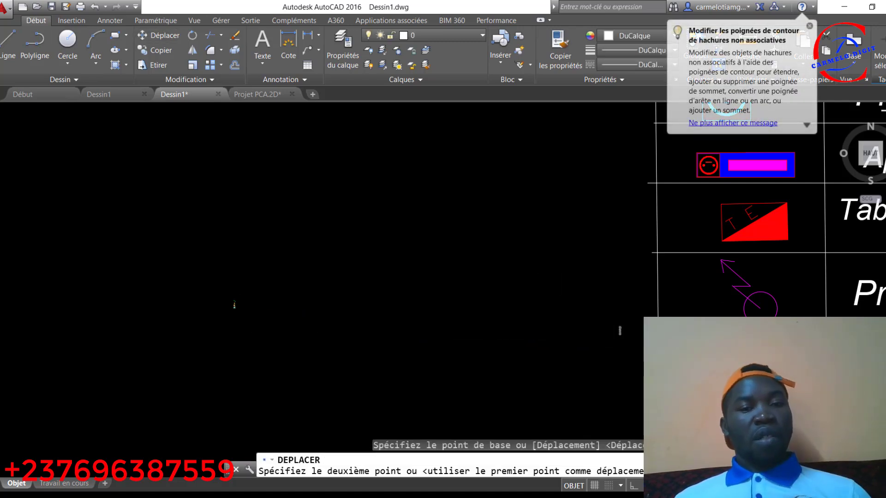
click(233, 303)
key(Escape)
scroll(376, 322, down, 5)
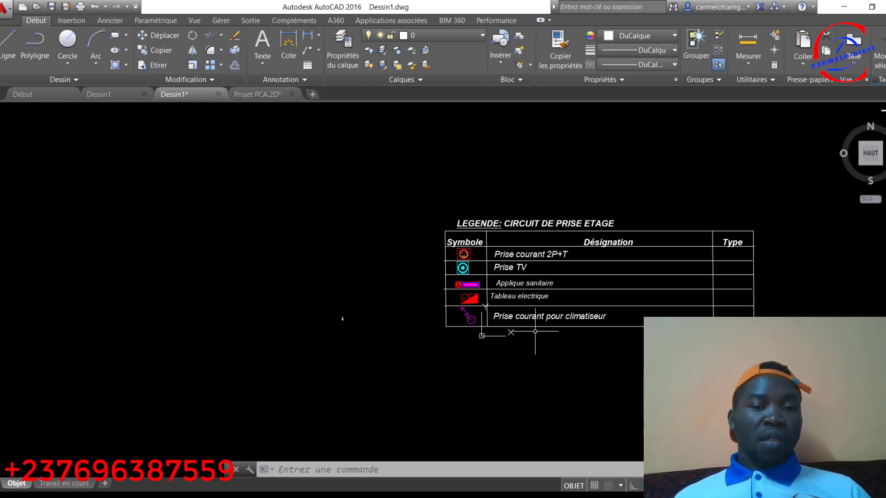
Step: Shrink the whole socket legend with Scale's Reference option, using a reference length of about 602 and a new length of about 50
mouse_move(435, 196)
mouse_down()
mouse_move(425, 332)
mouse_move(654, 369)
mouse_move(797, 228)
mouse_move(791, 215)
mouse_move(761, 204)
mouse_up()
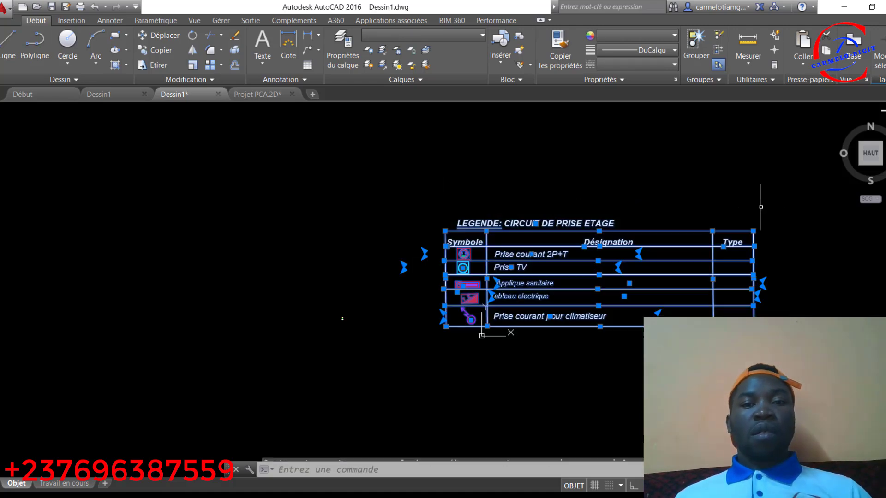
click(192, 68)
click(554, 269)
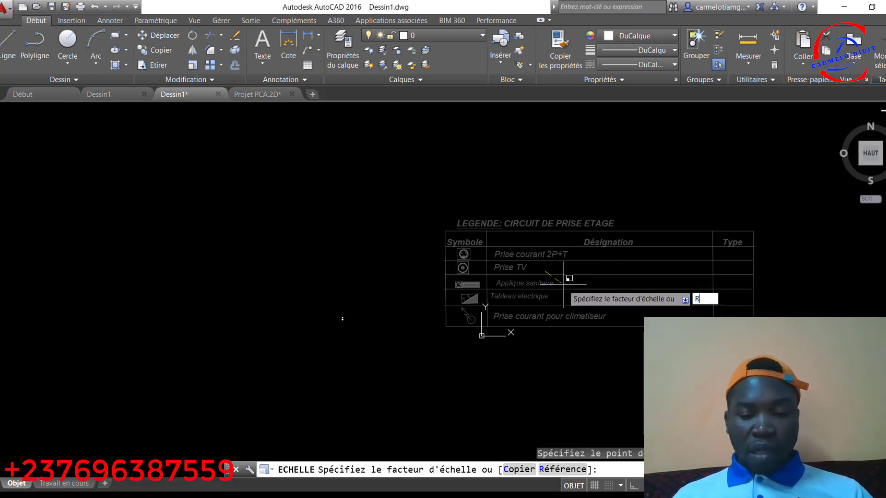
text(R)
key(Return)
click(544, 275)
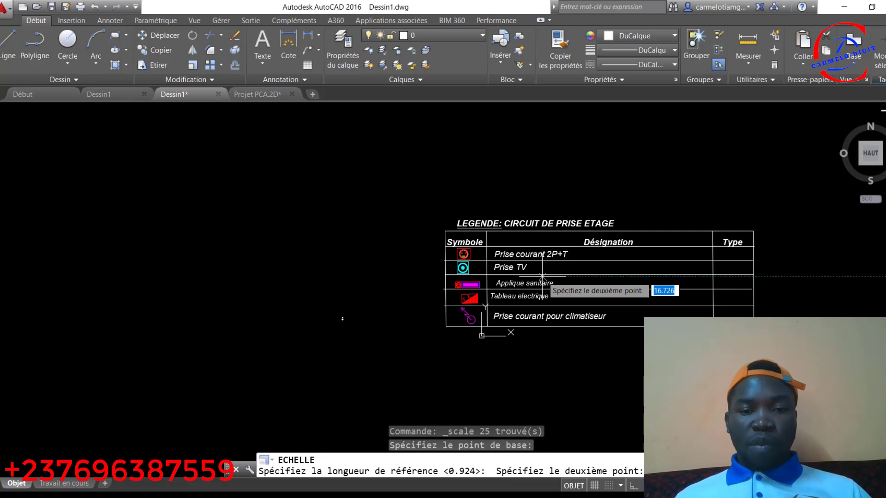
click(559, 276)
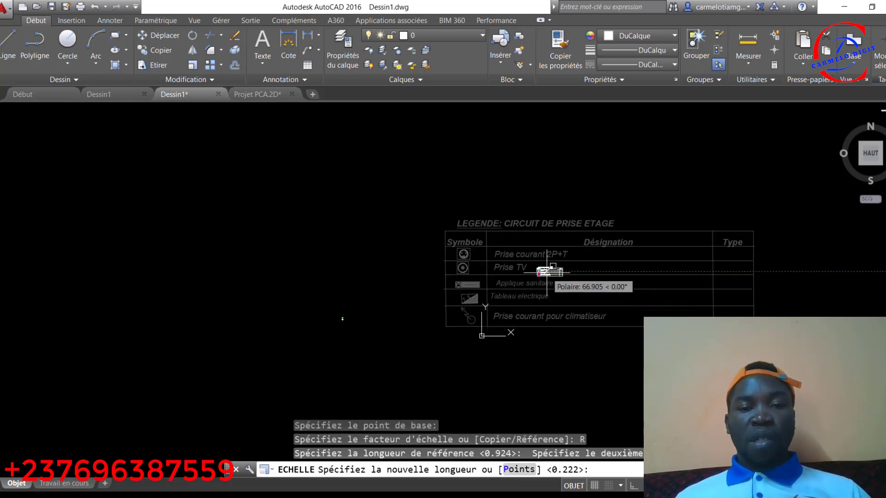
click(547, 272)
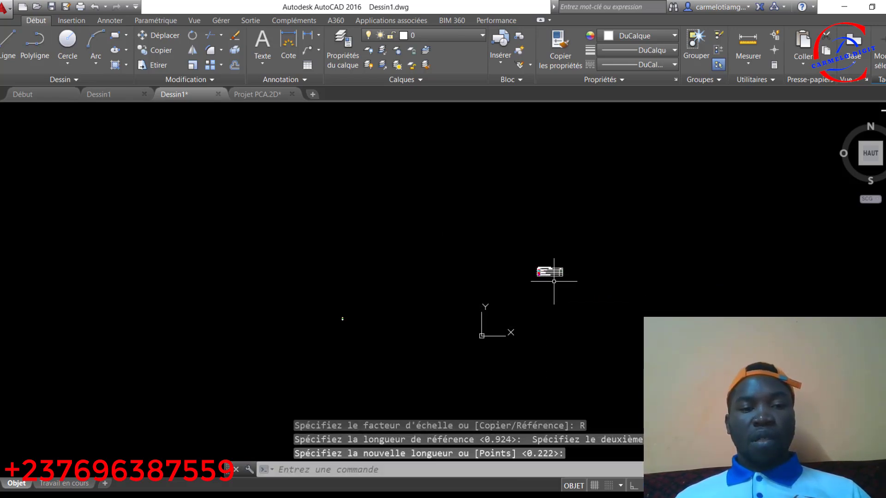
Step: Move the reduced socket legend southwest to the empty area just east of the column of floor plans
mouse_move(528, 258)
mouse_down()
mouse_move(561, 296)
mouse_move(588, 282)
mouse_move(587, 263)
mouse_up()
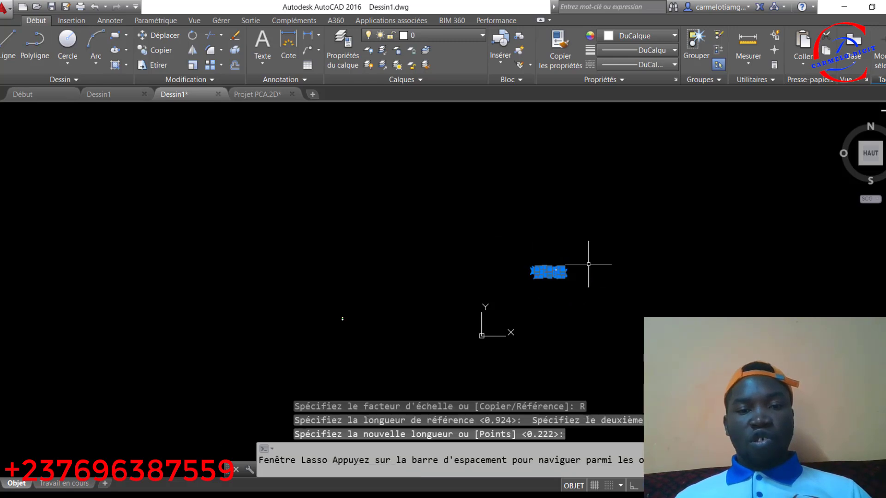
click(165, 35)
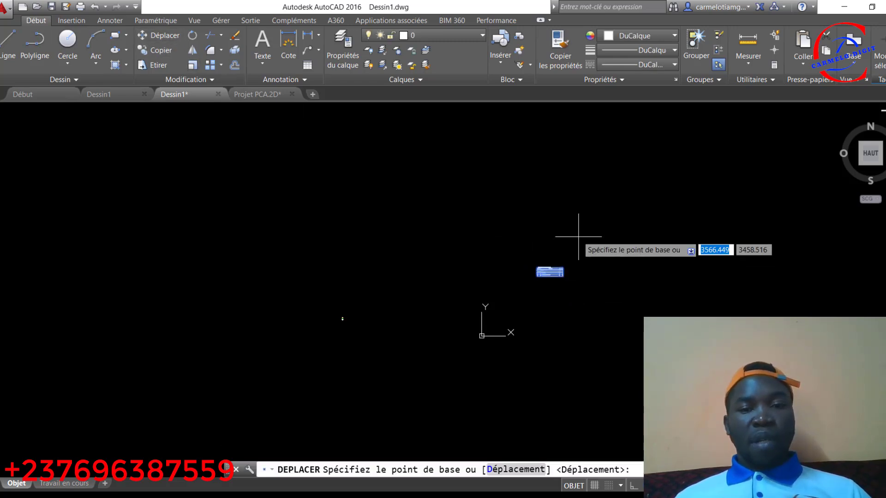
click(540, 275)
scroll(369, 318, up, 8)
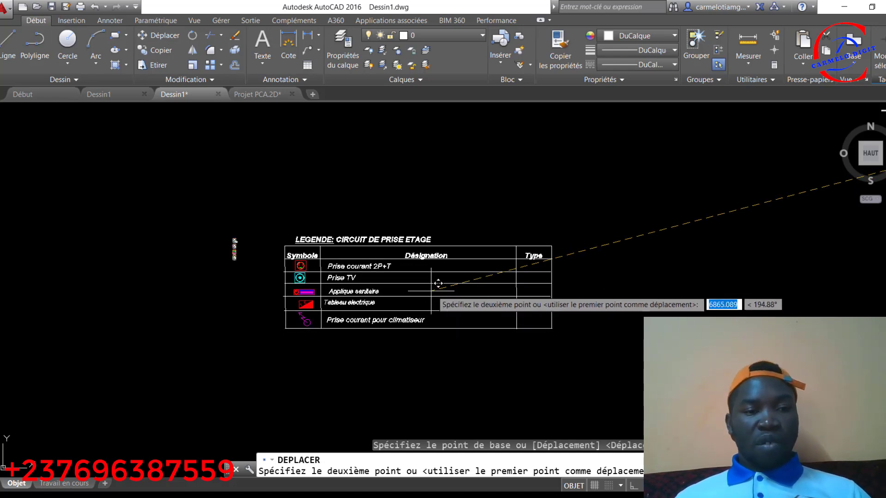
click(460, 278)
Step: Shrink the socket legend again by Reference, with a base point beside "Applique sanitaire", reference length about 33.8 and new length about 1.61
mouse_move(284, 220)
mouse_down()
mouse_move(302, 364)
mouse_move(639, 333)
mouse_move(652, 193)
mouse_up()
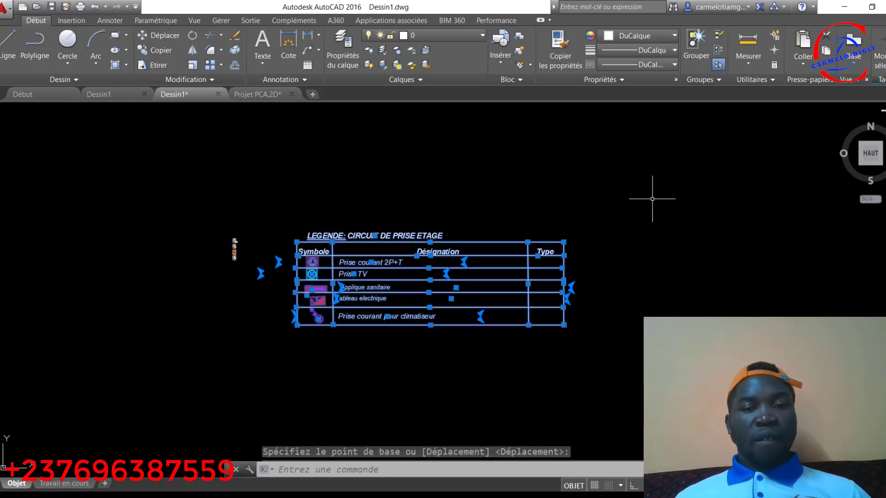
click(194, 66)
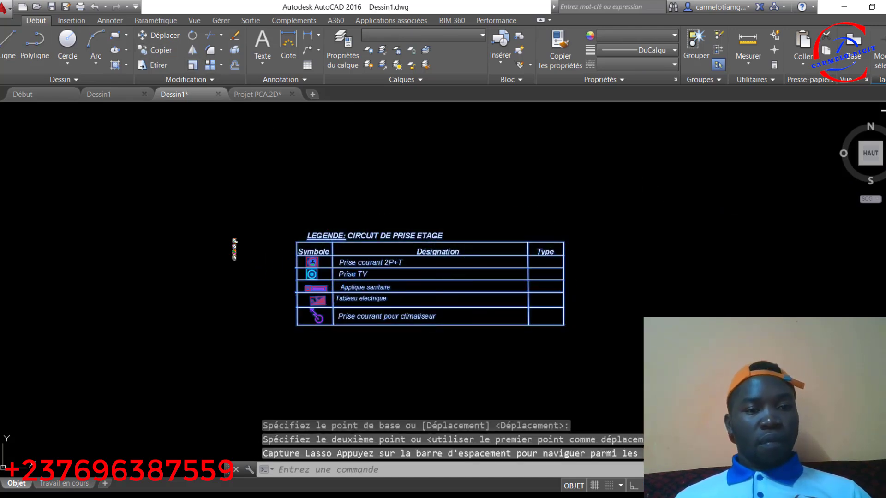
click(408, 281)
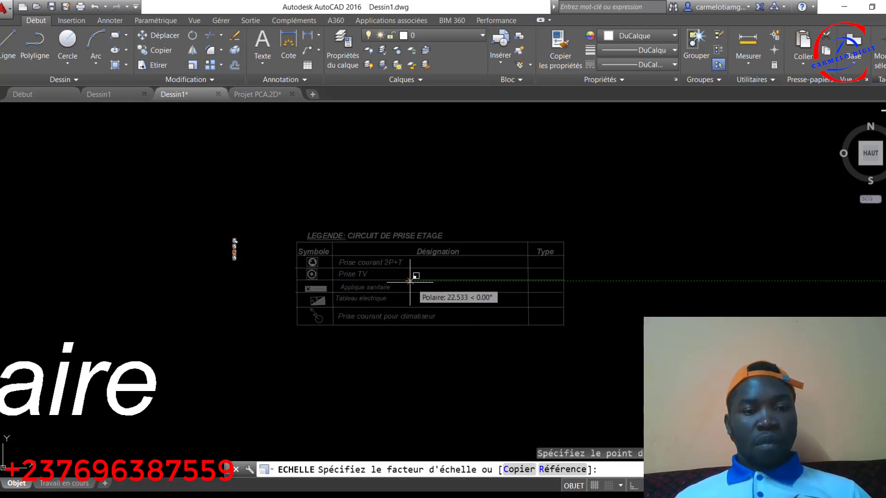
text(r)
key(Return)
click(410, 282)
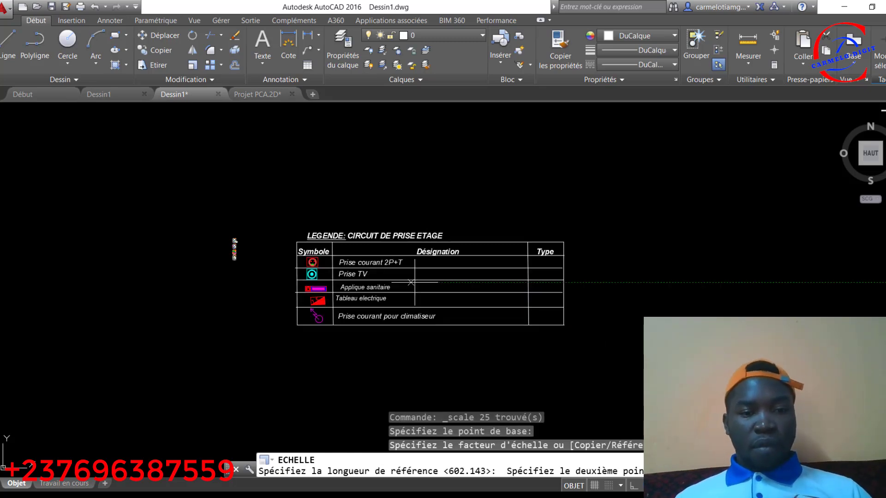
click(420, 276)
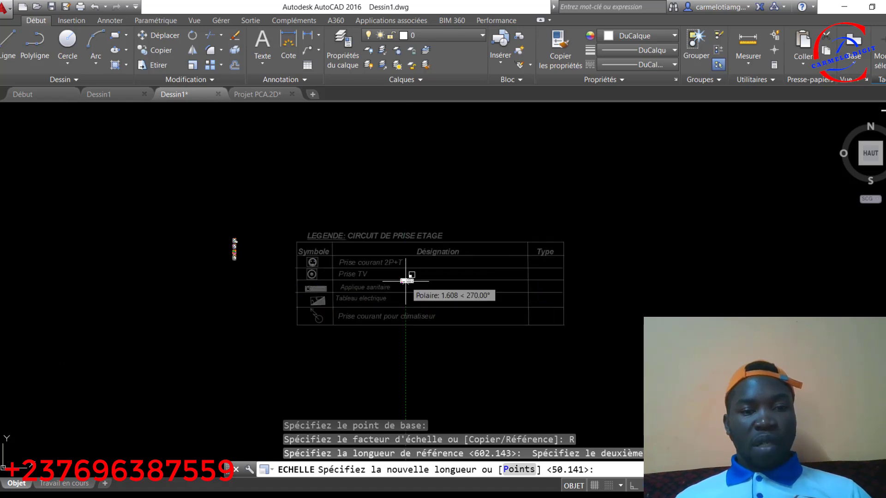
click(407, 282)
Step: Move the socket legend west to directly beside the second floor plan from the top
scroll(244, 267, up, 2)
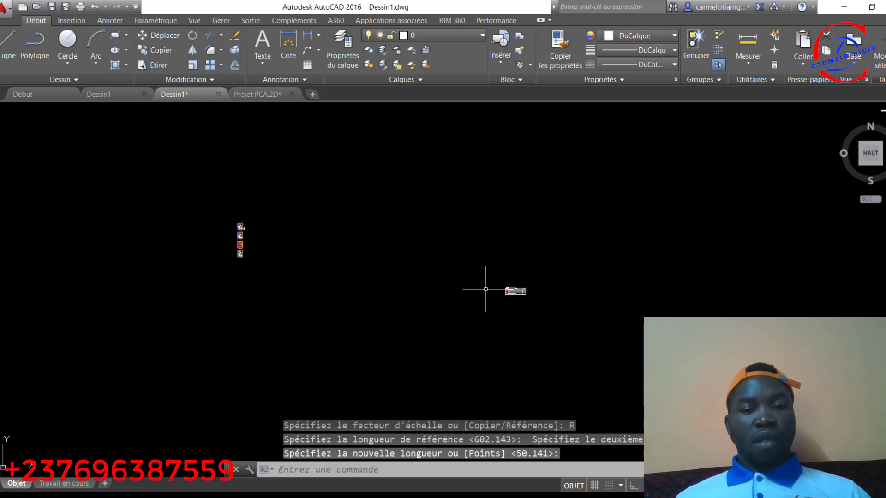
mouse_move(500, 273)
mouse_down()
mouse_move(548, 311)
mouse_move(502, 277)
mouse_up()
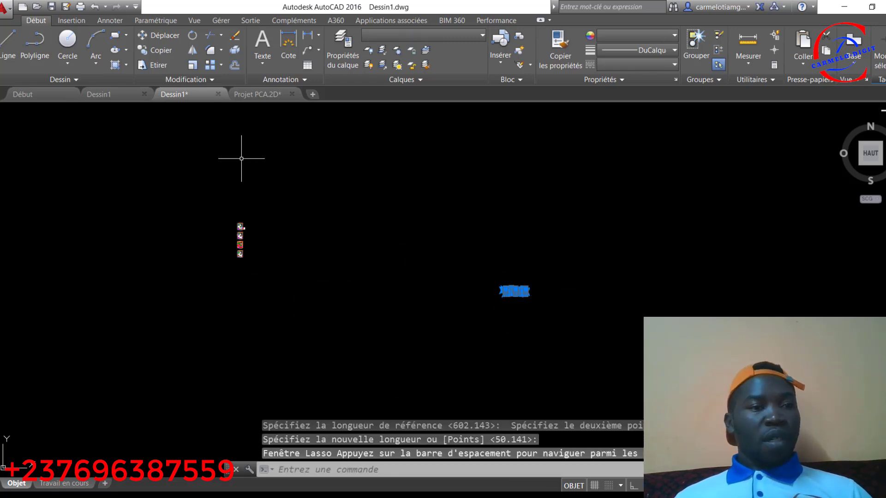
click(159, 36)
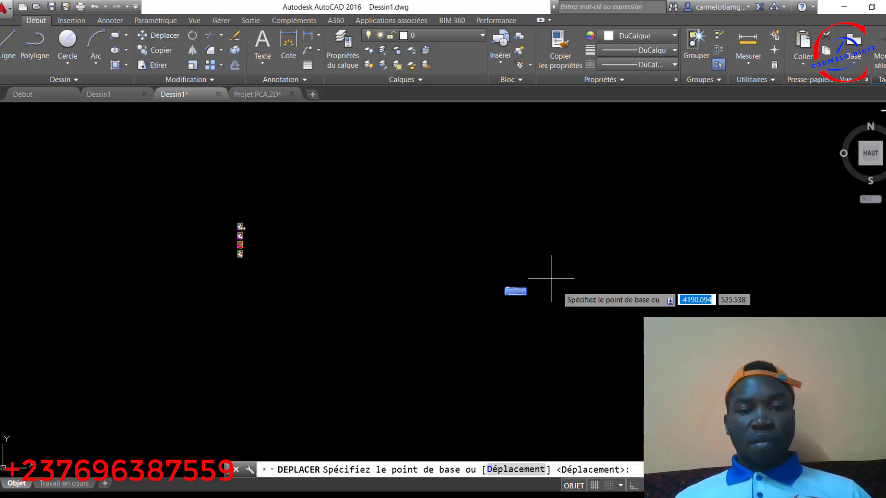
click(514, 291)
scroll(217, 240, up, 10)
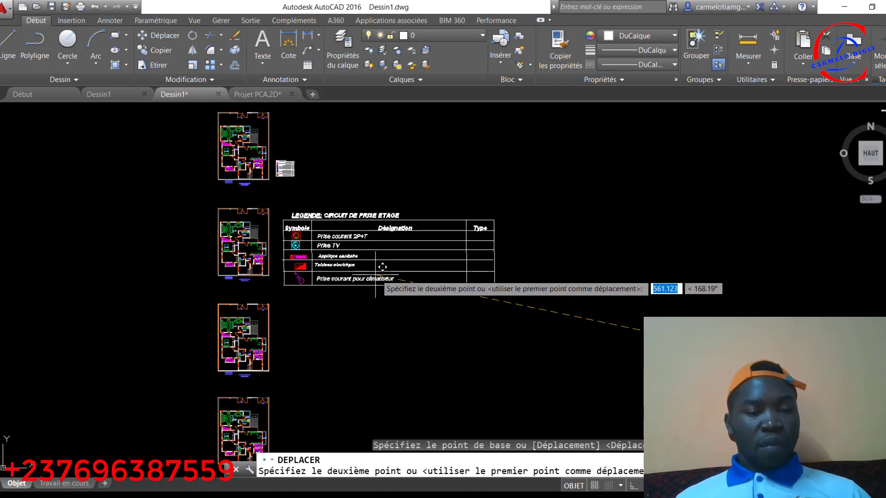
click(388, 269)
key(Escape)
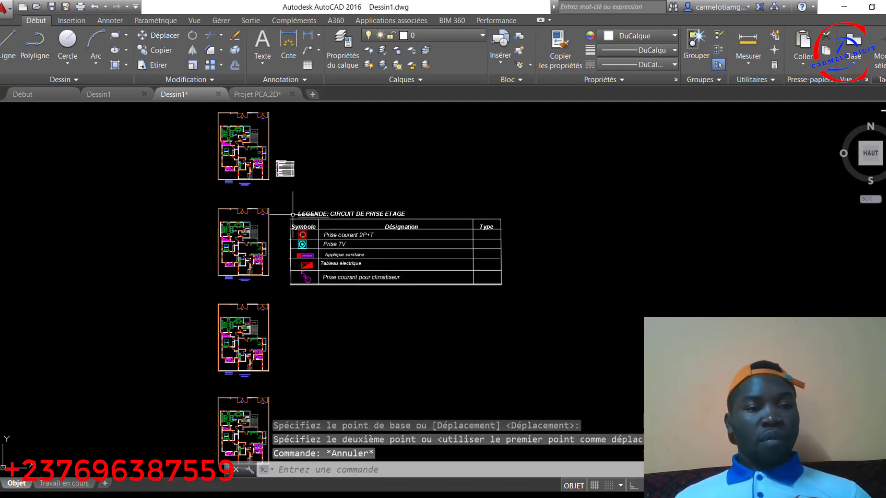
Step: Try to shrink the socket legend by Reference from a base point beside "Prise courant 2P+T", and undo the scaling
mouse_move(284, 204)
mouse_down()
mouse_move(295, 277)
mouse_move(440, 311)
mouse_move(572, 213)
mouse_move(571, 198)
mouse_up()
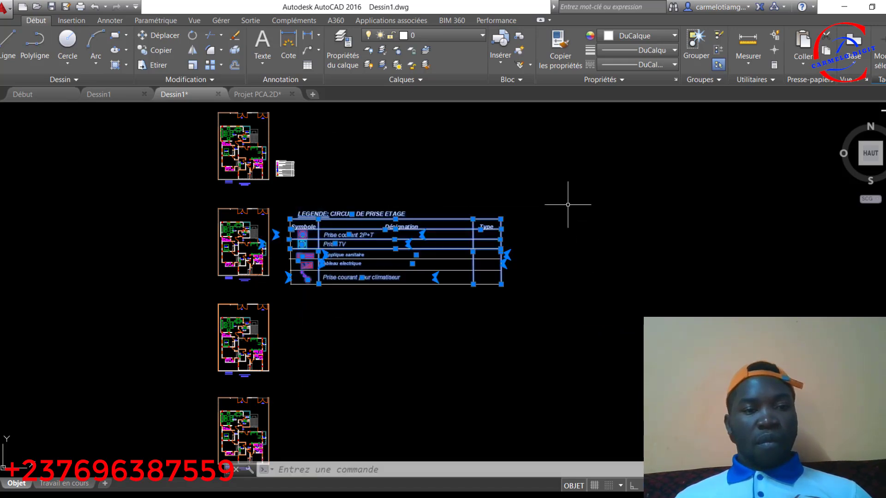
click(192, 64)
click(375, 234)
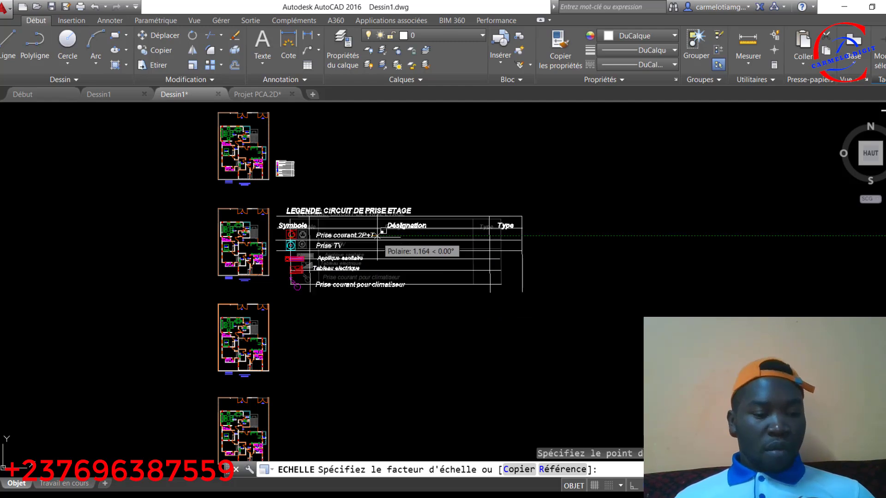
text(r)
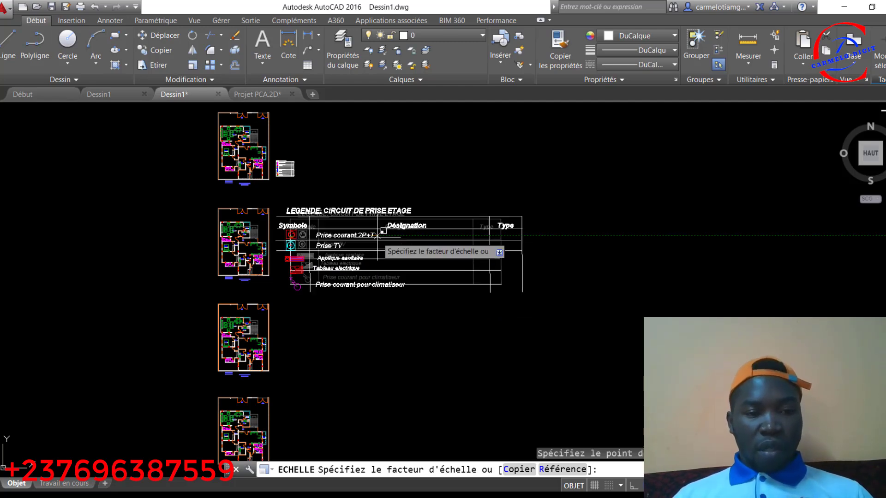
key(Return)
click(377, 238)
click(383, 237)
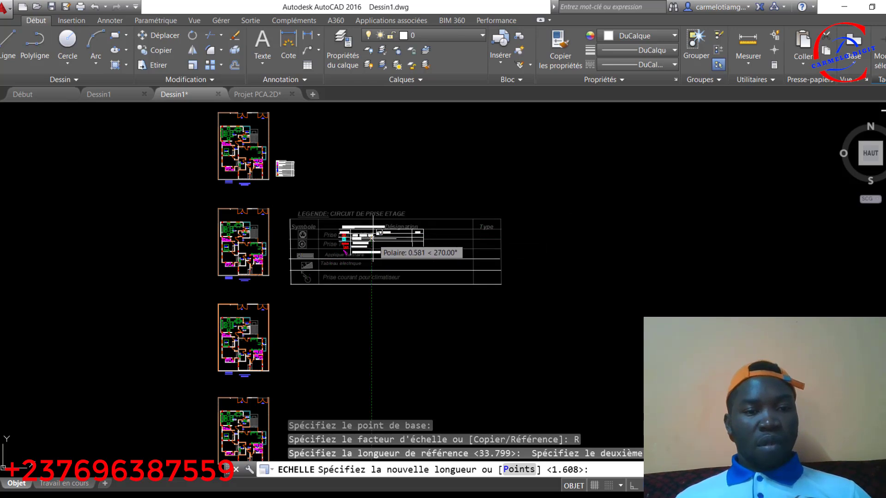
click(372, 239)
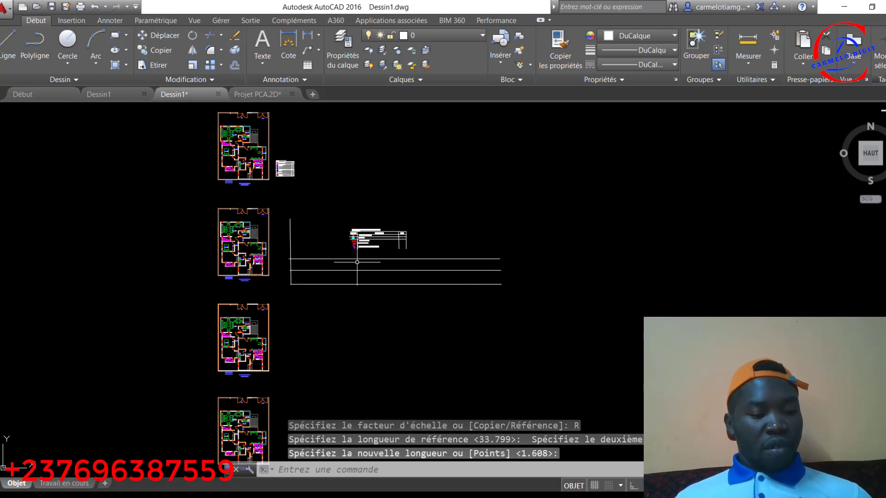
key(ctrl+z)
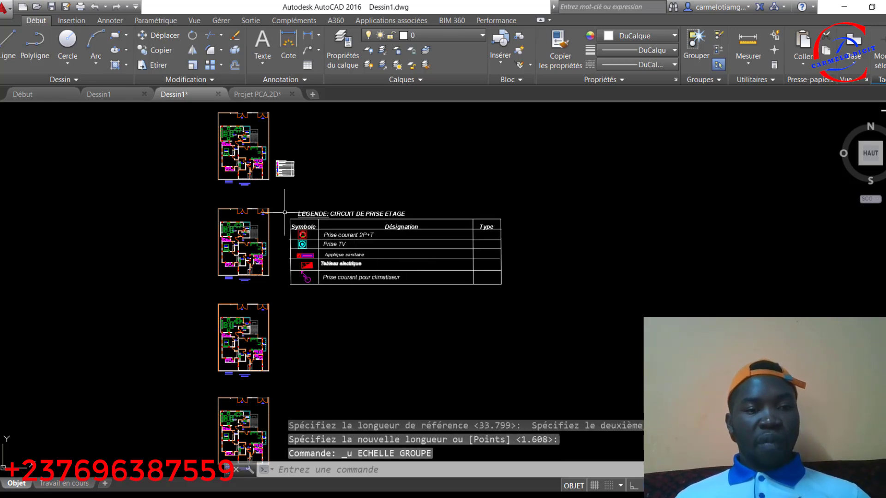
Step: Shrink the socket legend by Reference, picking the base point and reference length just below "Prise courant 2P+T"
mouse_move(279, 203)
mouse_down()
mouse_move(277, 286)
mouse_move(431, 340)
mouse_move(603, 249)
mouse_move(594, 157)
mouse_move(593, 168)
mouse_up()
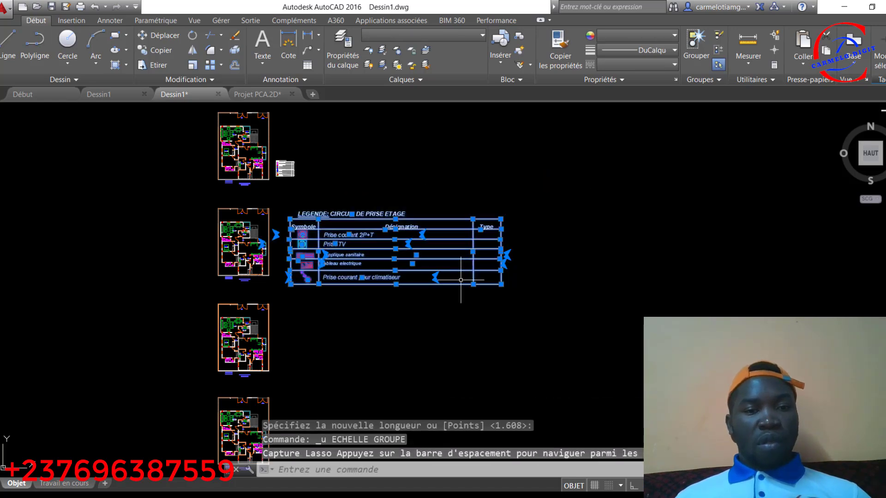
click(192, 64)
click(372, 240)
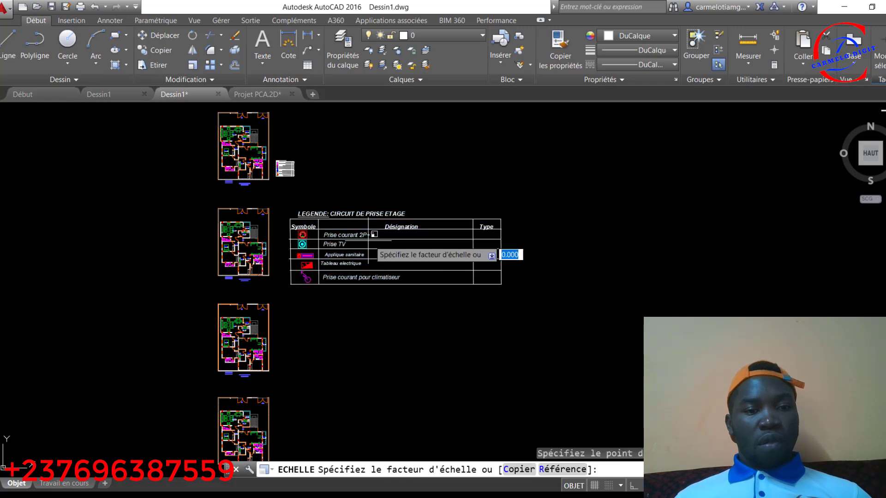
text(r)
key(Return)
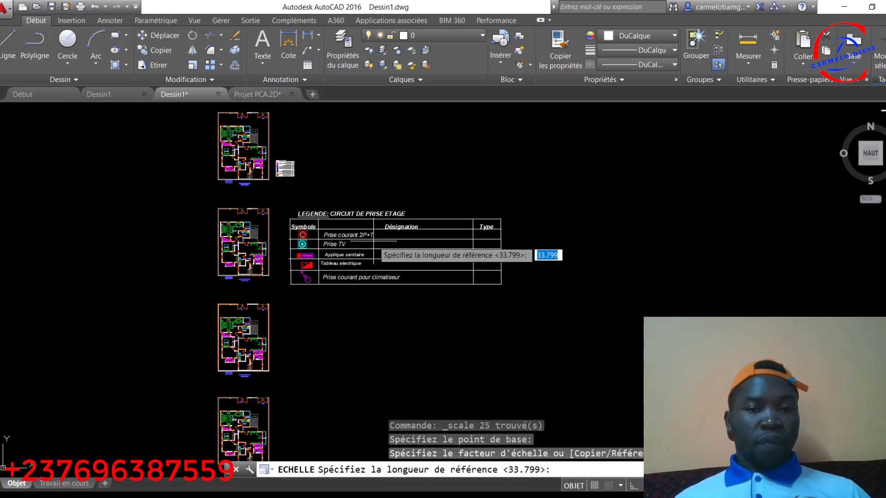
click(374, 240)
click(383, 240)
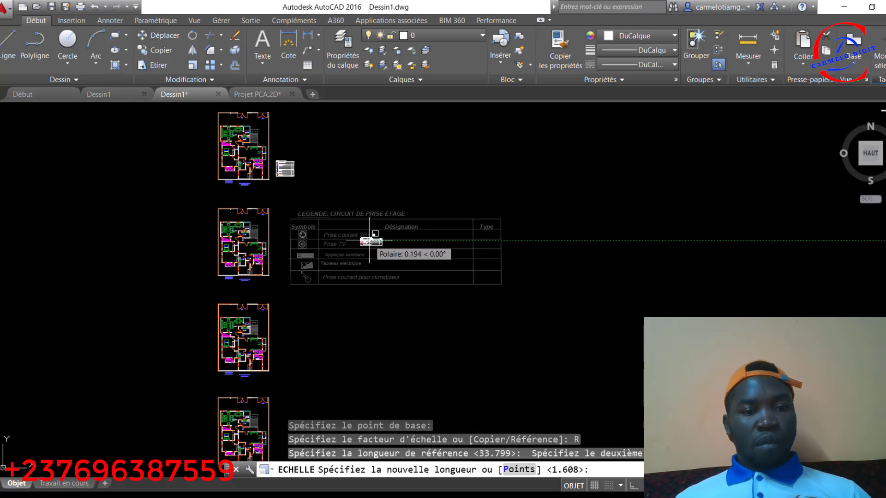
click(371, 240)
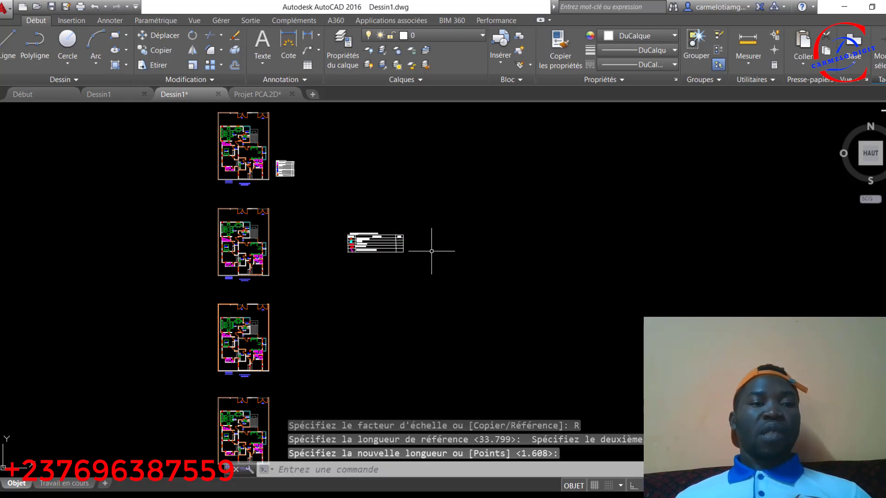
Step: Move the reduced socket legend southwest to directly beside the second floor plan from the top
scroll(390, 254, up, 2)
mouse_move(311, 208)
mouse_down()
mouse_move(433, 279)
mouse_move(454, 189)
mouse_up()
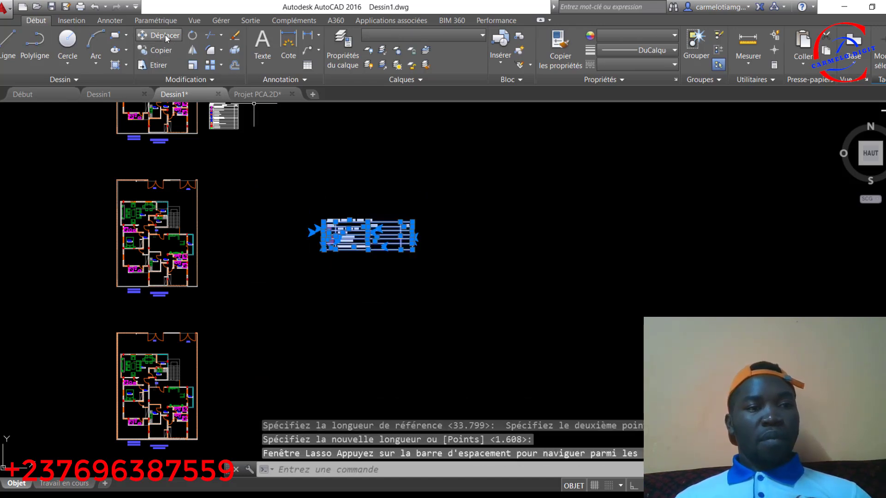
click(152, 35)
click(373, 236)
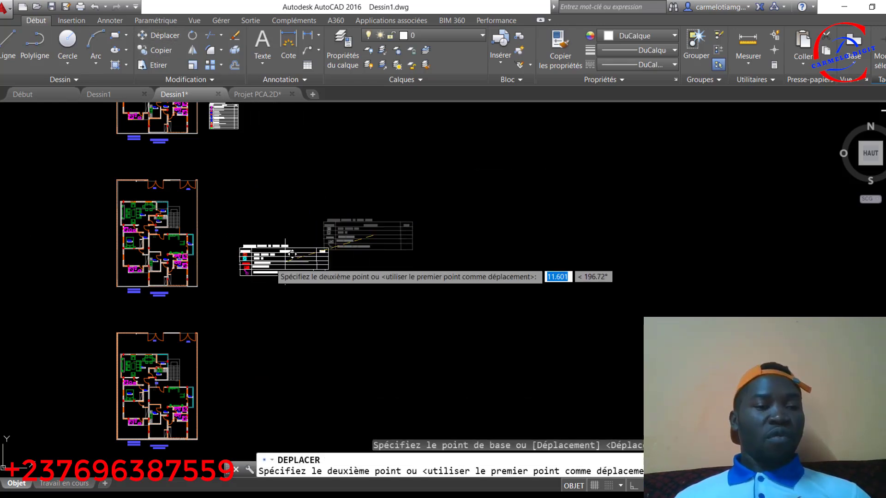
click(260, 268)
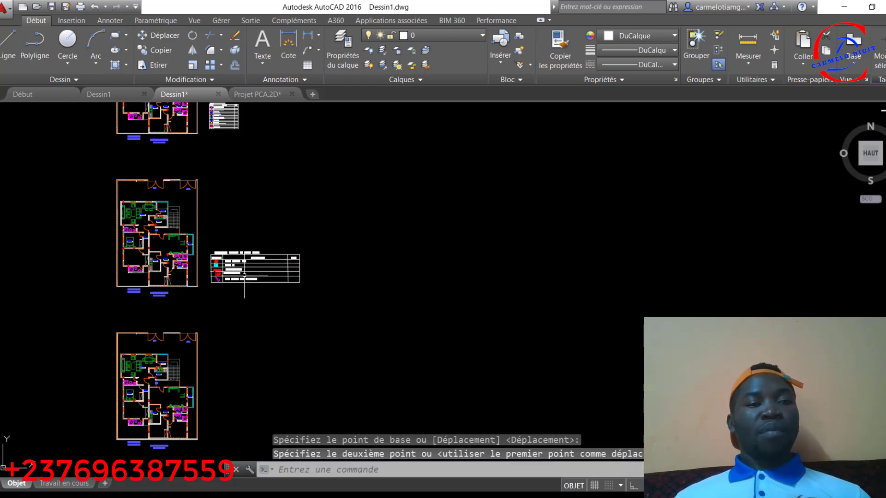
Step: Move the socket legend's top border line above the table and the line under its header row below the table
scroll(136, 242, down, 2)
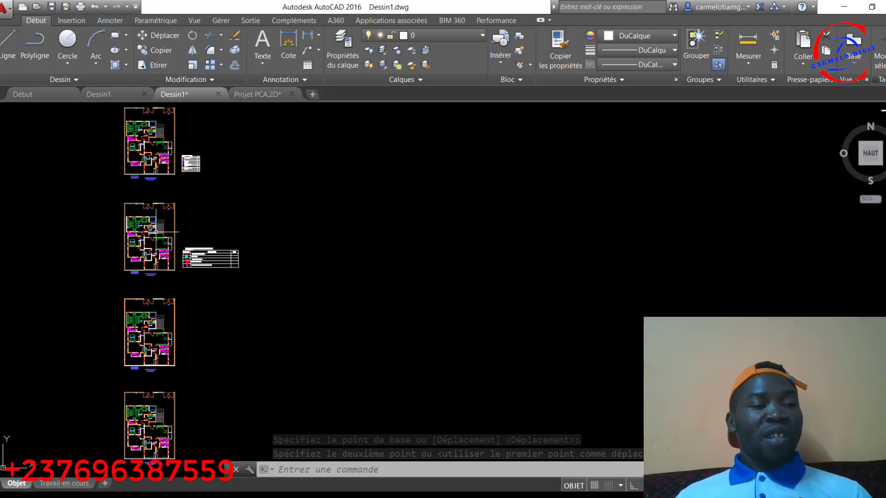
scroll(158, 258, up, 3)
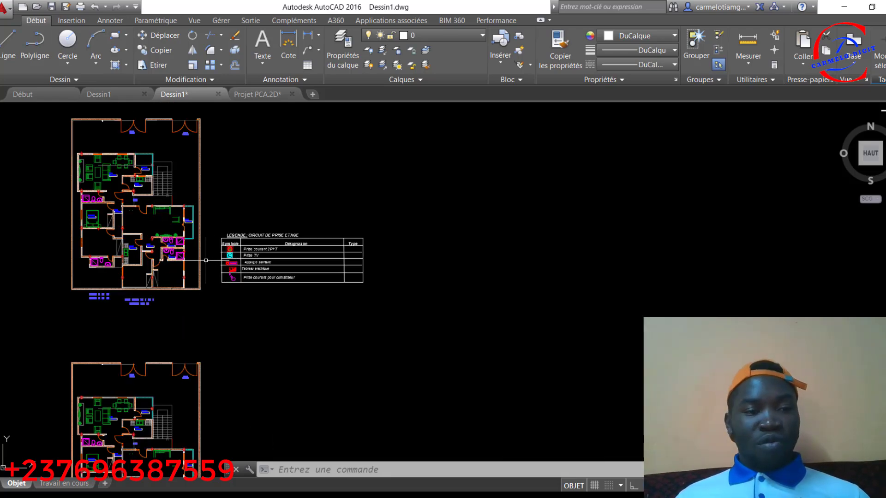
scroll(206, 260, up, 3)
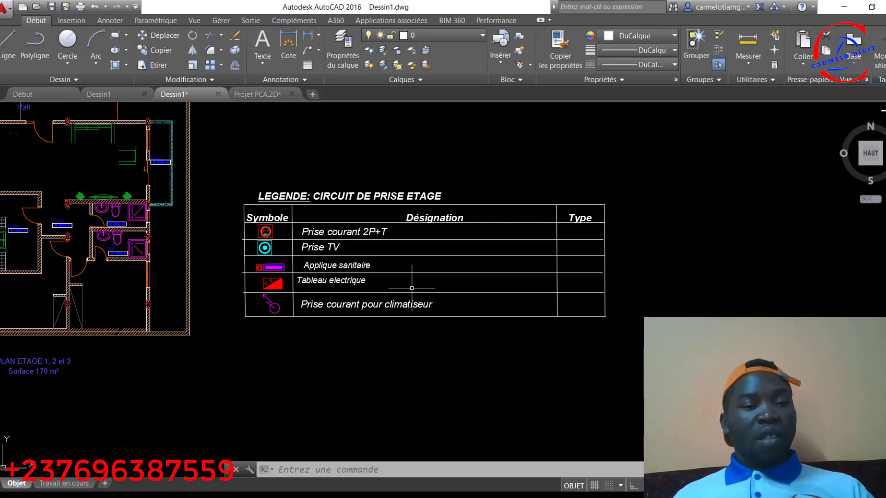
click(457, 205)
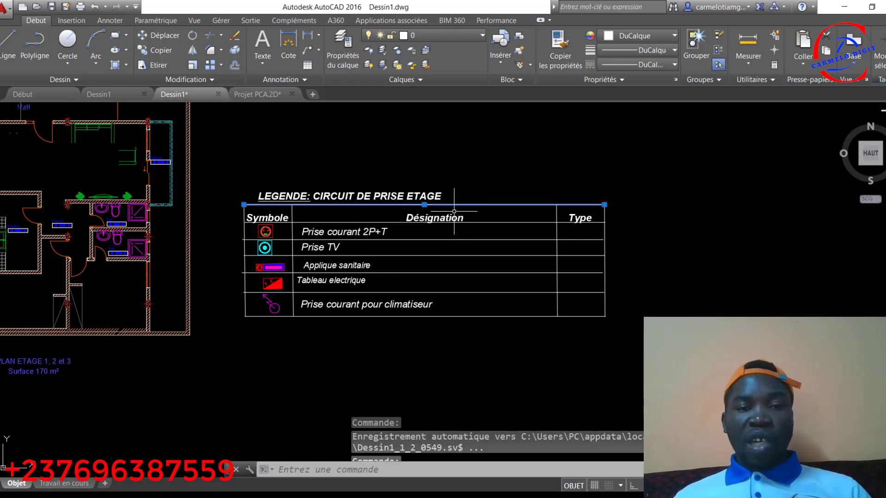
click(424, 204)
click(617, 139)
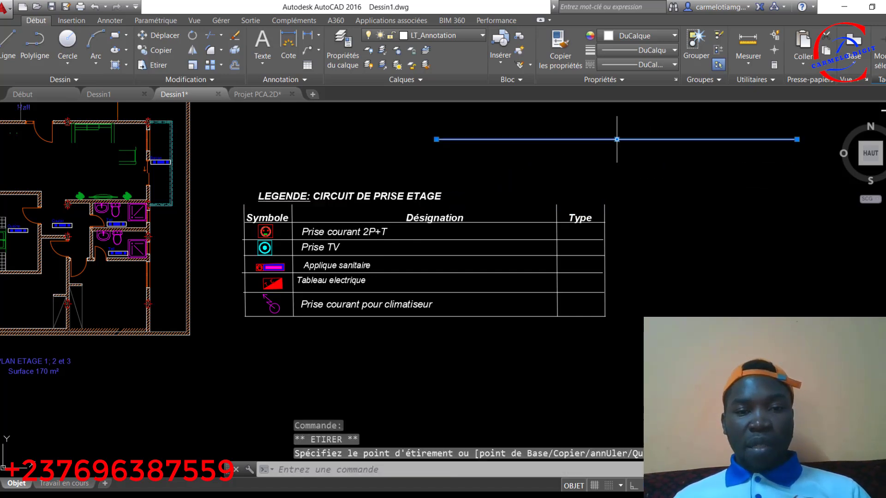
click(489, 223)
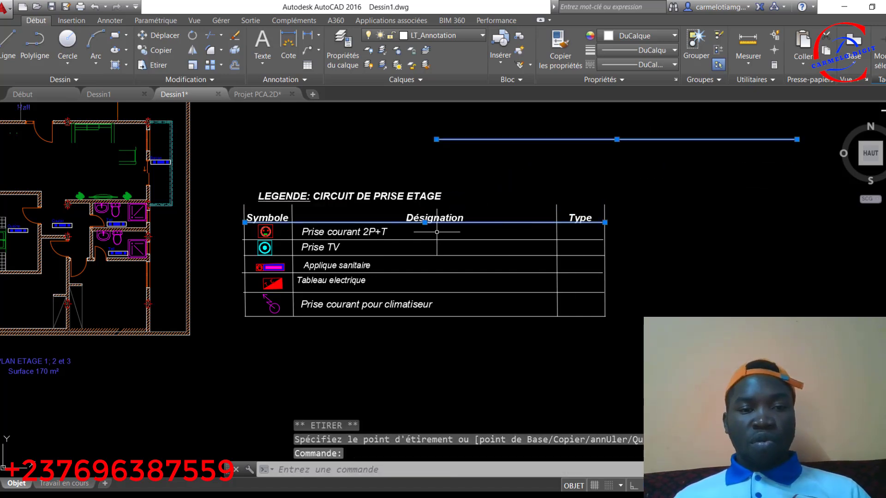
click(425, 222)
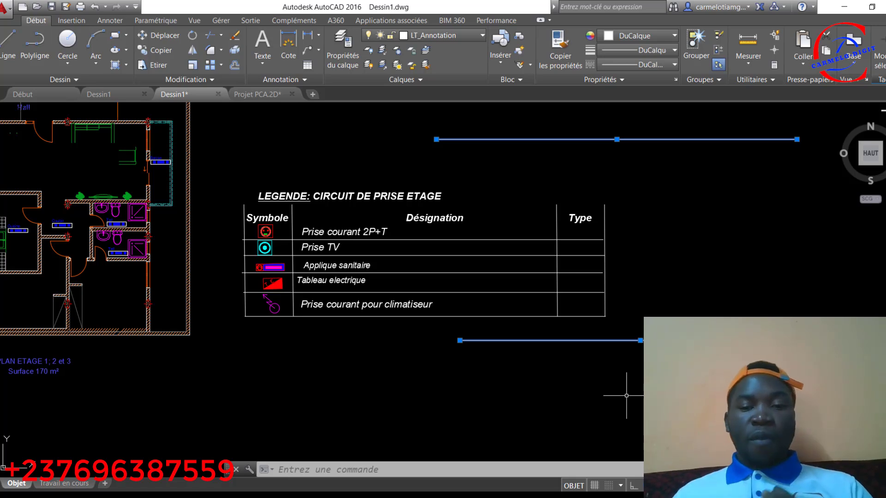
Step: Move both detached border lines back to their original places around the socket legend's header row
click(640, 340)
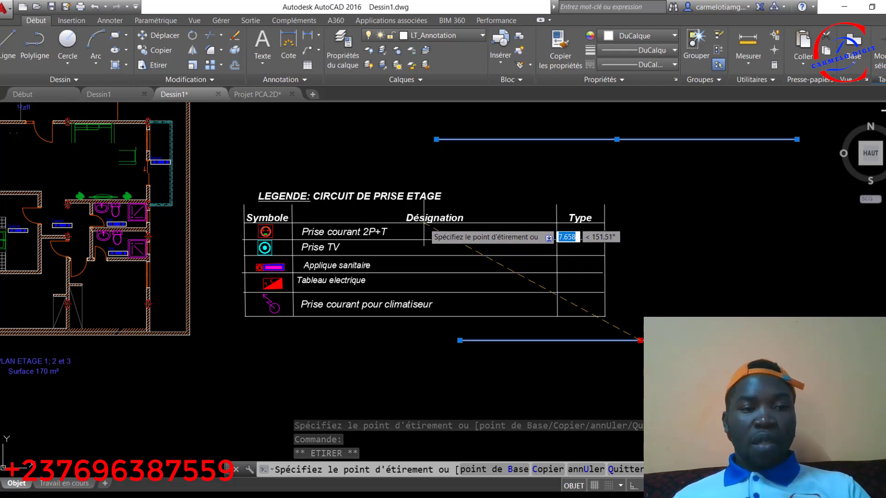
click(420, 223)
click(616, 140)
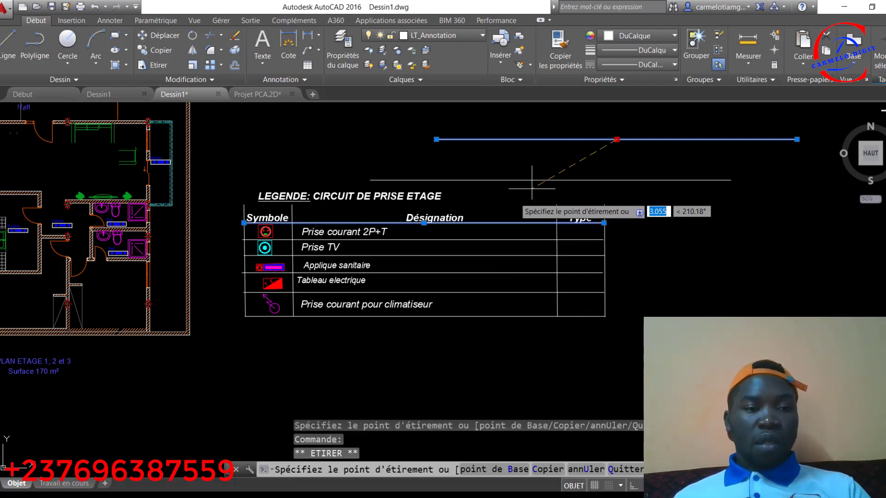
click(423, 204)
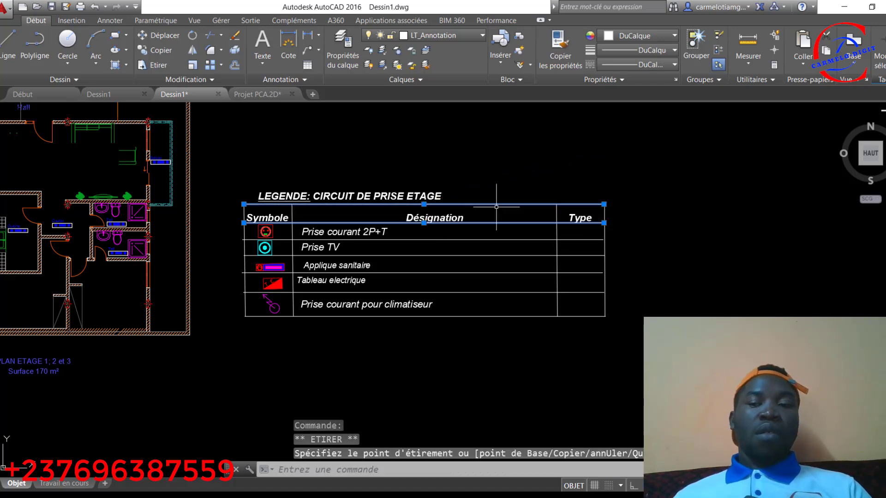
key(Escape)
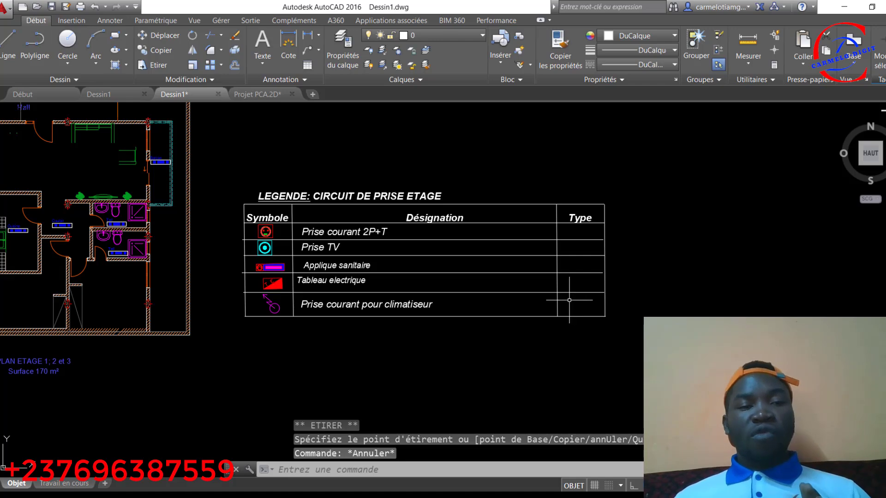
Step: Copy the "Hublot decoratif" symbol from the lighting legend to the middle of the empty room south of Chambre 2
scroll(567, 300, down, 6)
scroll(565, 268, up, 2)
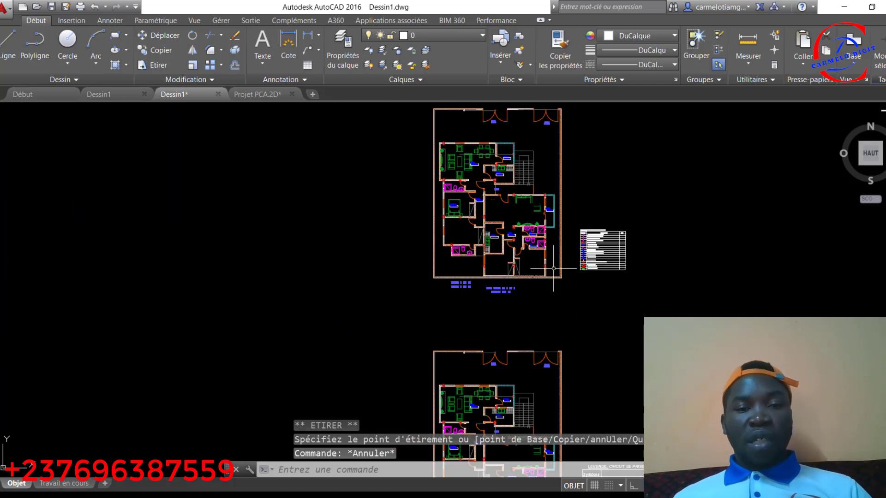
scroll(552, 259, up, 2)
scroll(445, 231, up, 2)
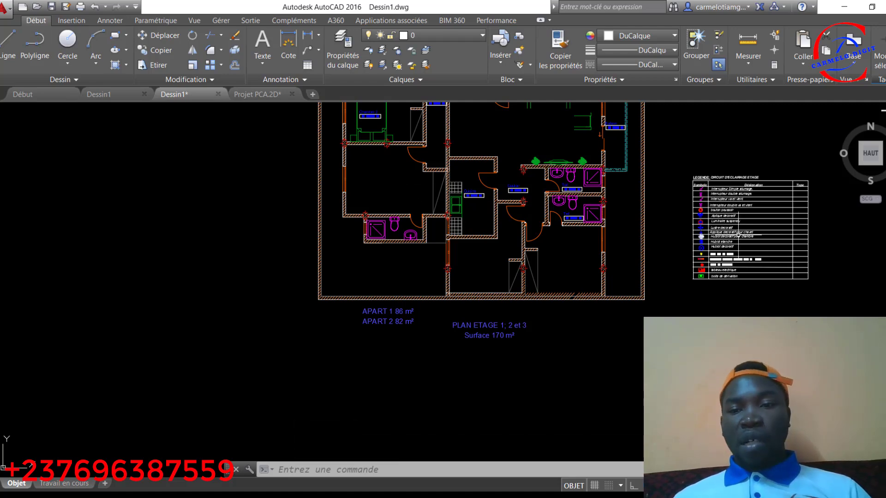
scroll(738, 236, up, 3)
scroll(734, 234, down, 3)
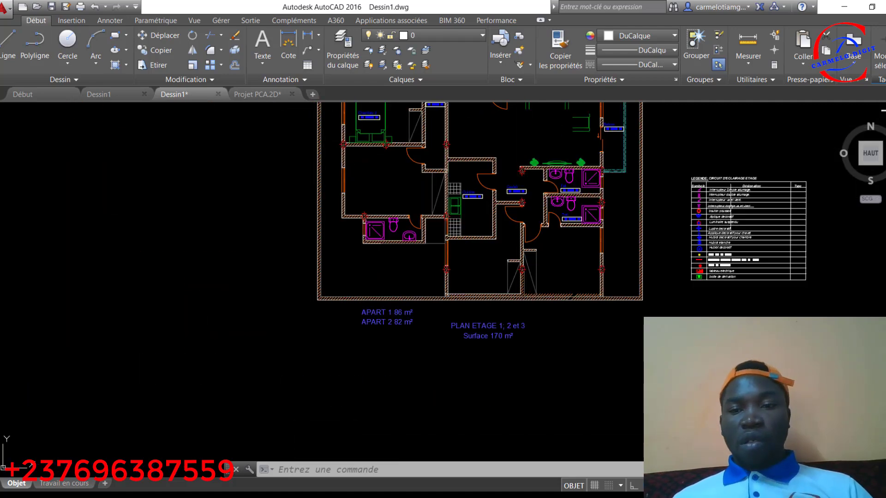
scroll(726, 209, up, 2)
scroll(680, 276, up, 2)
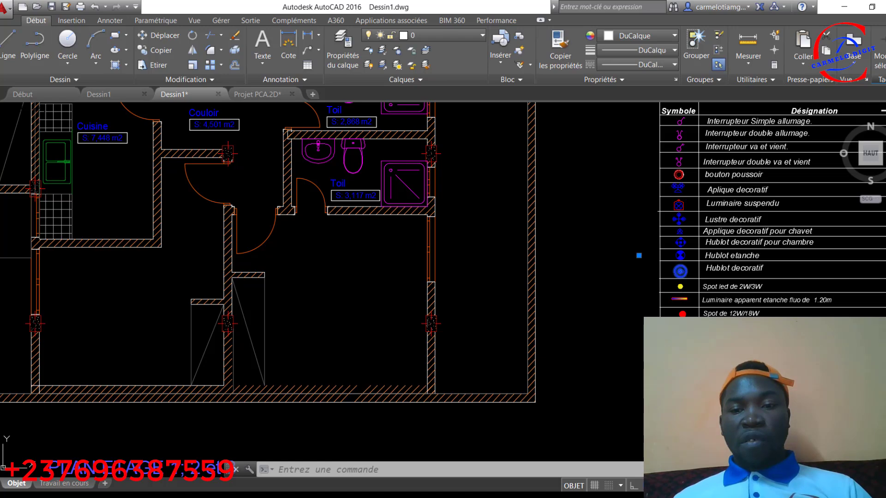
click(680, 271)
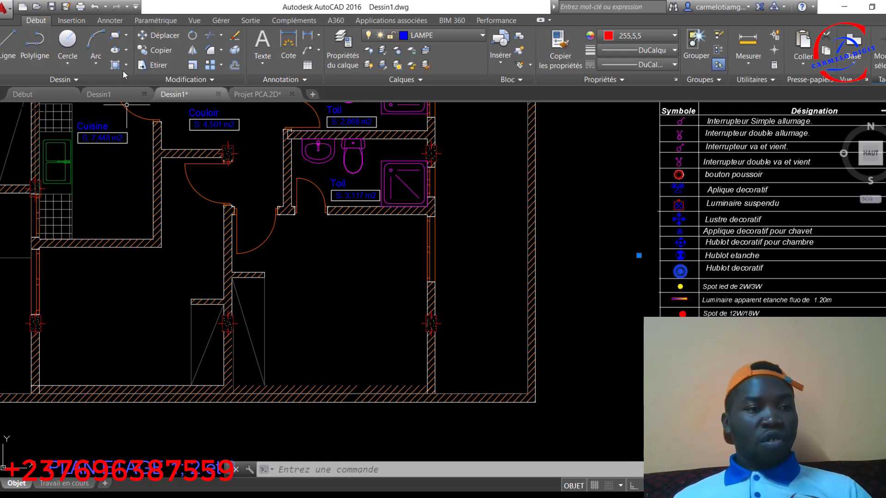
click(151, 50)
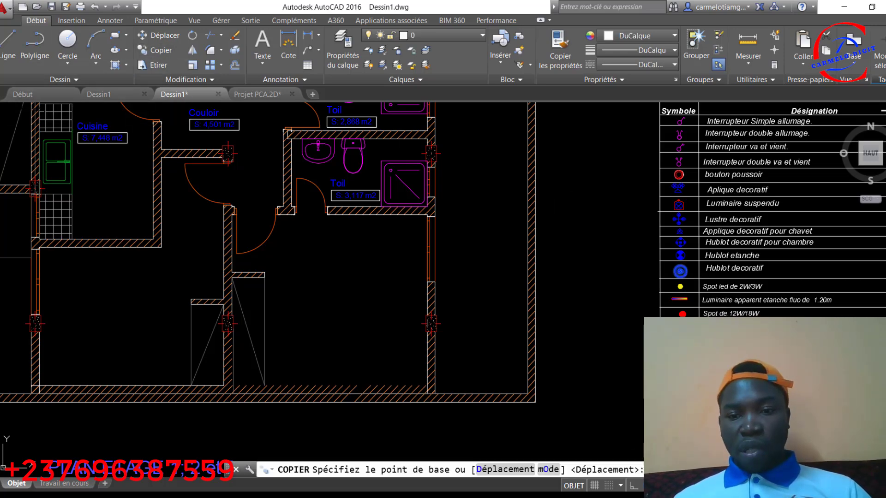
click(680, 271)
scroll(579, 267, down, 3)
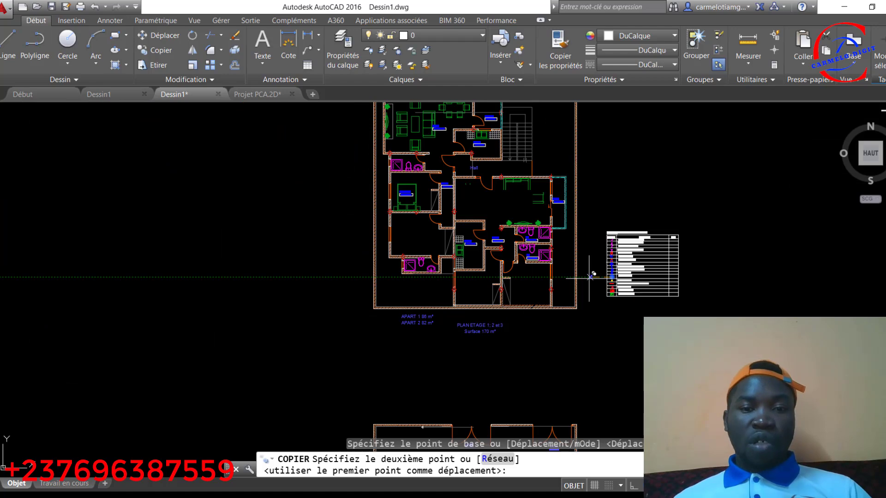
scroll(415, 240, up, 4)
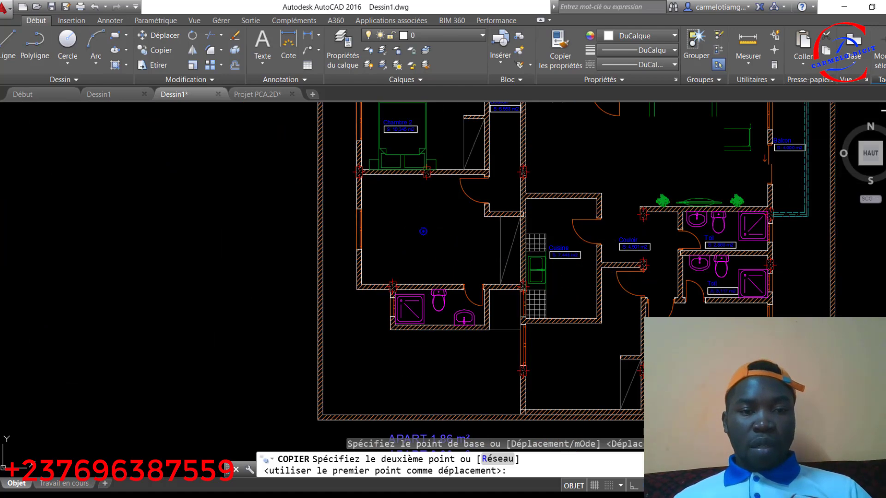
click(442, 232)
key(Escape)
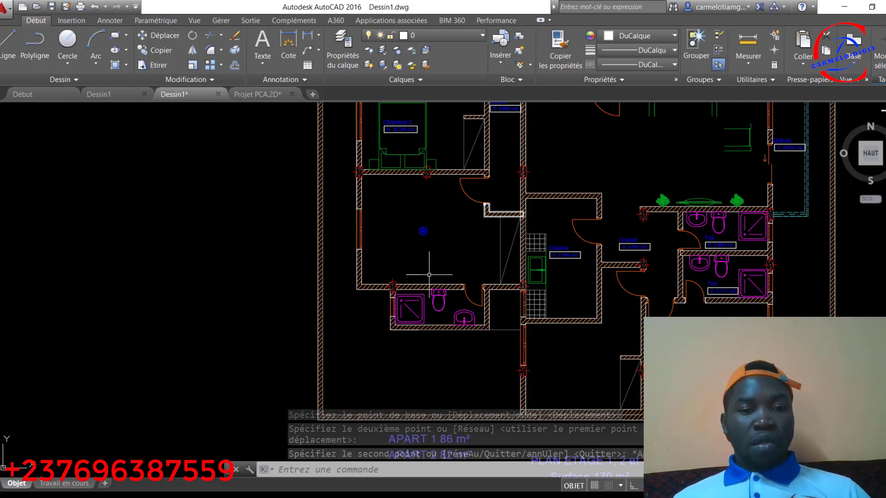
Step: Copy the "Interrupteur va et vient" and "Interrupteur double va et vient" symbols from the lighting legend to beside the copied hublot
scroll(429, 274, down, 2)
scroll(736, 244, up, 4)
scroll(750, 293, up, 2)
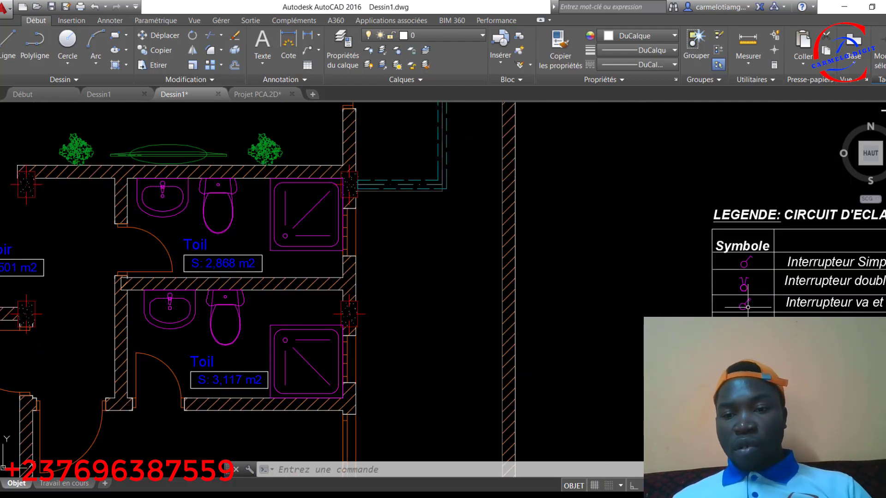
click(744, 302)
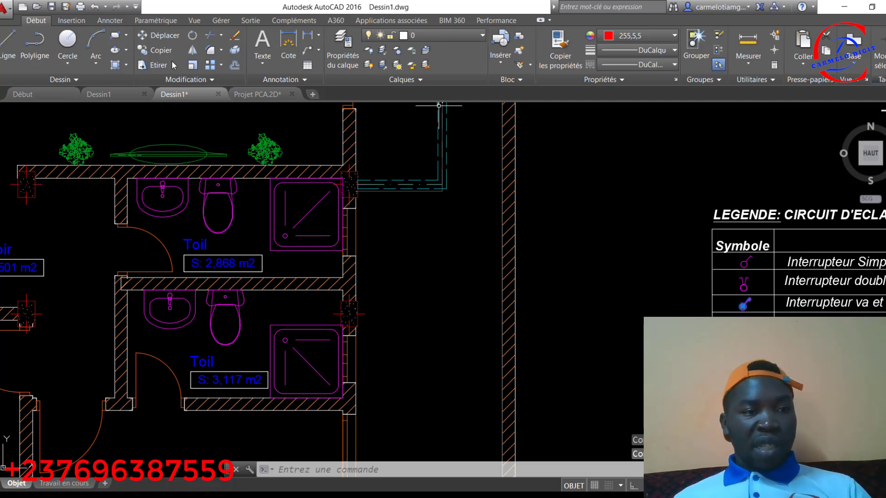
click(160, 51)
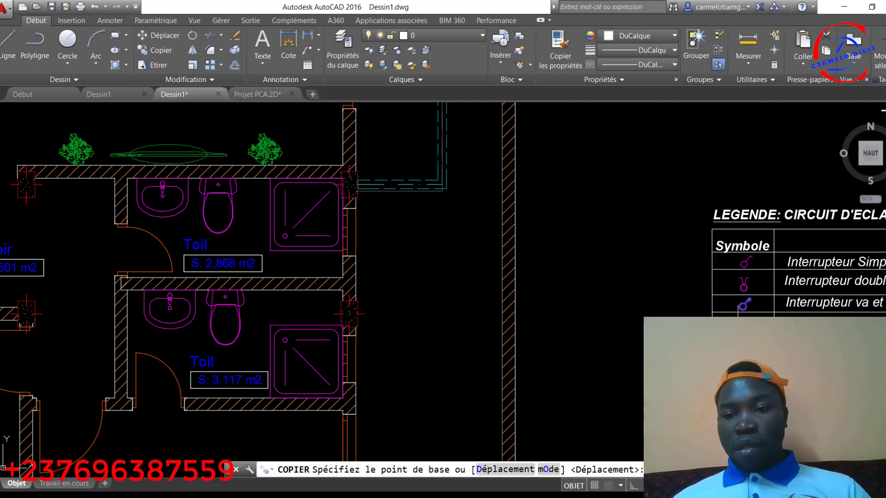
click(740, 307)
scroll(632, 312, down, 2)
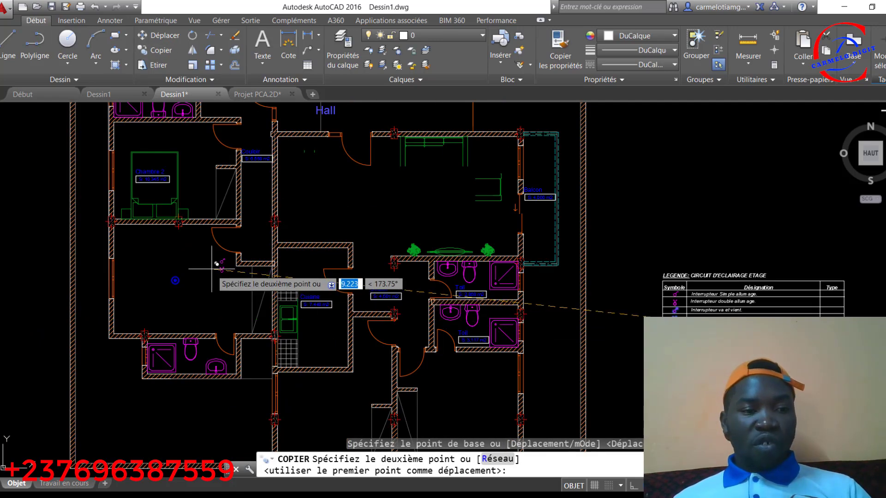
click(193, 284)
key(Escape)
Step: Move the copied single two-way switch onto the short wall beside the door of the room south of Chambre 2
scroll(197, 282, up, 4)
click(167, 281)
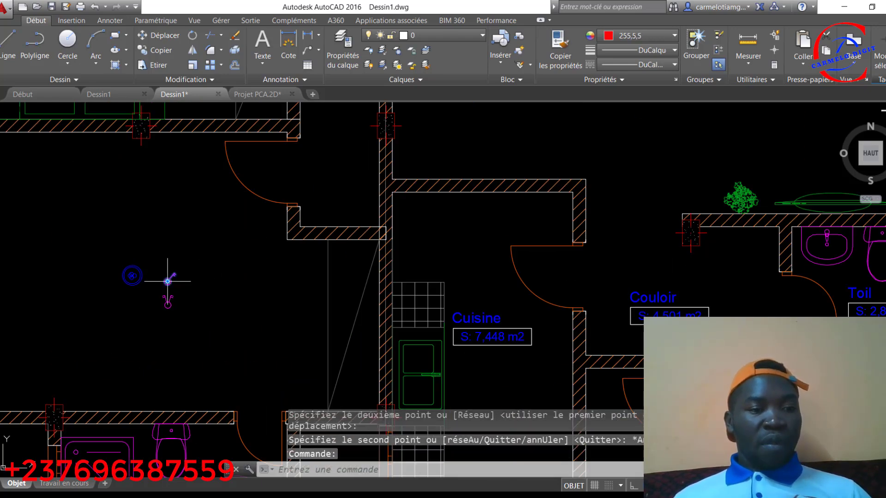
click(168, 281)
click(283, 220)
Step: Move the copied double two-way switch onto the south wall of the room, above the bathroom's toilet
scroll(177, 306, down, 2)
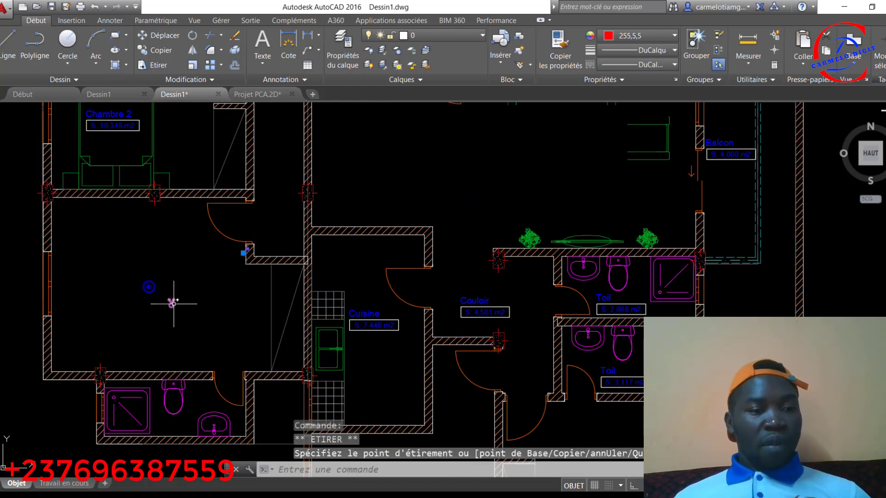
click(171, 305)
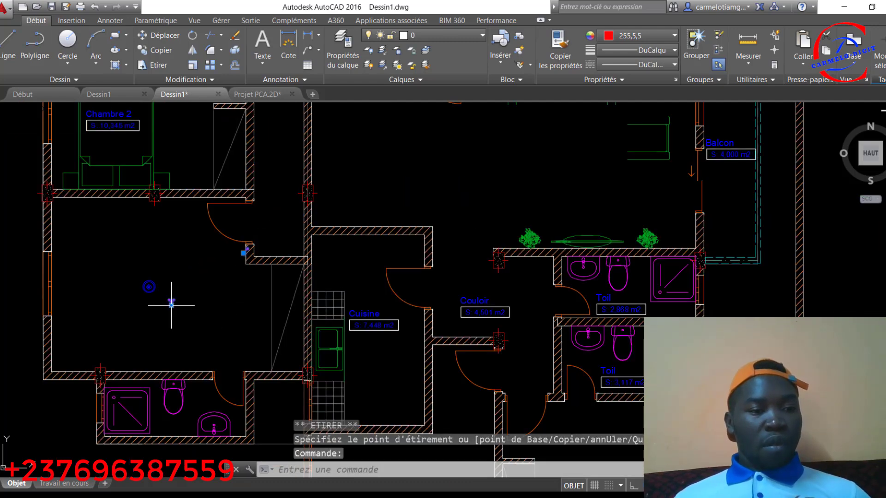
click(161, 365)
key(Escape)
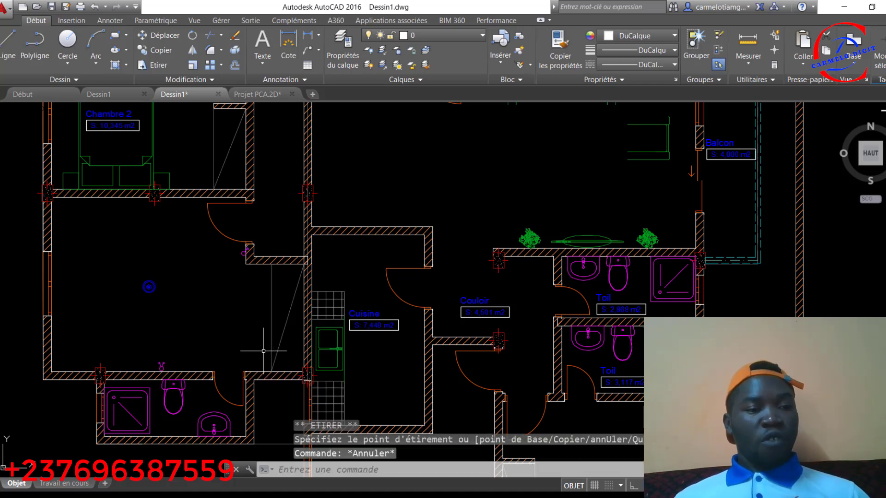
Step: Copy the "Applique decoratif pour chavet" symbol from the lighting legend to the room's south wall, west of the double two-way switch
scroll(263, 344, down, 4)
scroll(530, 382, up, 5)
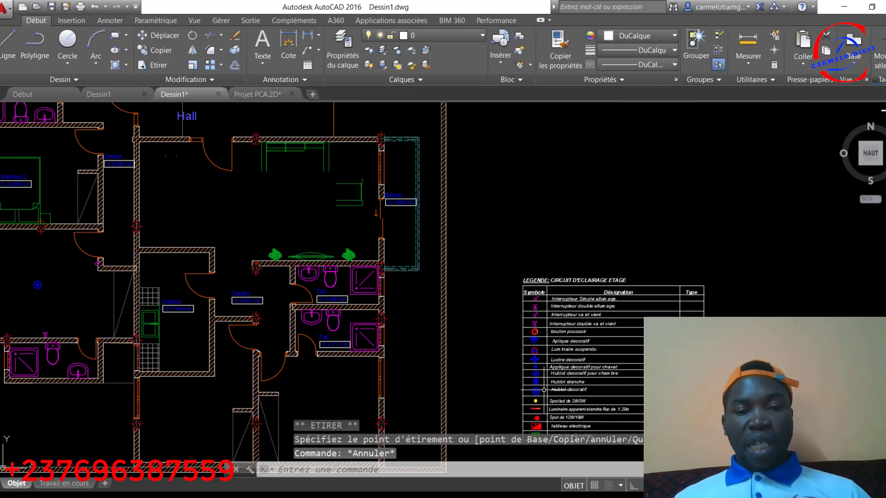
click(518, 326)
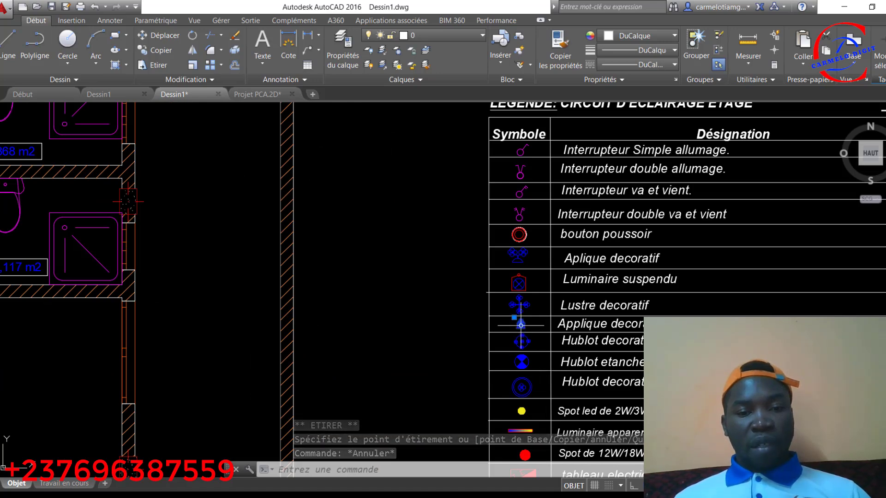
click(159, 50)
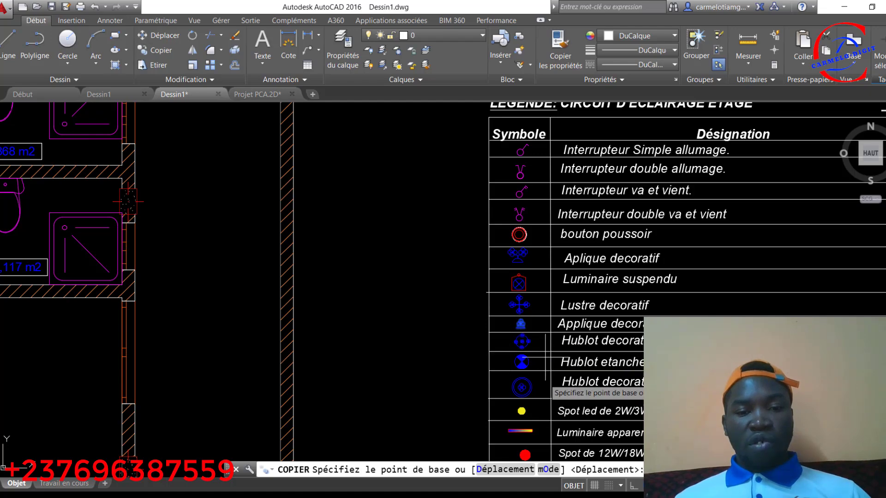
click(521, 325)
scroll(389, 349, down, 4)
scroll(174, 288, down, 4)
scroll(118, 300, up, 6)
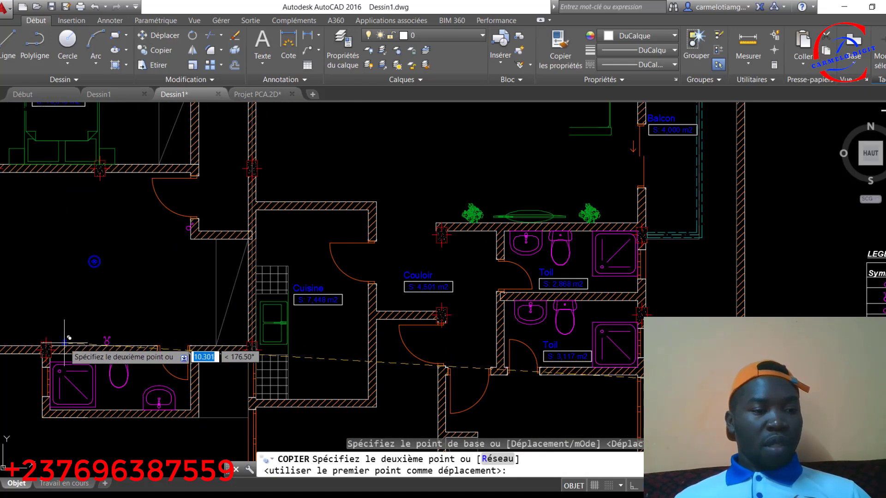
scroll(65, 342, up, 6)
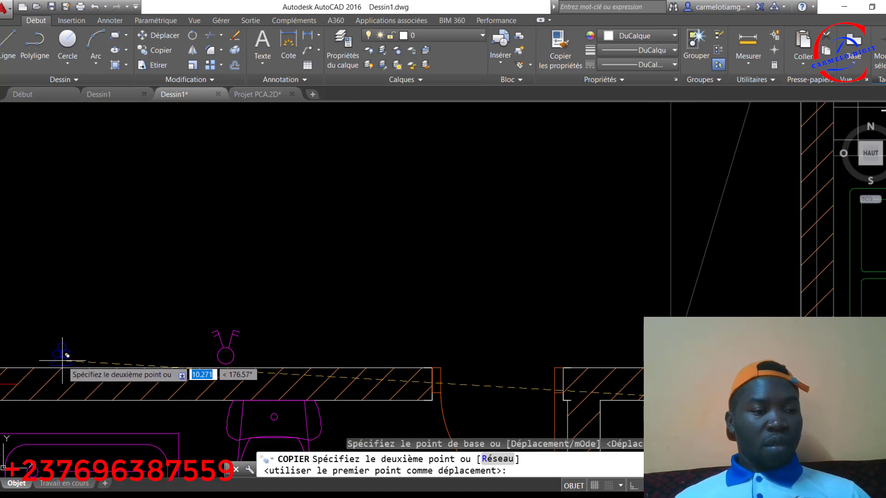
click(62, 361)
scroll(148, 352, down, 5)
scroll(146, 341, up, 2)
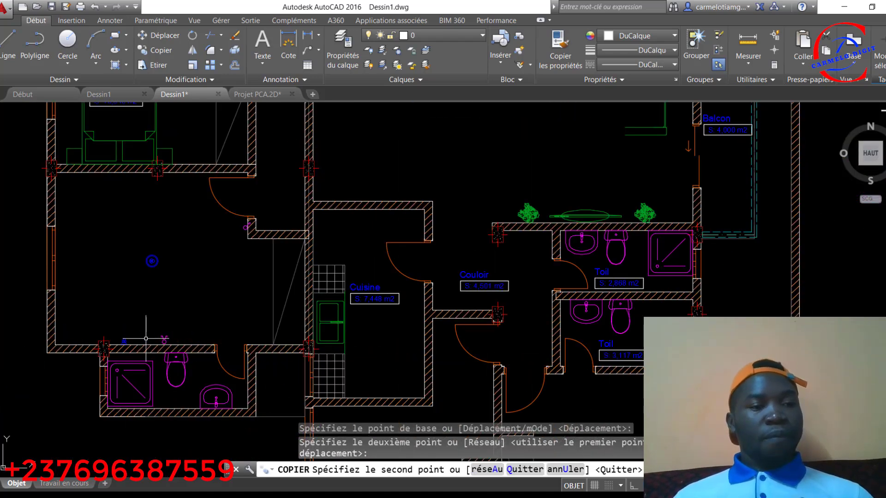
key(Escape)
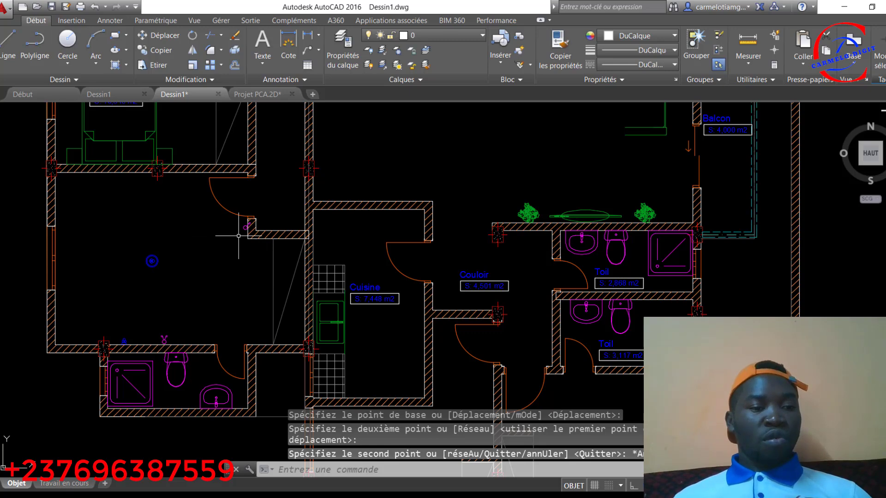
Step: Rotate the single two-way switch beside the room's door so its lever points away from the wall into the room
scroll(238, 236, up, 2)
scroll(110, 276, down, 5)
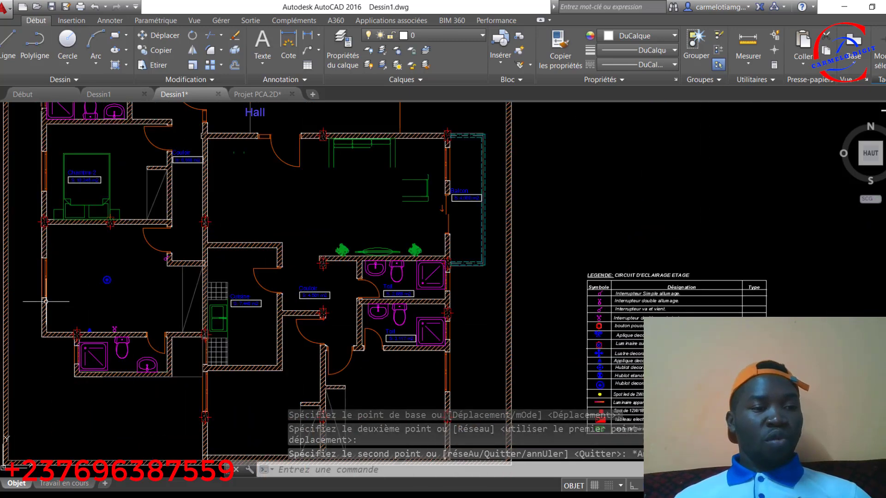
scroll(46, 300, up, 5)
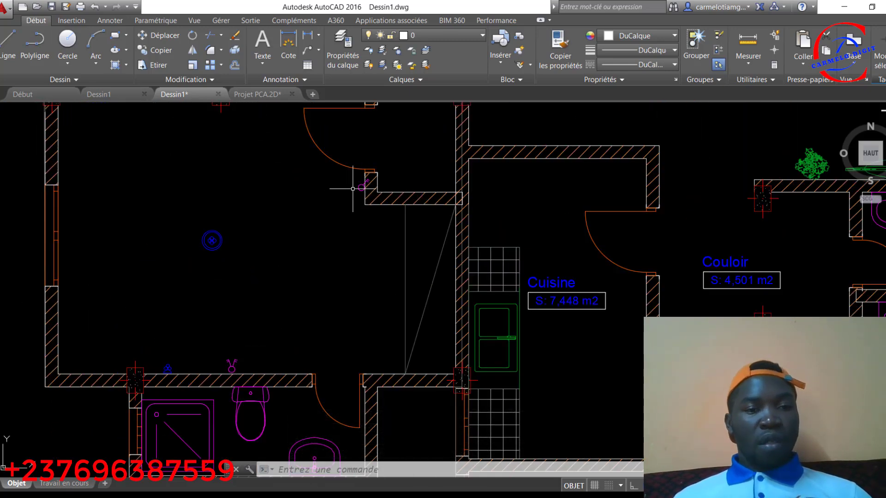
click(361, 187)
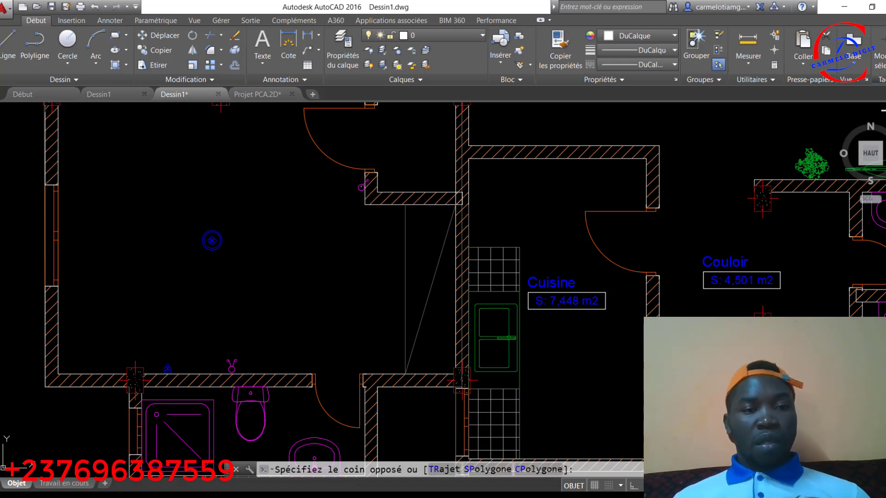
click(359, 188)
scroll(360, 190, up, 4)
click(361, 186)
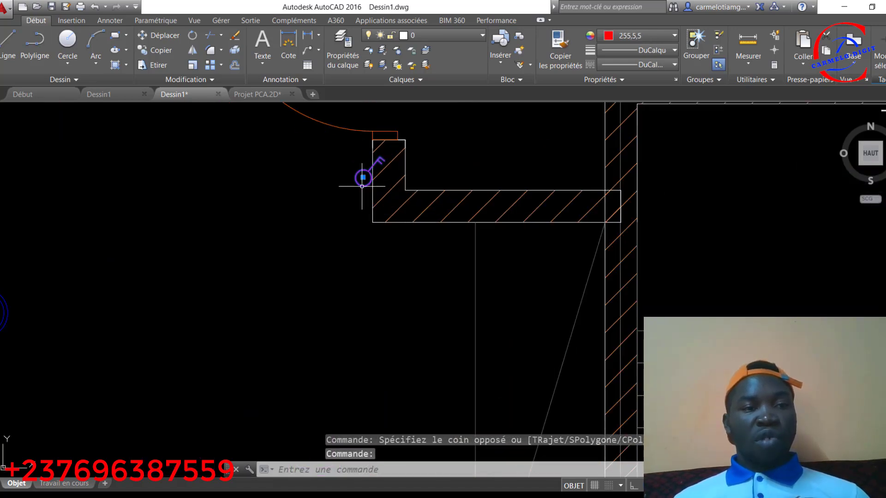
text(ro)
key(Return)
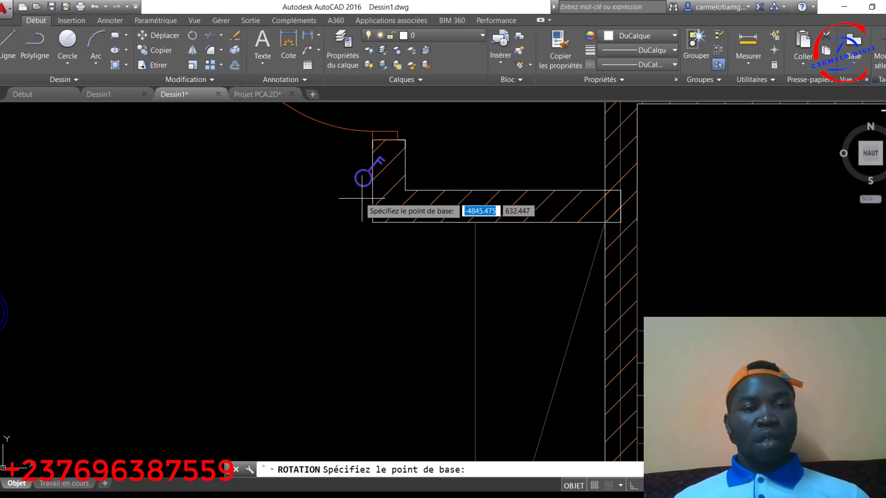
click(367, 180)
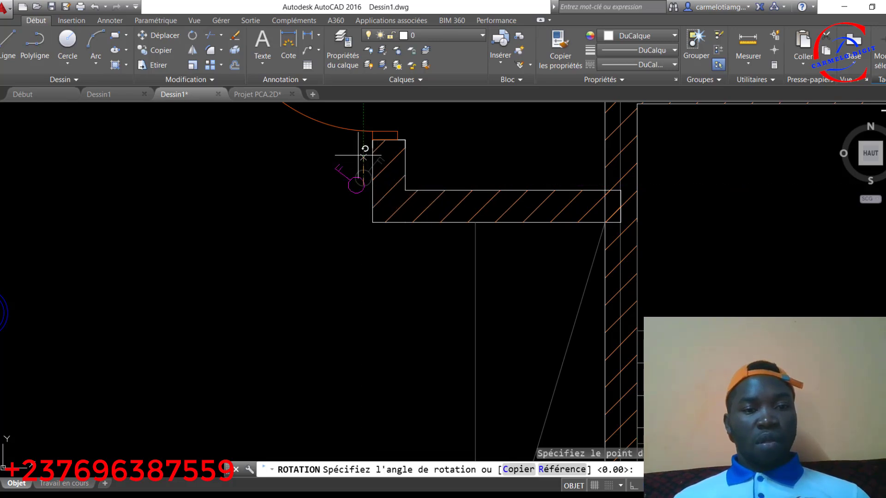
click(340, 168)
Step: Reposition the rotated single two-way switch against the room-side face of the short wall beside the door
click(360, 199)
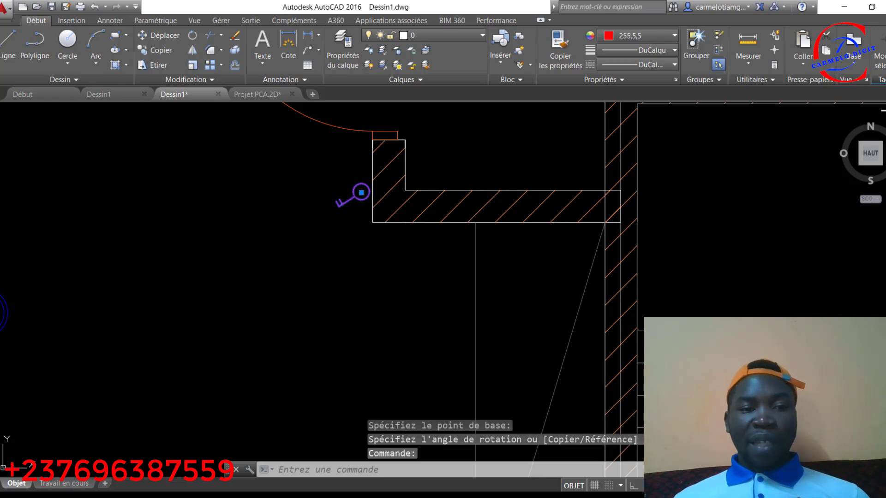
click(361, 192)
scroll(346, 225, down, 4)
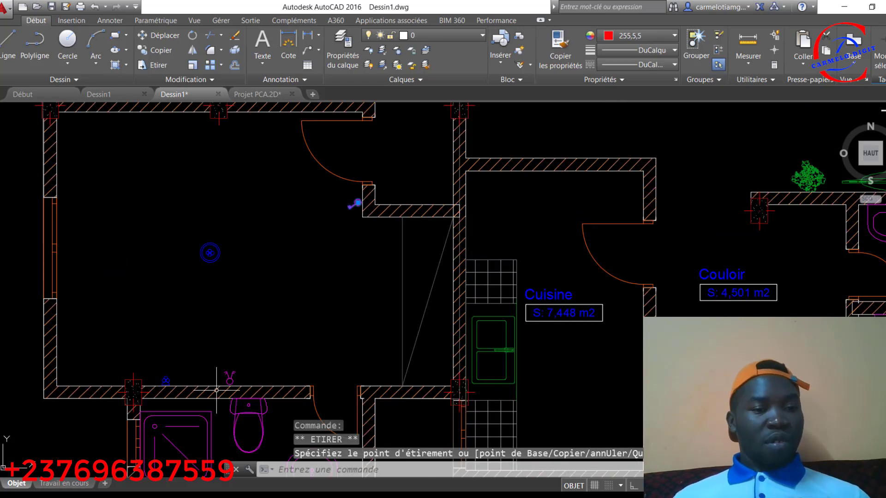
key(Escape)
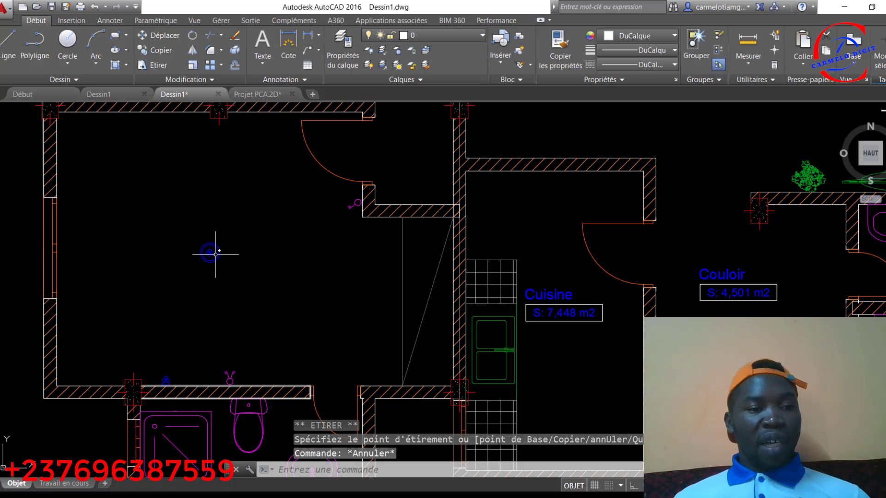
Step: Scale up the hublot symbol in the middle of the room to a little over twice its size
click(216, 254)
click(214, 254)
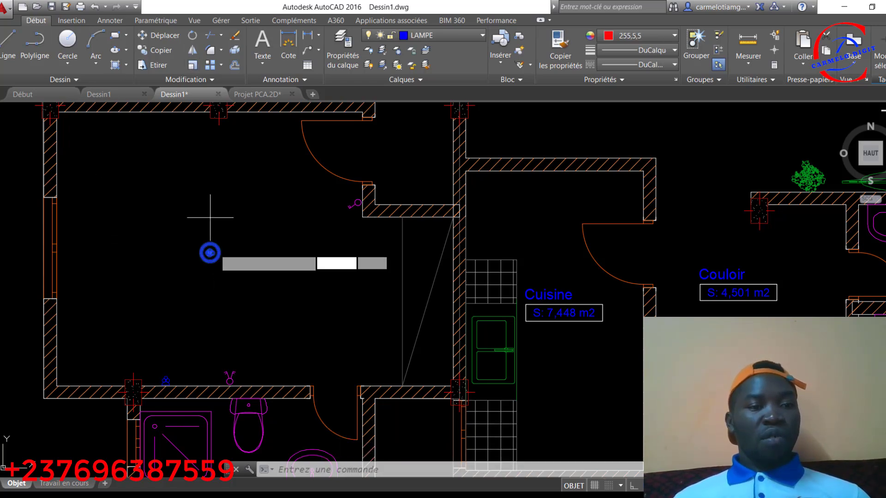
click(215, 253)
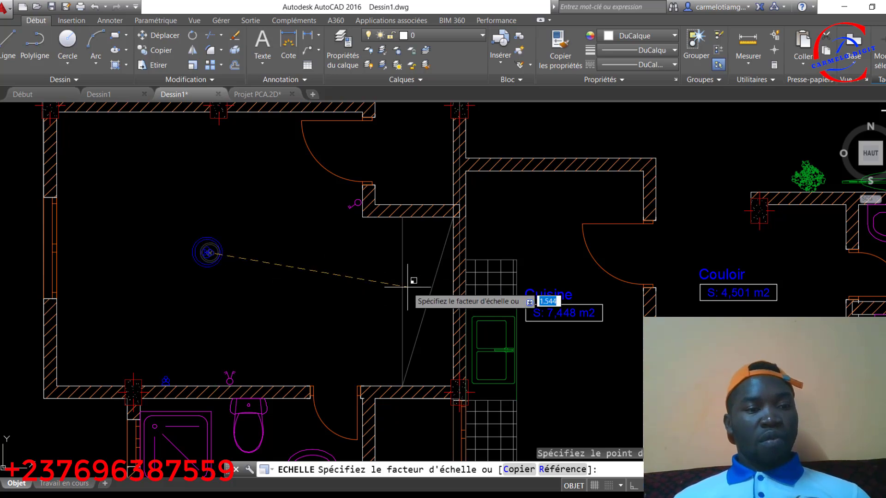
click(521, 313)
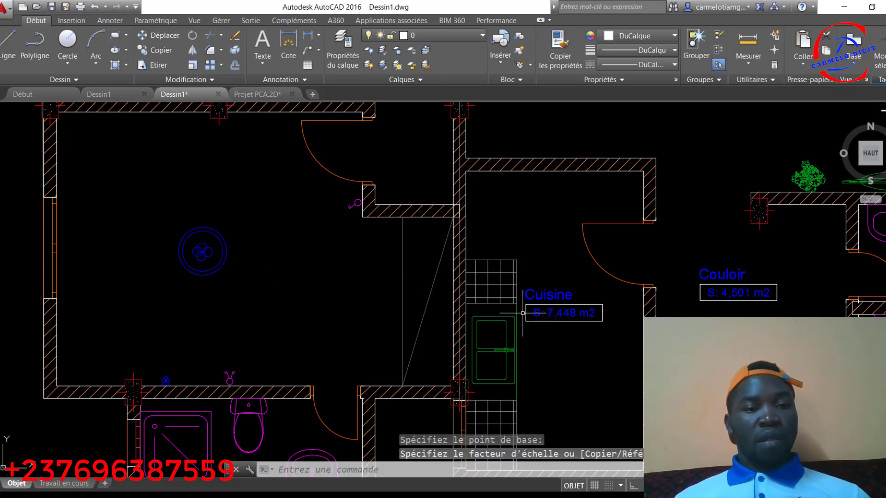
Step: Scale up the bedside wall light symbol on the room's south wall by eye, using its centre as base point
click(165, 382)
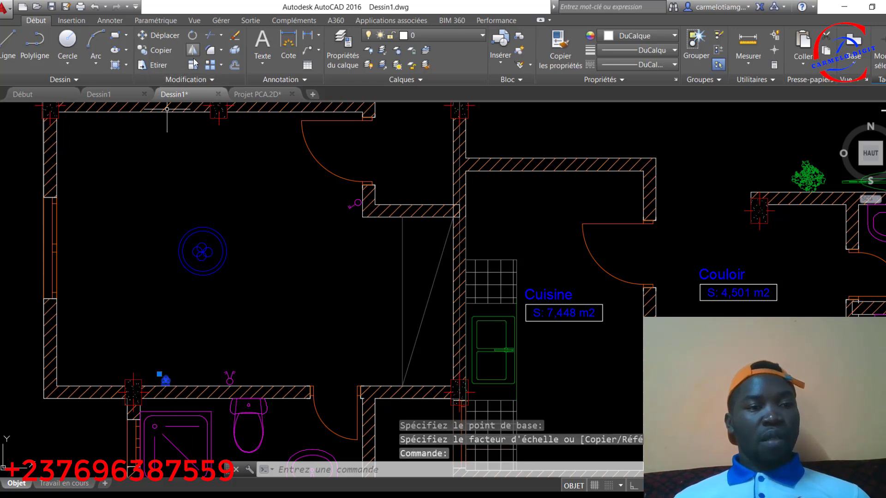
key(Return)
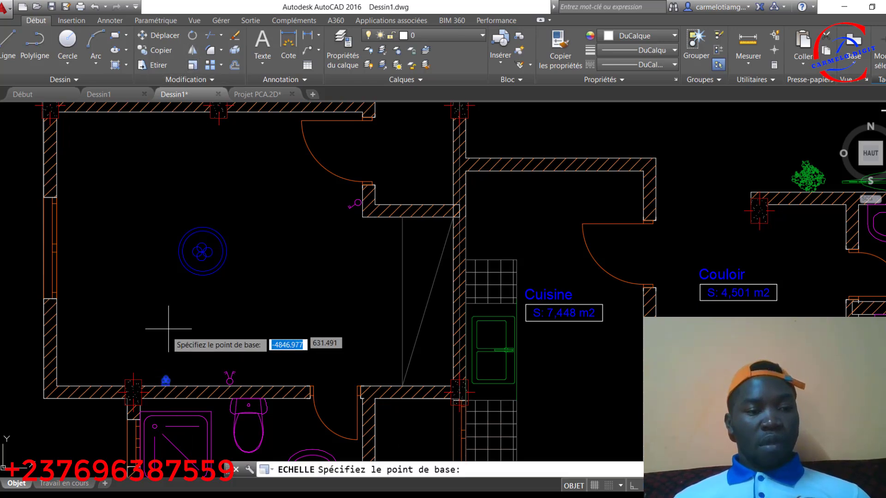
click(166, 381)
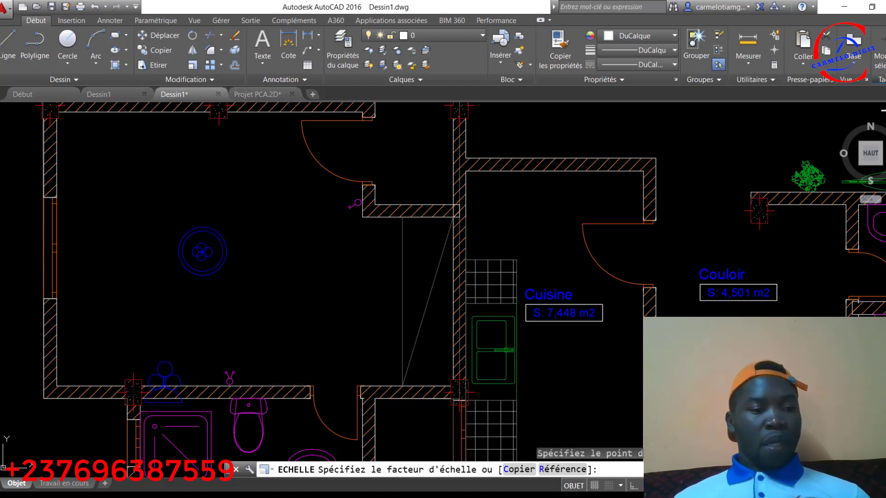
click(448, 429)
scroll(151, 413, up, 5)
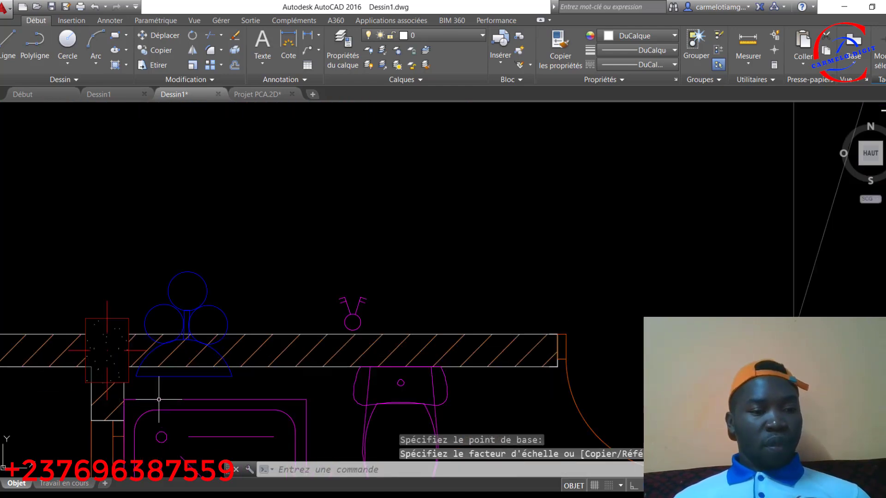
Step: Move the enlarged bedside wall light north so its flat base rests on the room-side face of the south wall
click(169, 377)
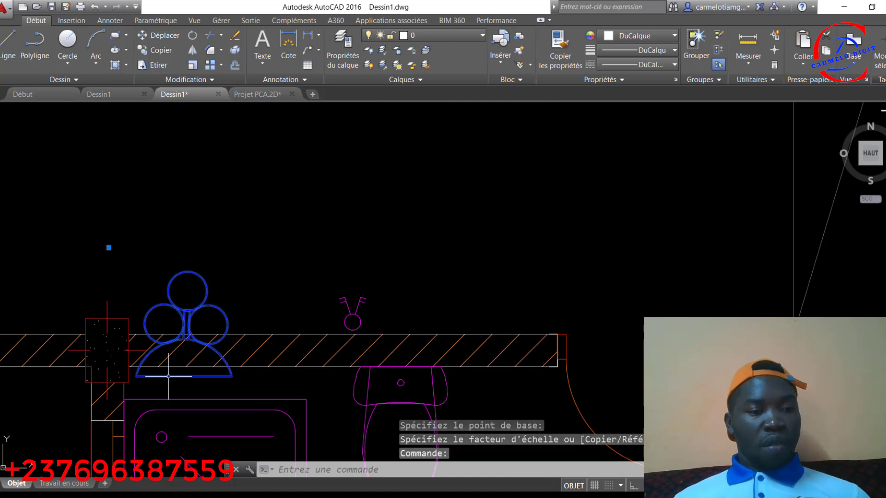
click(109, 248)
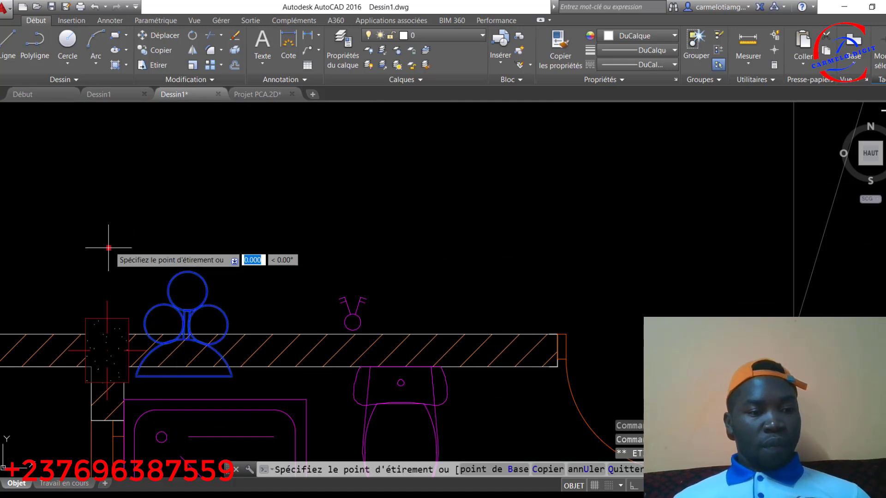
click(108, 202)
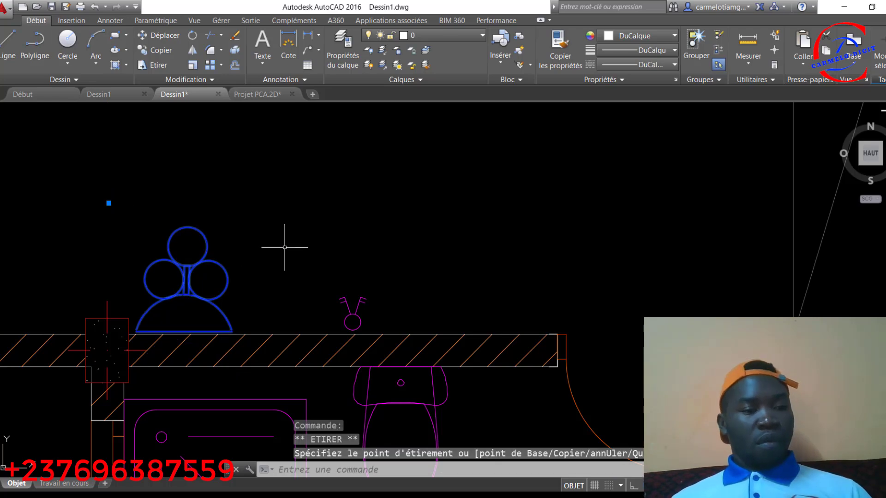
key(Escape)
scroll(285, 248, down, 6)
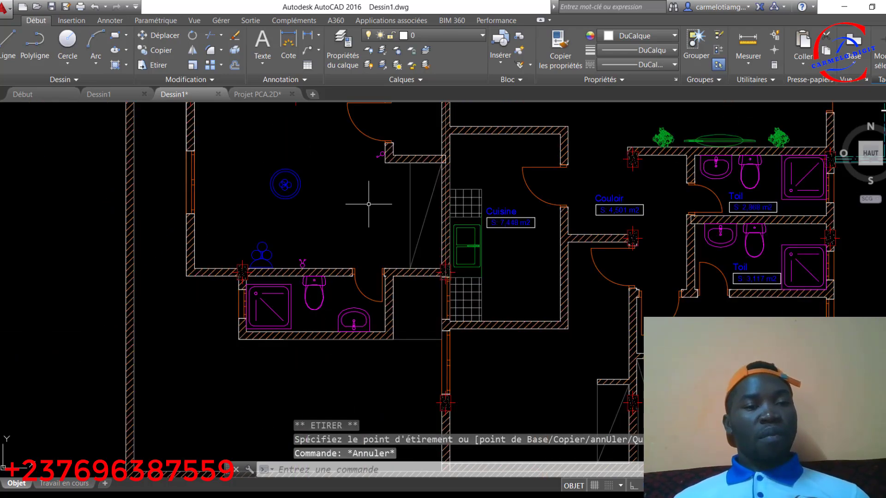
Step: Draw a three-point arc from the single two-way switch by the door to the double two-way switch on the south wall, bulging southeast
click(95, 41)
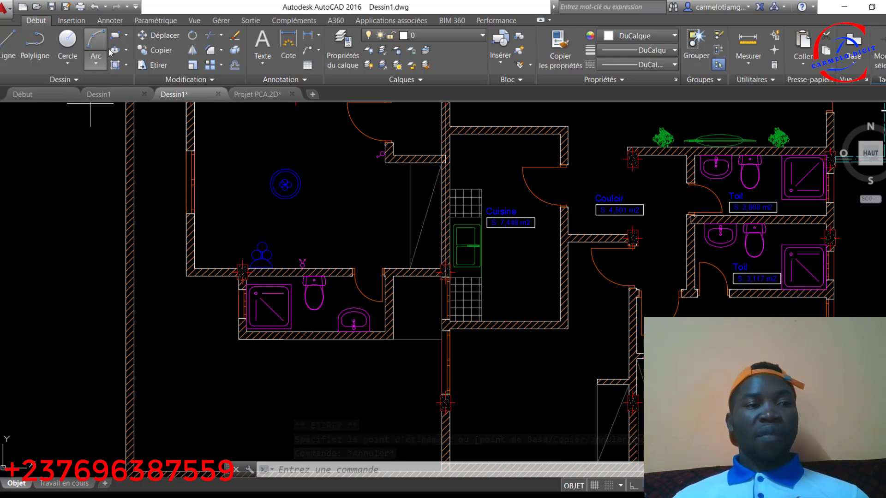
click(381, 154)
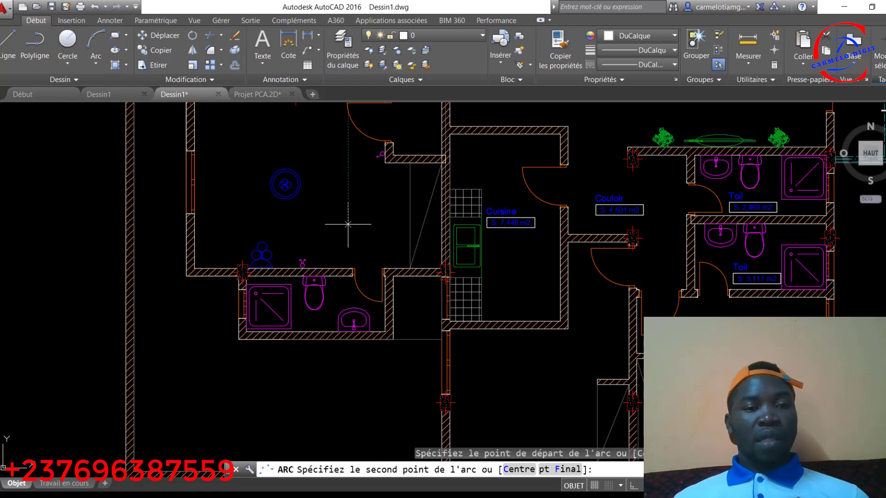
click(339, 241)
scroll(307, 258, up, 2)
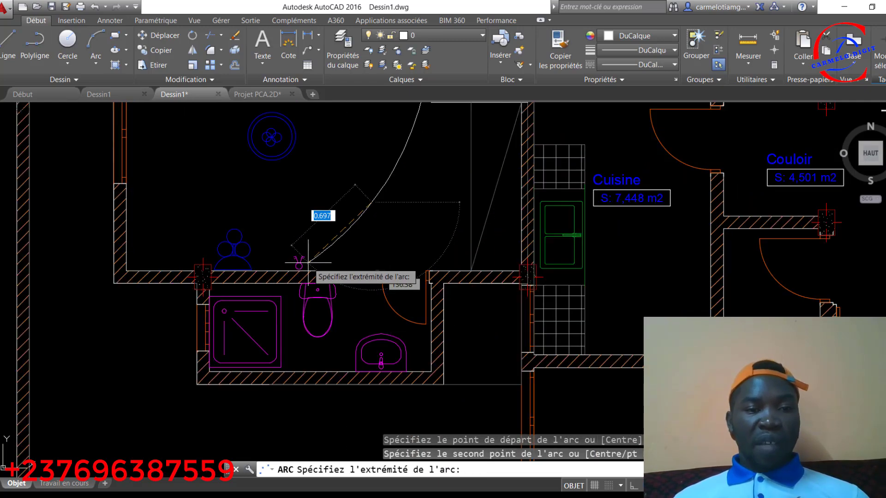
scroll(306, 260, up, 4)
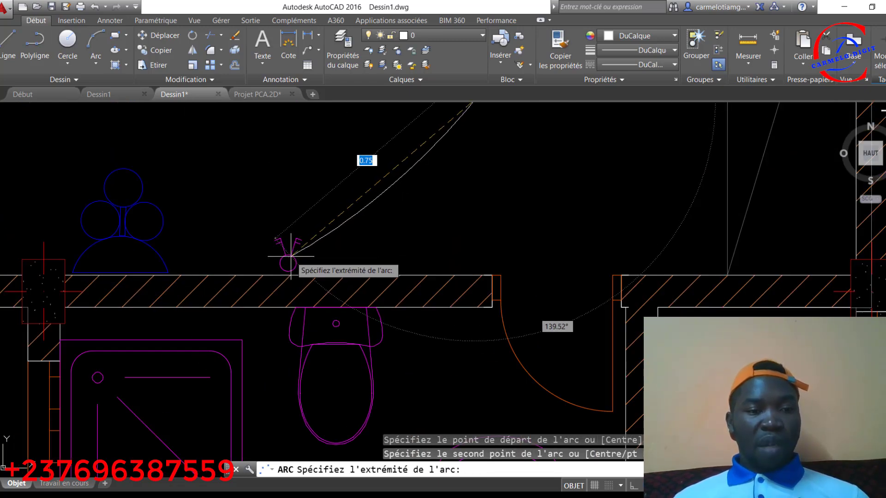
click(291, 255)
scroll(350, 249, down, 5)
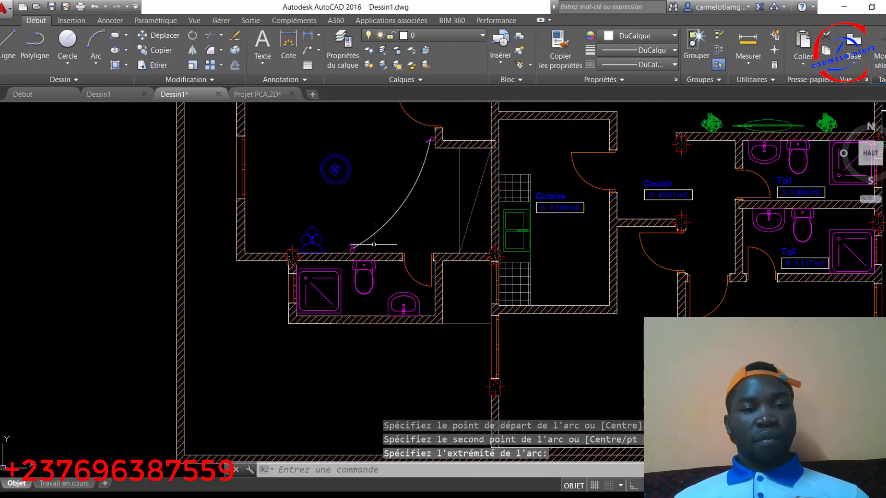
Step: Change the colour of the arc linking the two two-way switches to Magenta
scroll(431, 136, up, 7)
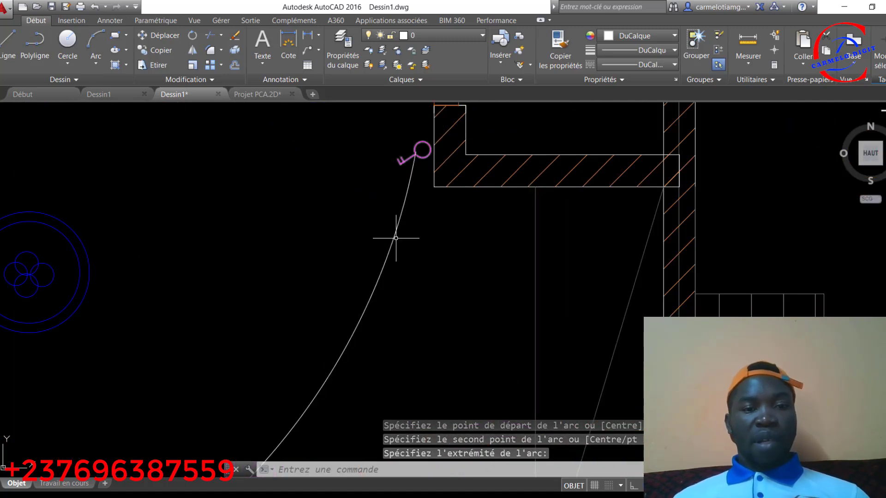
scroll(395, 237, down, 4)
click(384, 274)
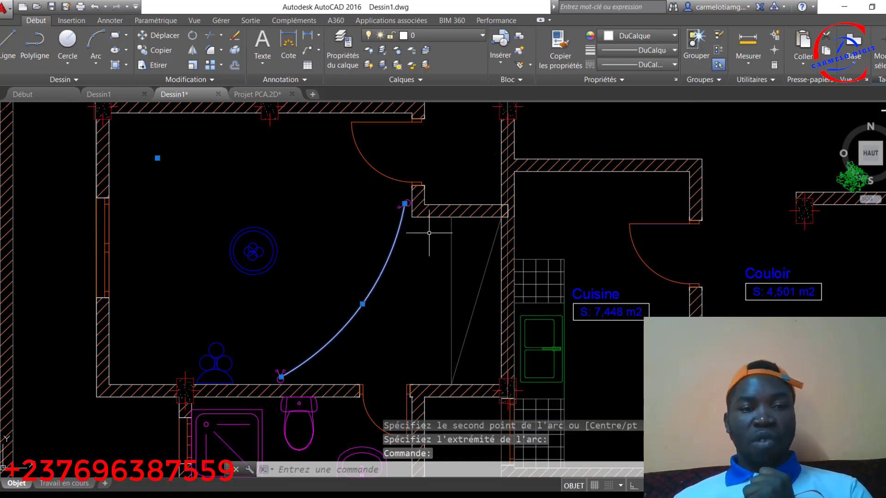
click(671, 36)
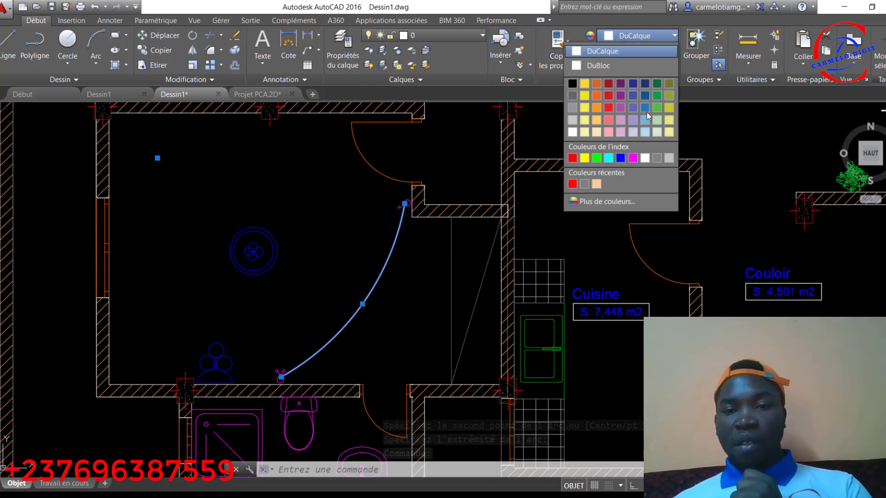
click(632, 158)
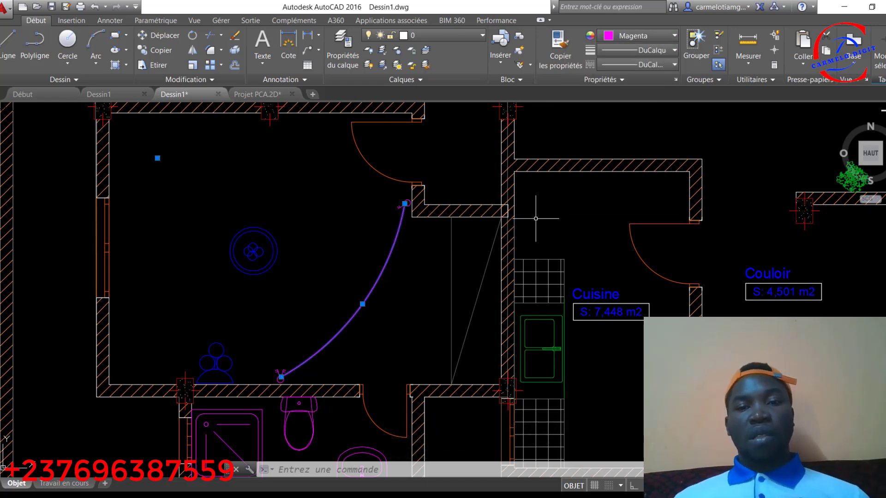
key(Escape)
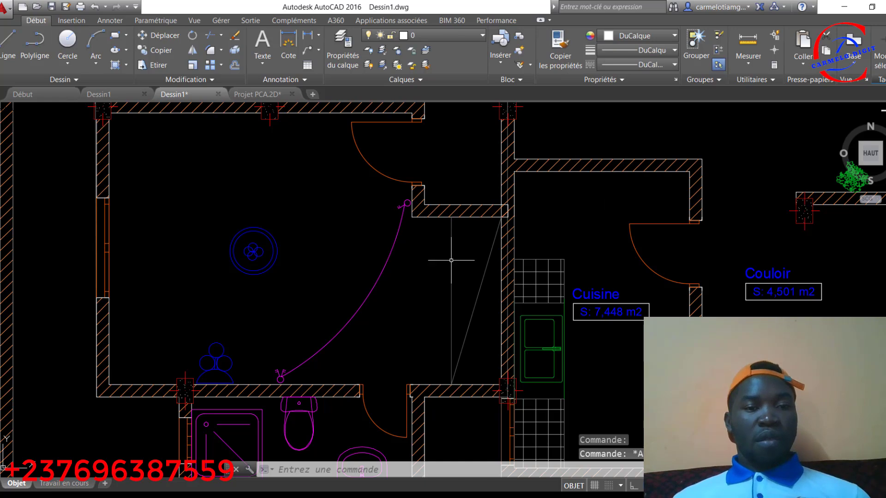
Step: Copy the magenta arc twice into the room, one copy near the hublot symbol and one further southwest across the wall light
click(368, 295)
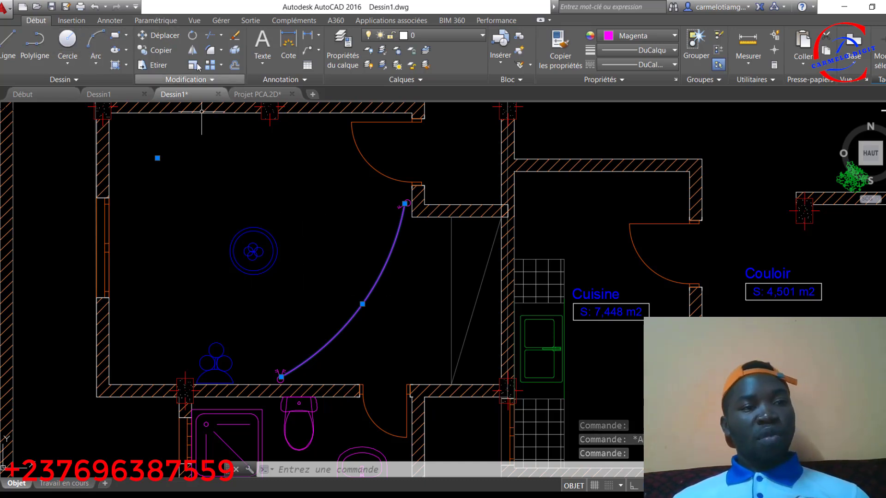
click(160, 50)
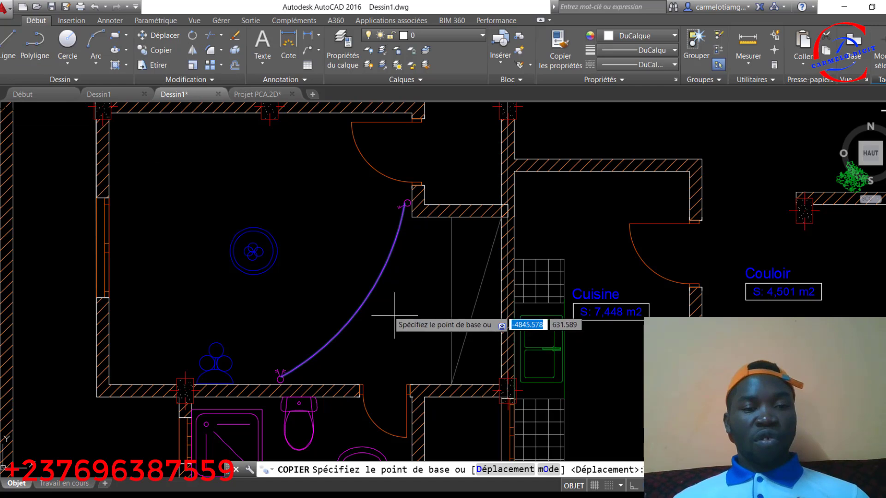
click(368, 296)
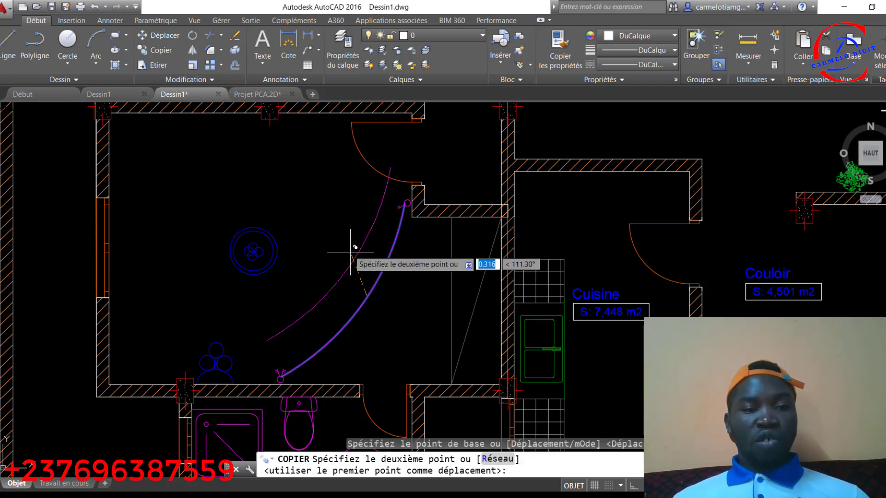
click(252, 301)
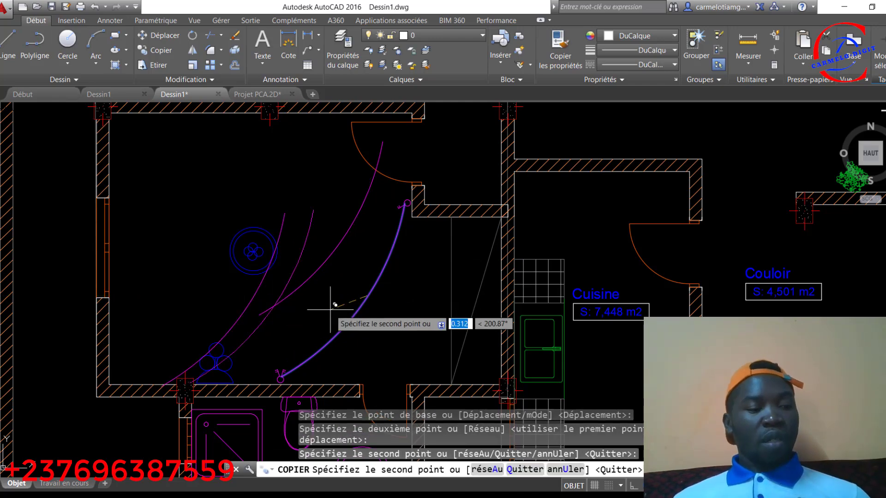
key(Escape)
Step: Stretch the ends of the nearer arc copy so it links the switch by the door to the centre of the hublot symbol
click(340, 244)
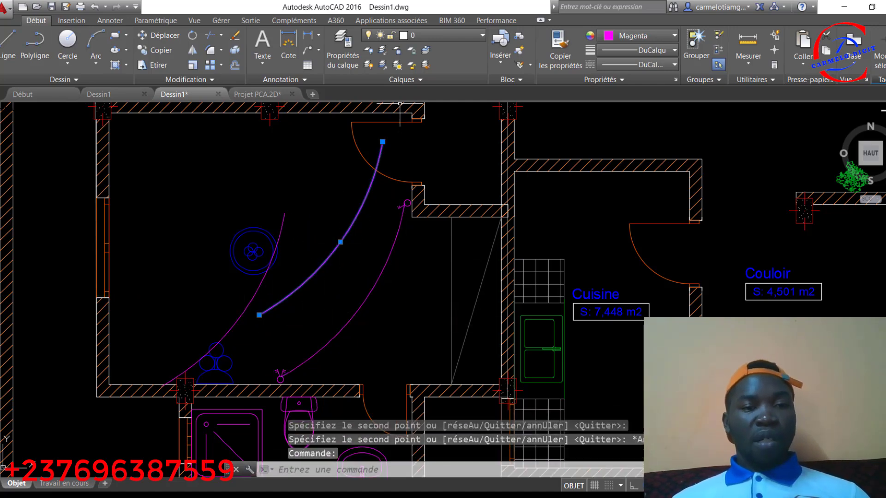
click(382, 142)
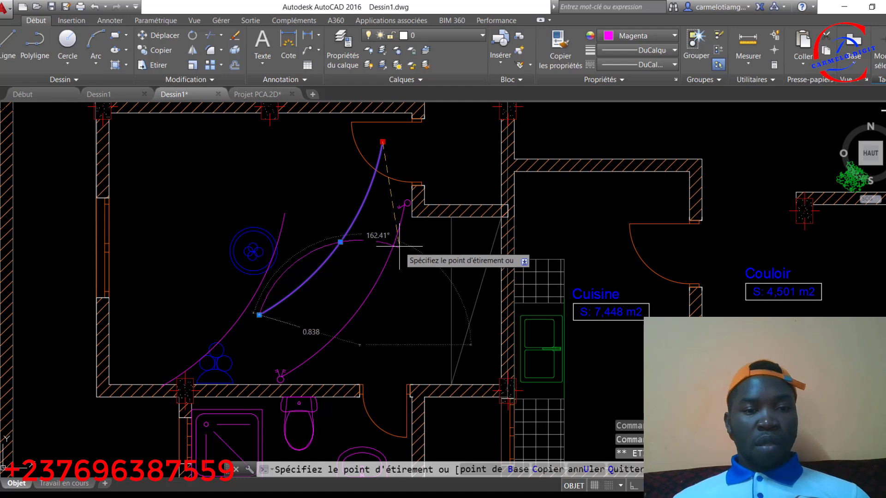
scroll(401, 242, up, 5)
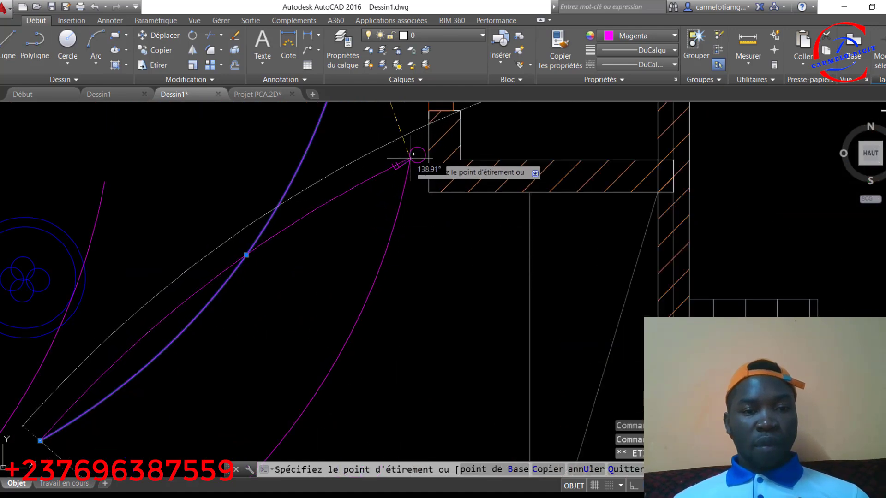
click(408, 161)
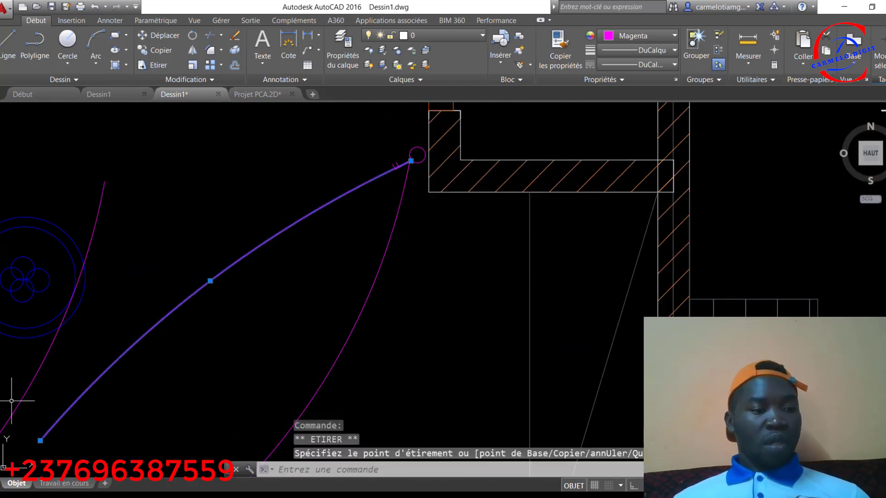
click(40, 441)
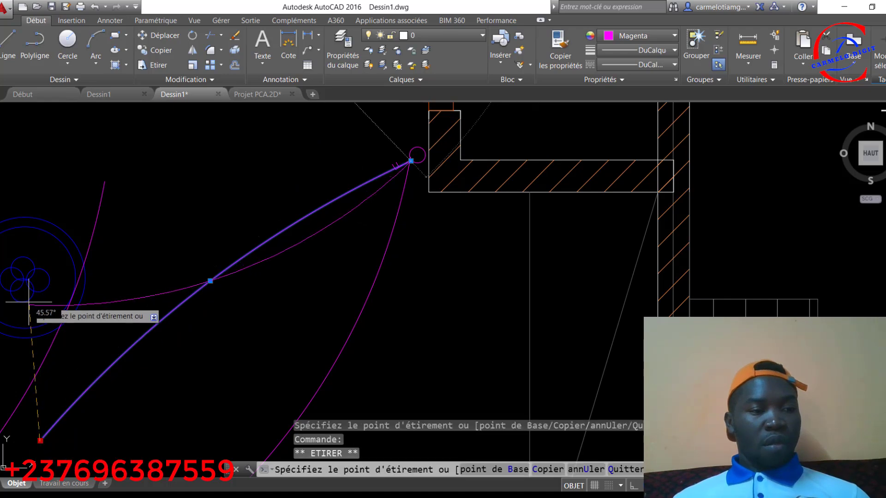
click(28, 285)
scroll(84, 315, down, 5)
Step: Stretch the southwest end of the other arc copy onto the double two-way switch on the south wall
scroll(33, 356, up, 4)
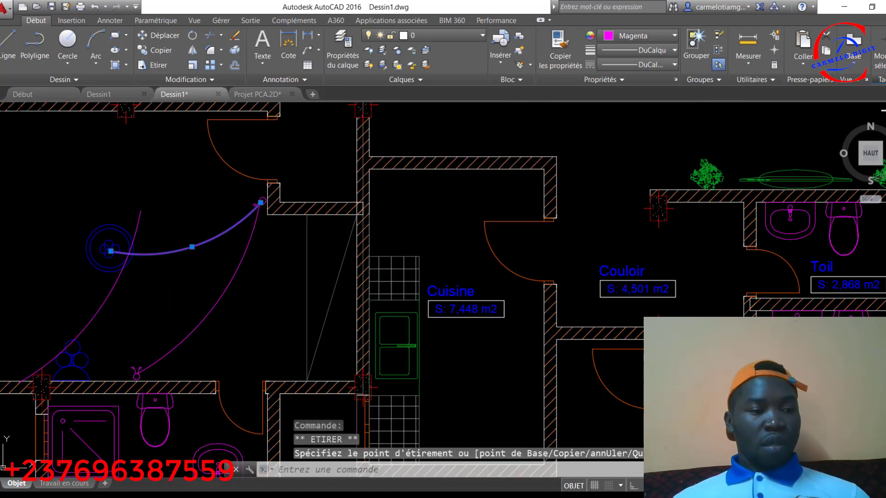
click(22, 333)
scroll(12, 351, down, 4)
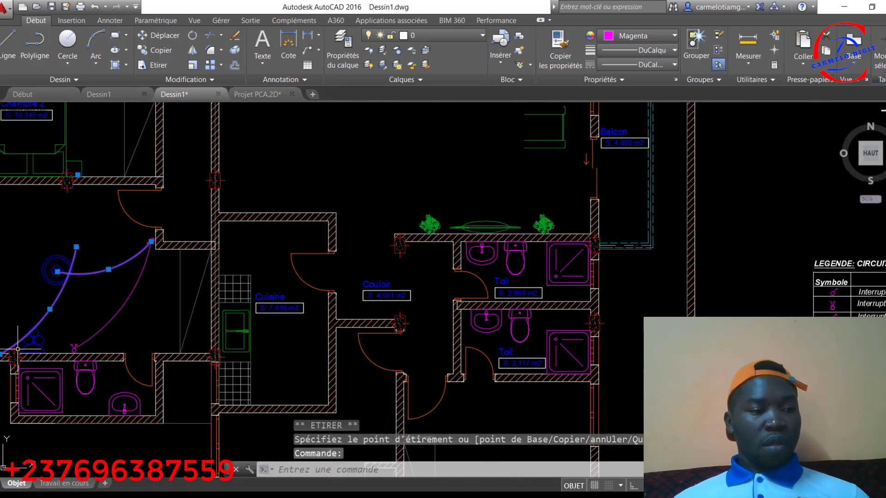
scroll(1, 353, up, 4)
click(6, 349)
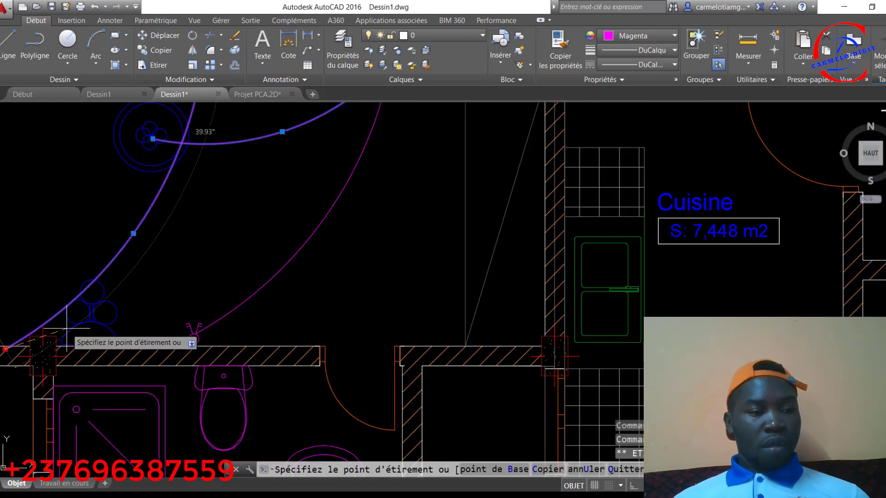
scroll(191, 339, up, 3)
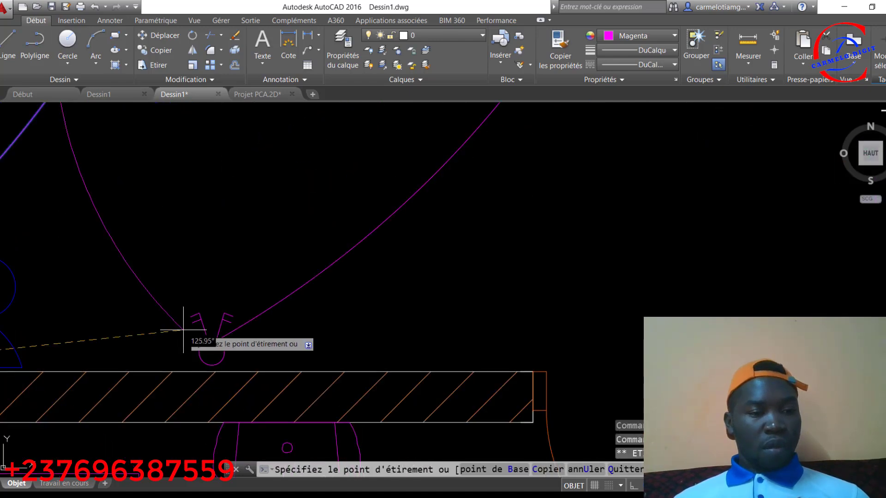
click(206, 340)
scroll(208, 340, down, 3)
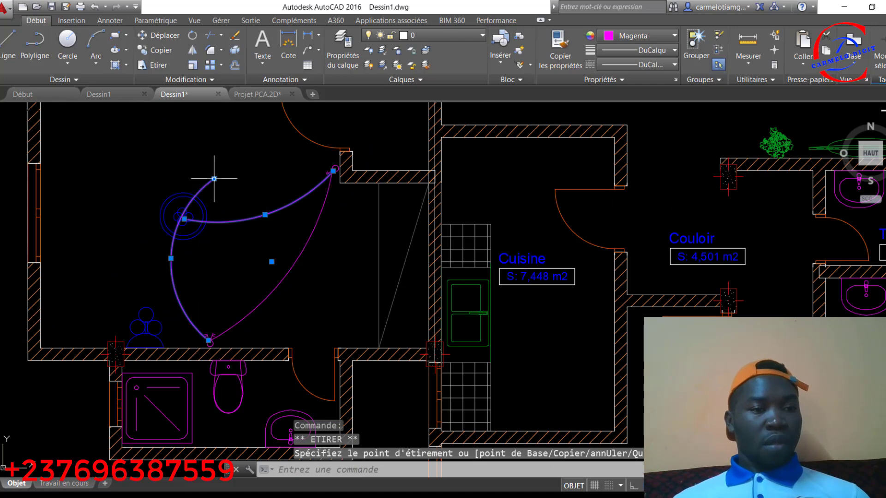
Step: Stretch that arc's free end to the centre of the bedside wall light and reshape it into a shallow arc bulging south
scroll(152, 318, up, 2)
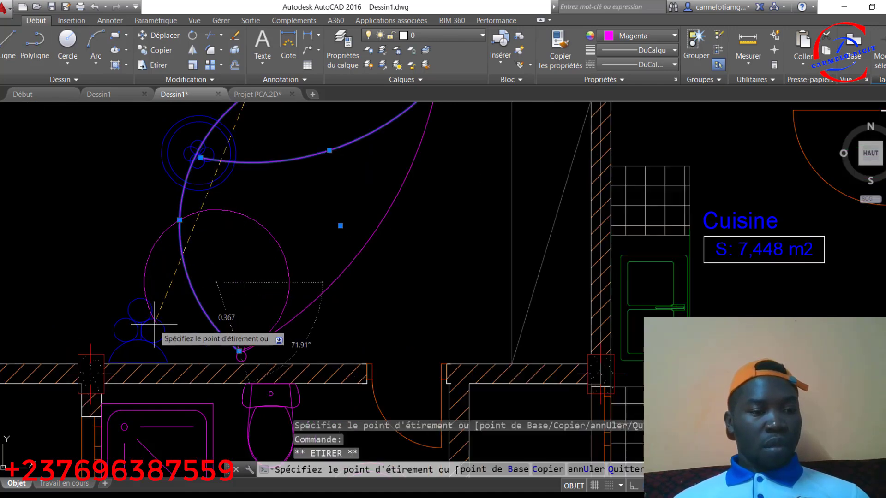
click(141, 332)
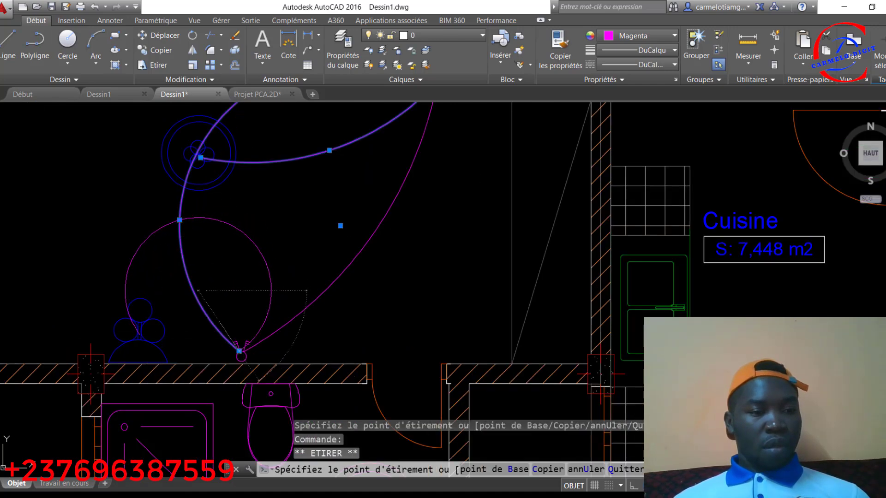
click(210, 218)
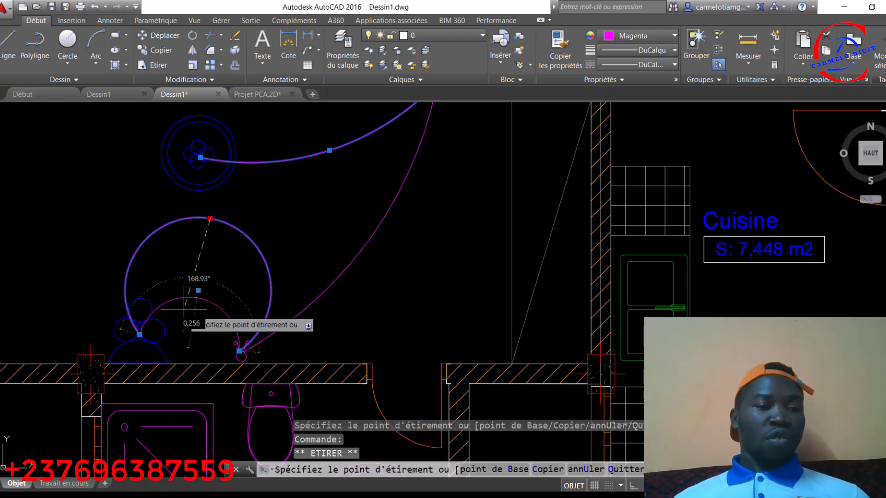
click(171, 353)
key(Escape)
scroll(245, 337, down, 2)
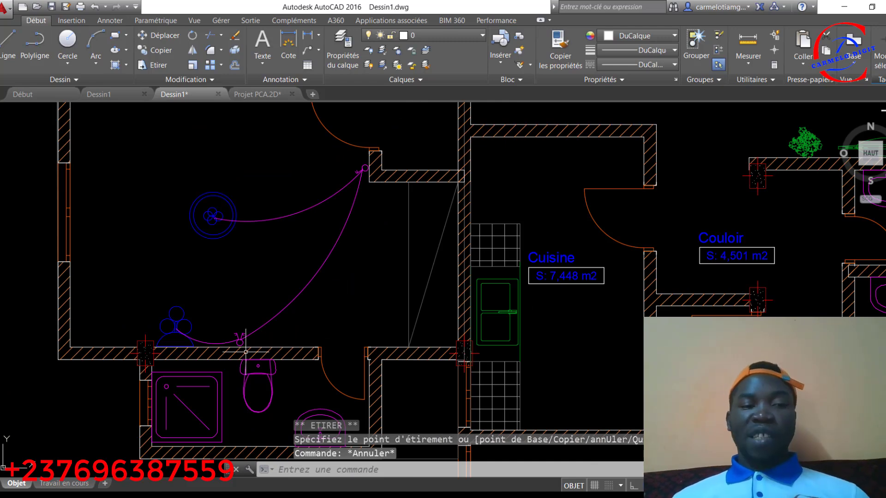
Step: Copy the "Interrupteur va et vient" symbol from the lighting legend to the living room's north wall beside the entrance door
scroll(346, 178, up, 2)
scroll(316, 253, down, 4)
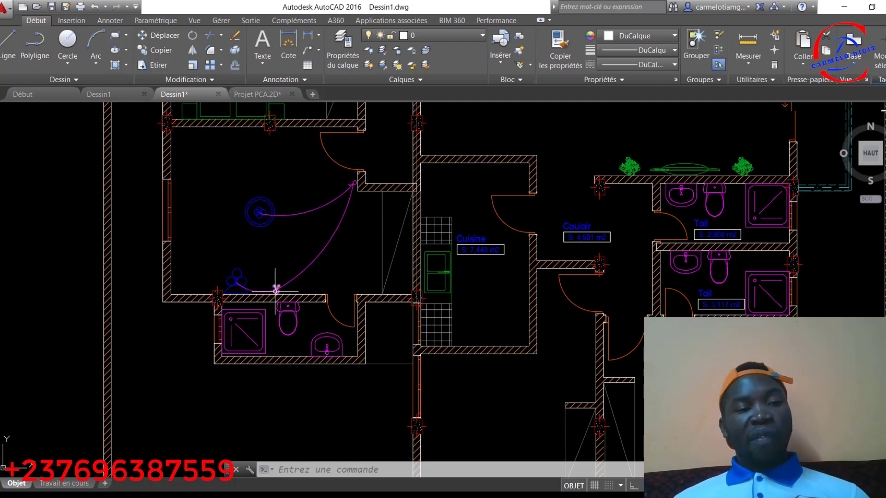
scroll(244, 288, down, 2)
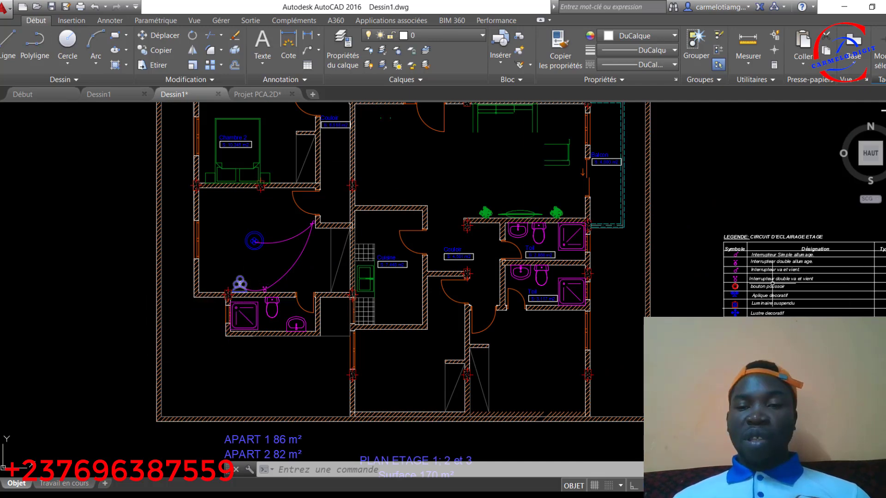
scroll(742, 273, up, 2)
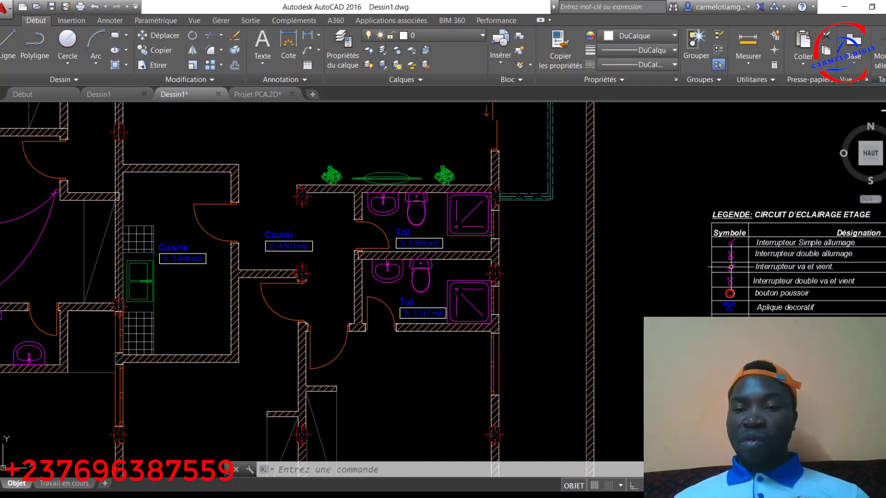
click(161, 51)
click(736, 263)
scroll(261, 288, up, 2)
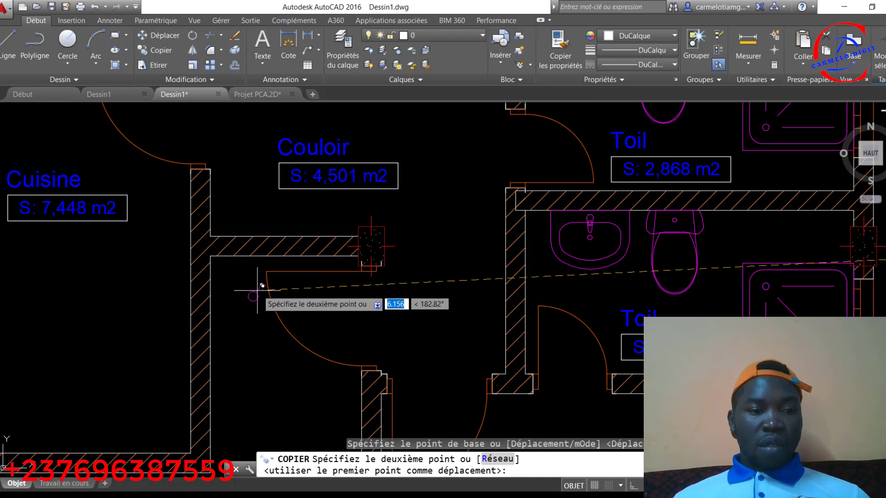
scroll(255, 323, down, 5)
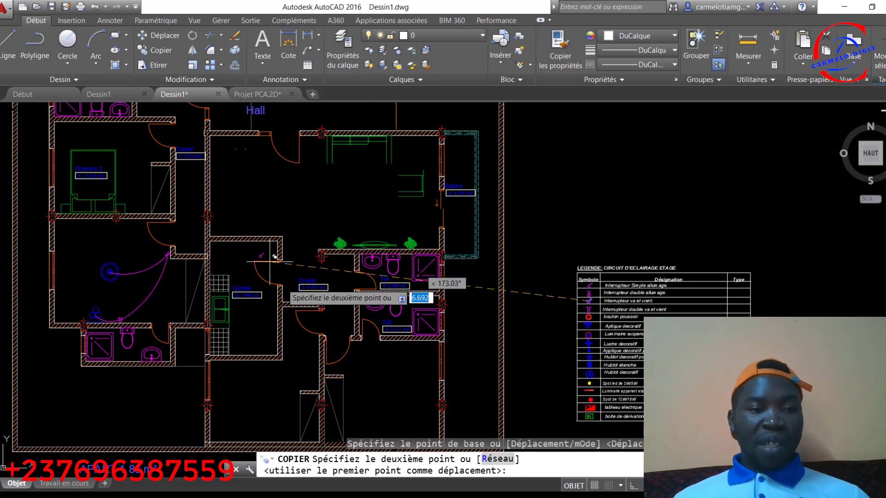
click(266, 134)
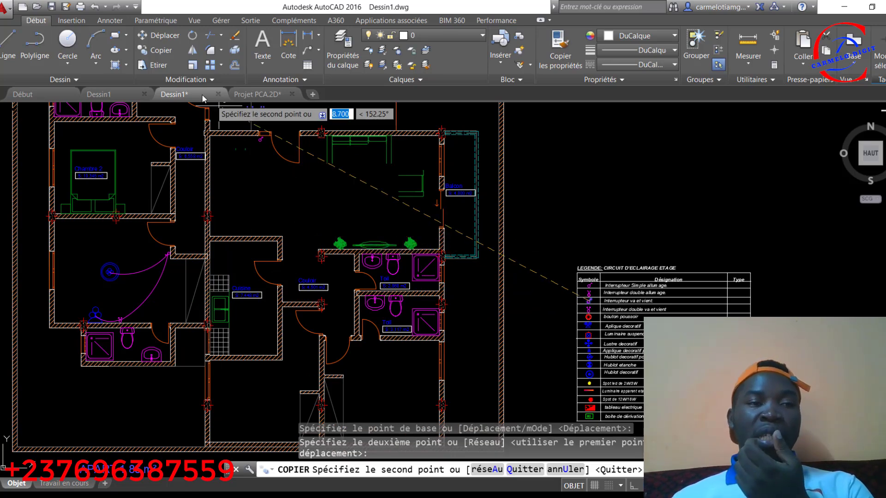
Step: Place four more copies of the two-way switch symbol in the middle of the living room
click(316, 178)
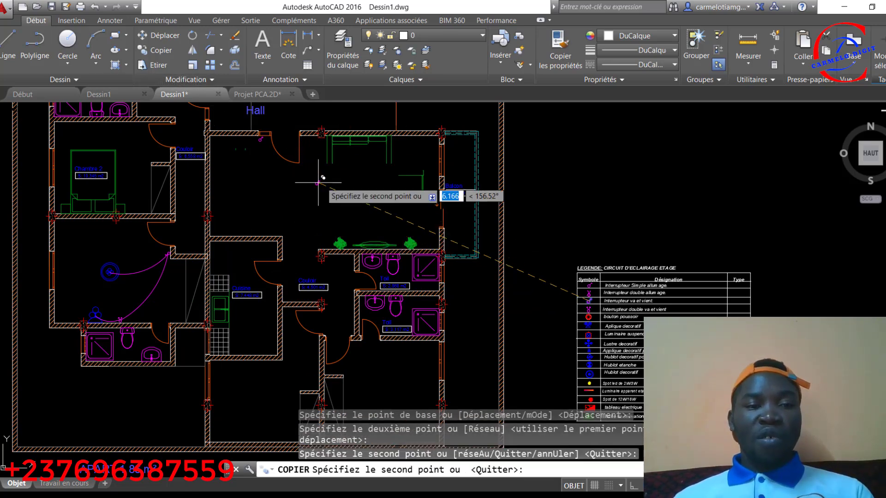
click(353, 173)
click(355, 190)
click(303, 206)
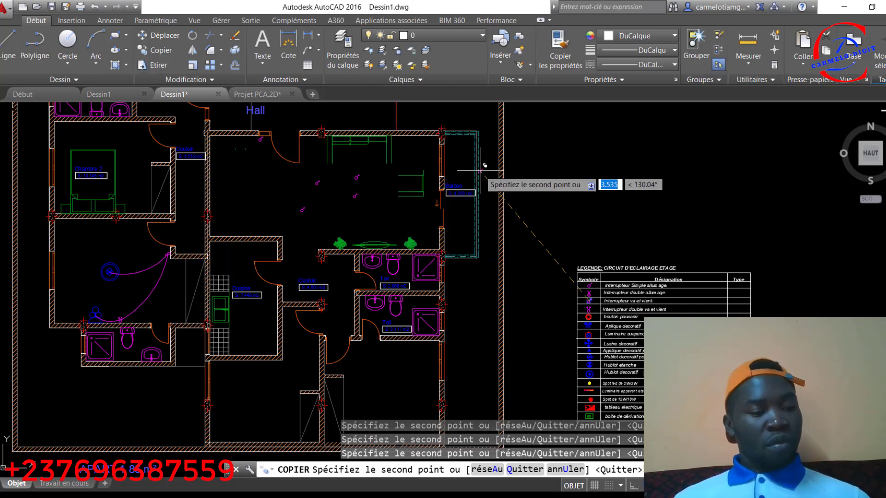
key(Escape)
scroll(402, 241, down, 2)
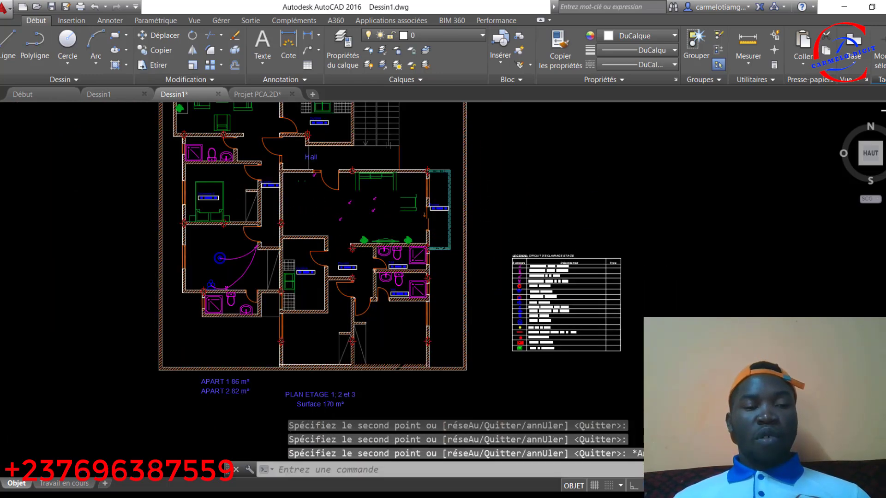
scroll(405, 233, down, 2)
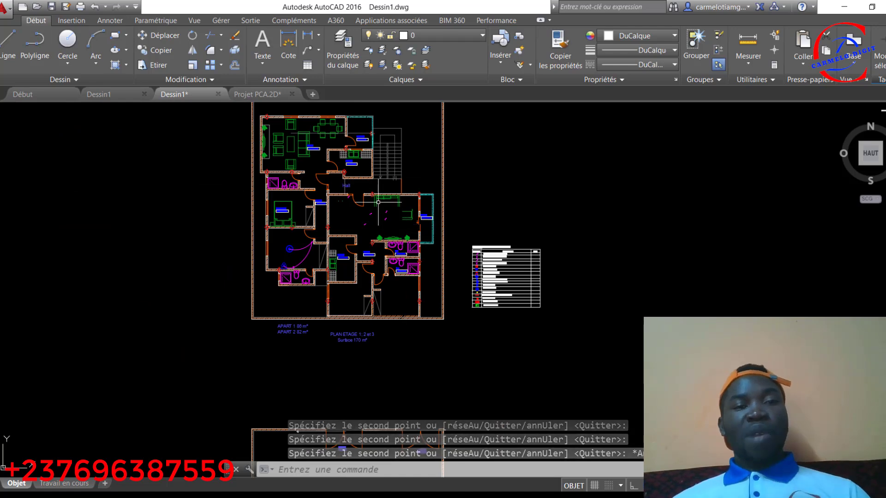
scroll(380, 202, down, 2)
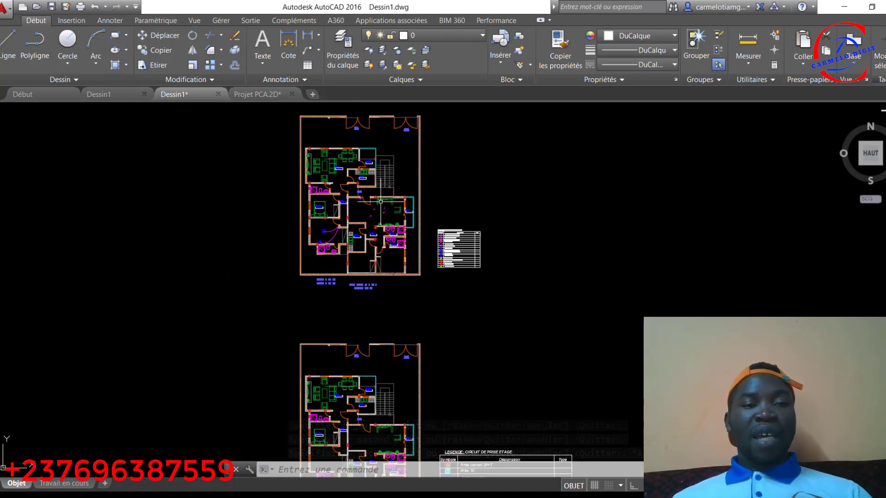
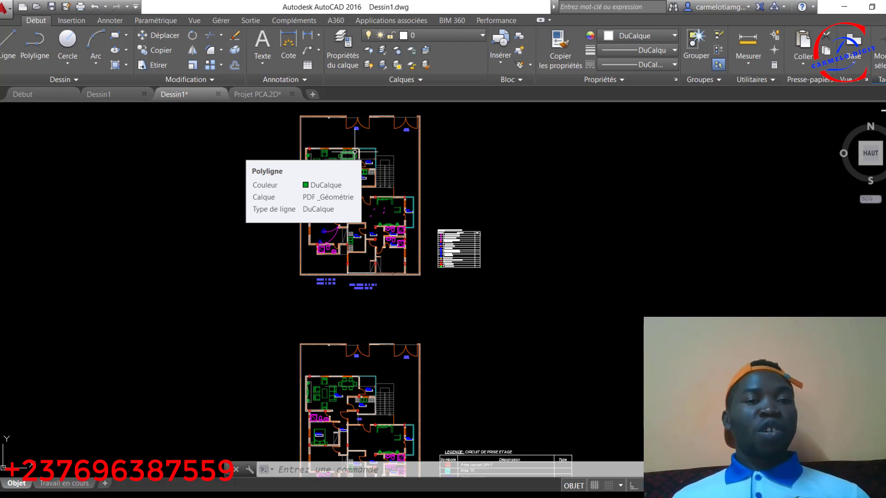
Step: Start plotting the drawing and choose AutoCAD PDF (High Quality Print).pc3 as the plotter
scroll(367, 113, up, 2)
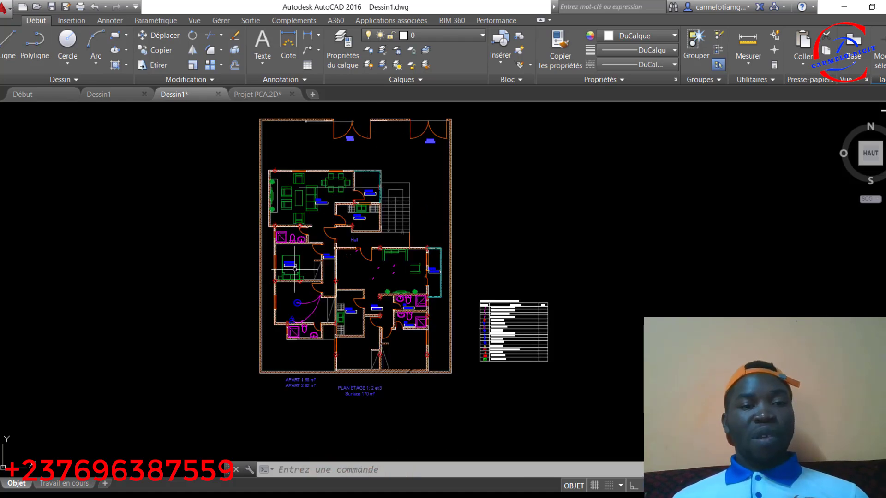
scroll(299, 247, down, 2)
mouse_move(299, 244)
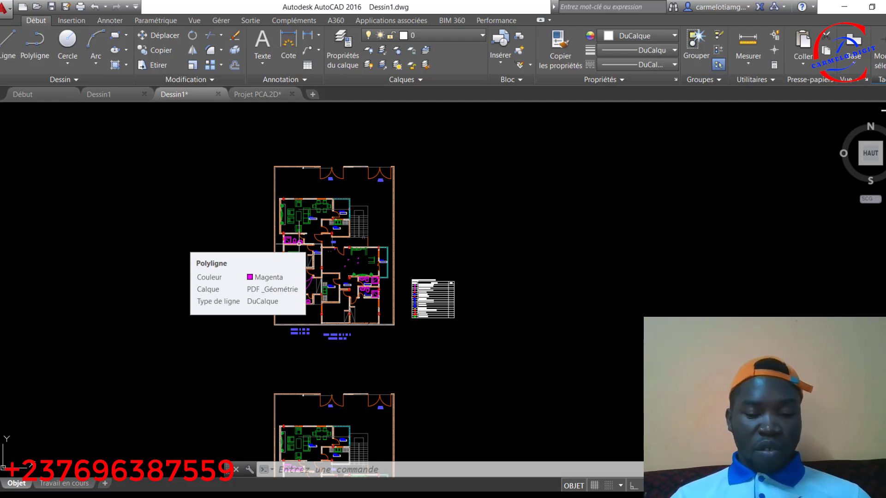
key(ctrl+p)
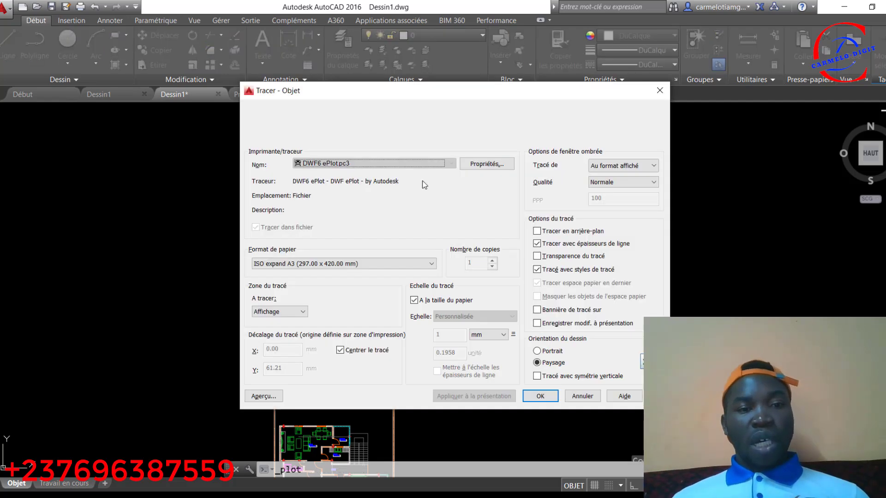
click(451, 163)
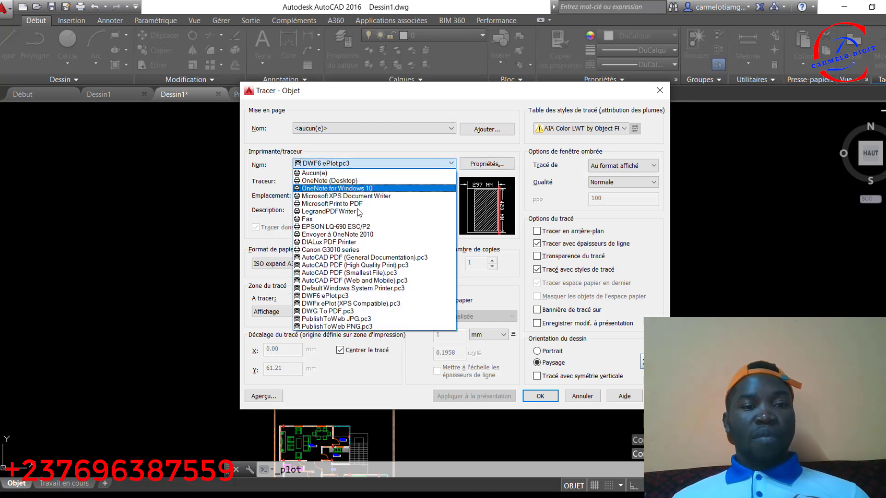
click(373, 265)
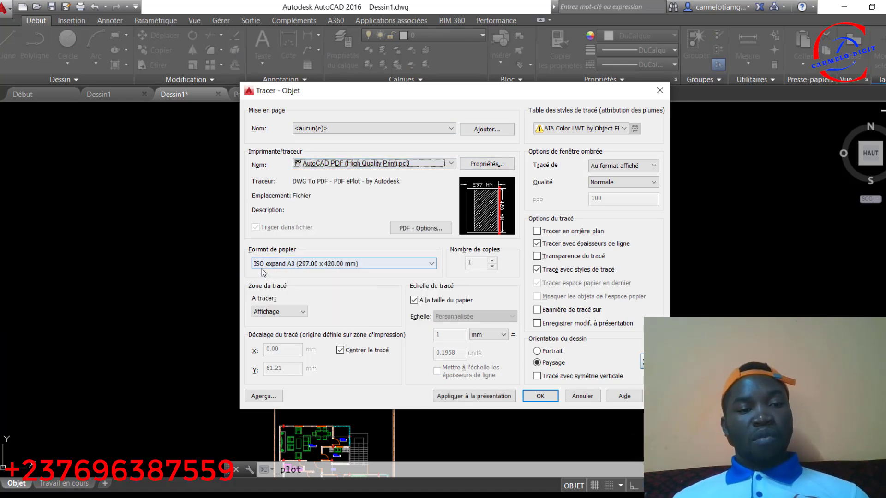
Step: Define the plot area as a window (Fenêtre) around the upper floor plan and its lighting legend, with landscape (Paysage) orientation
click(286, 313)
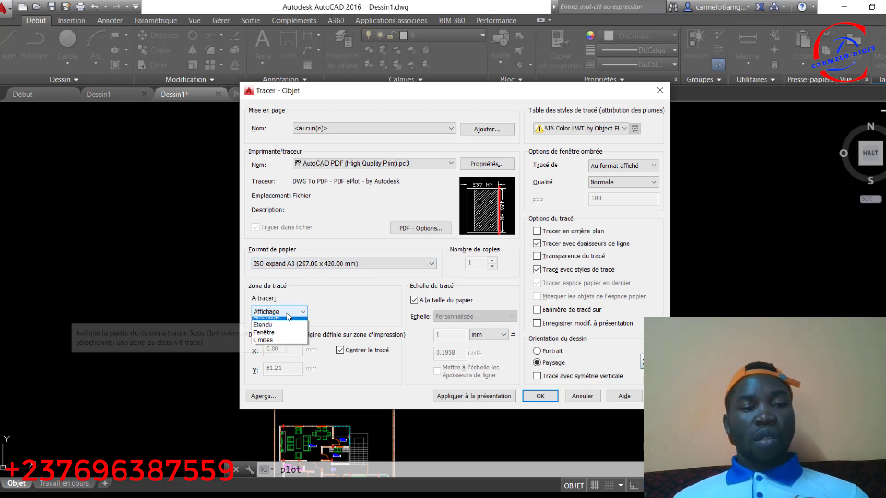
click(262, 337)
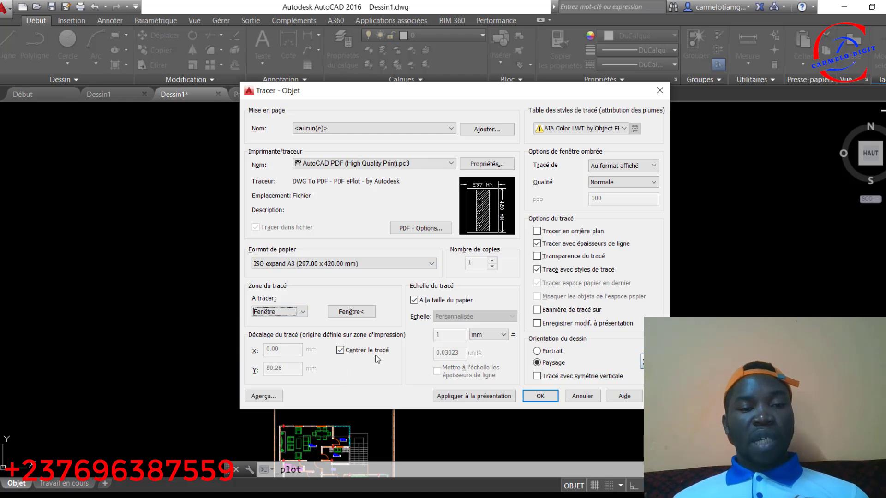
click(352, 312)
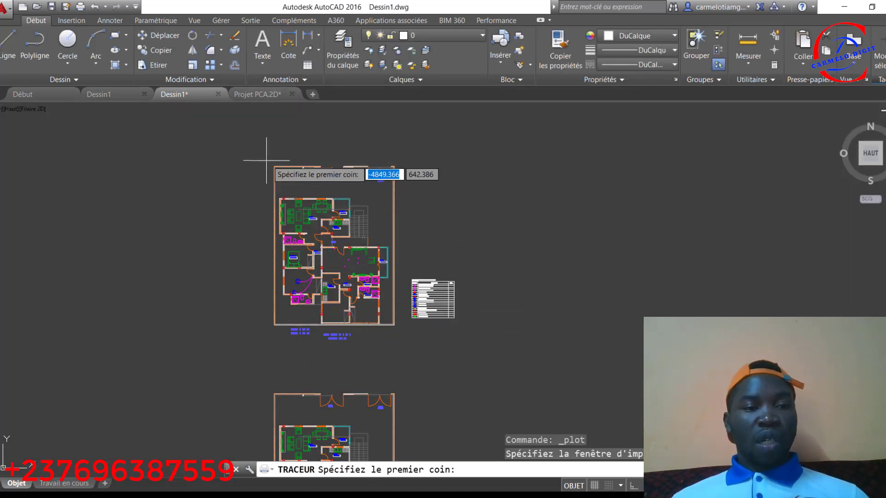
click(272, 162)
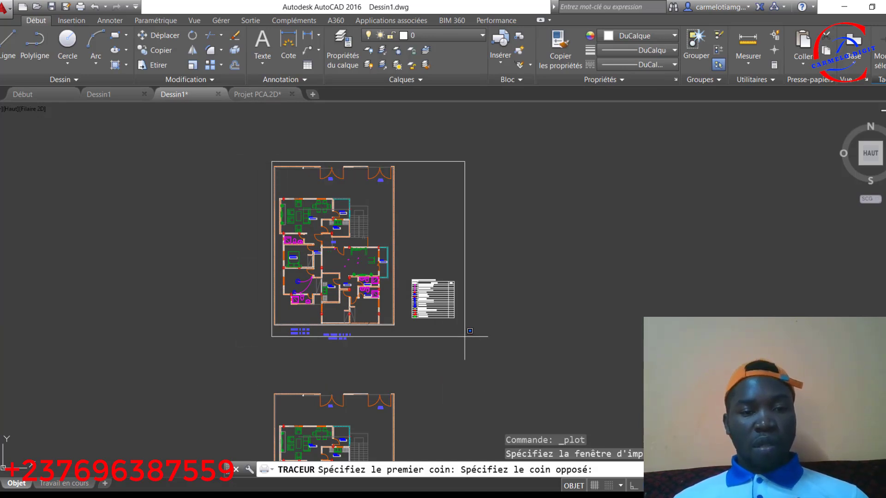
click(467, 339)
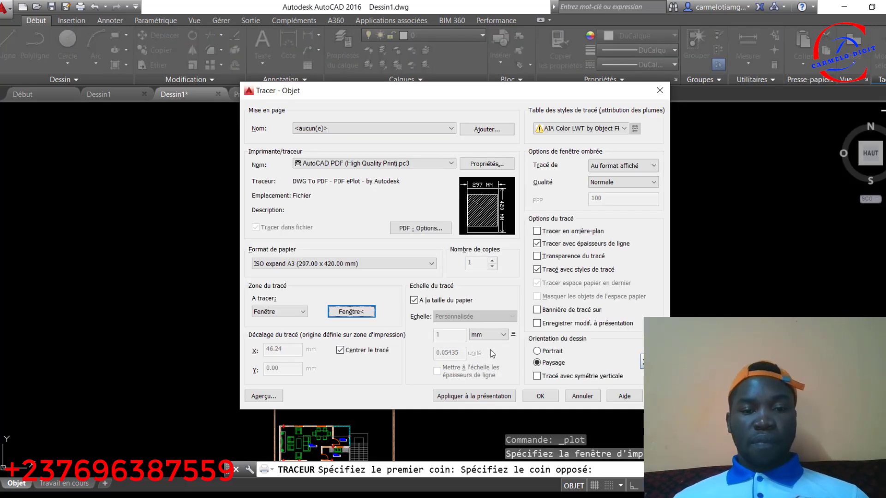
click(547, 351)
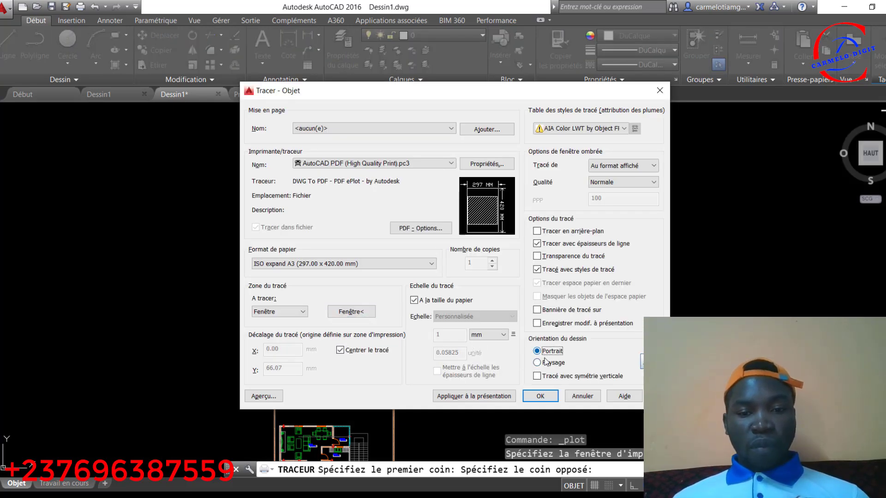
click(546, 363)
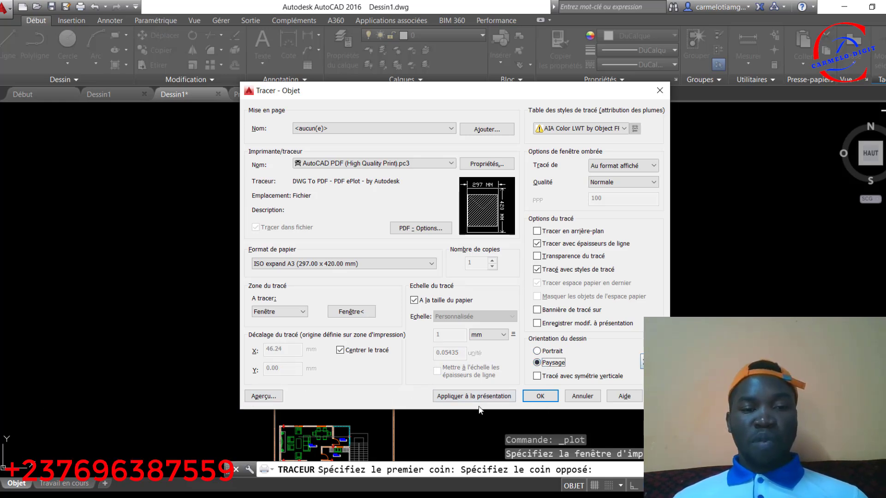
Step: Run the plot and save the PDF in the Documents folder as "CIRCUIT DECLAIRAGE RDC"
click(541, 397)
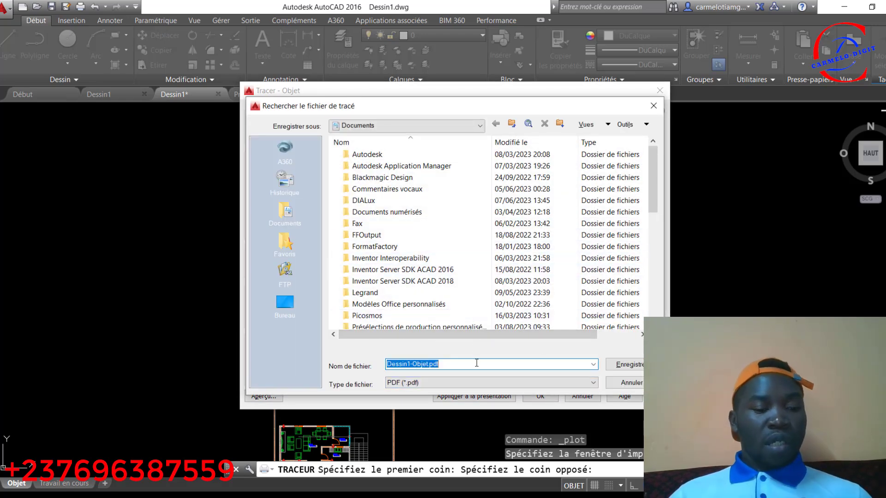
text(C)
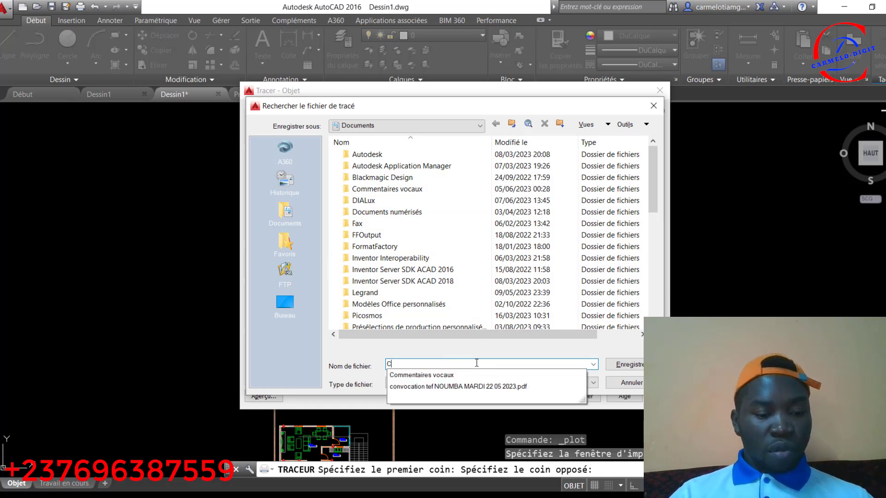
text(J)
key(BackSpace)
key(BackSpace)
text(C)
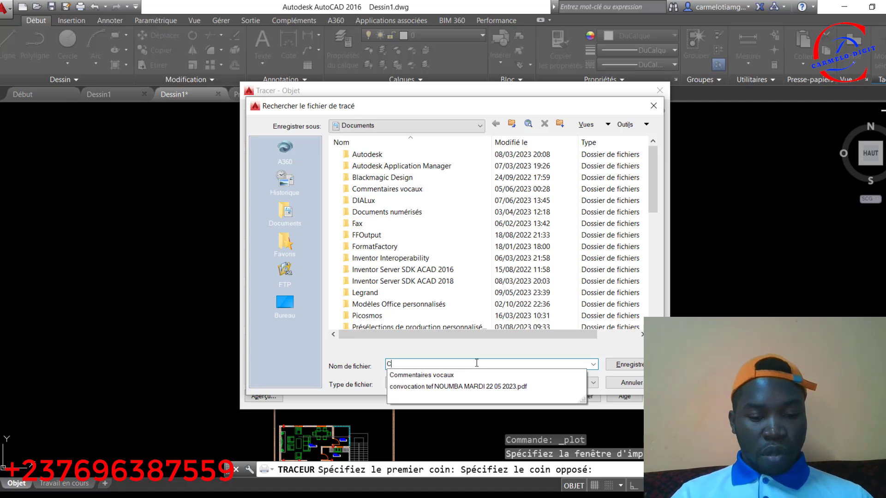
text(UIOL)
key(BackSpace)
key(BackSpace)
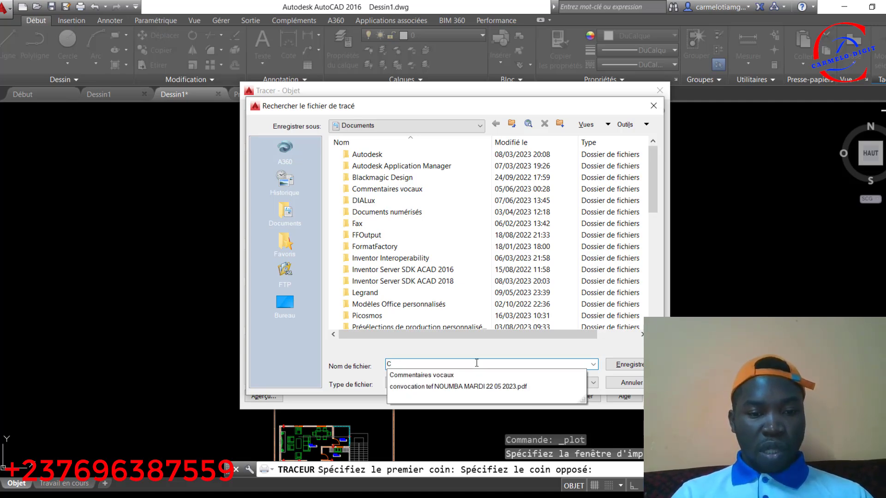
text(IRCUIT DECLAIRA)
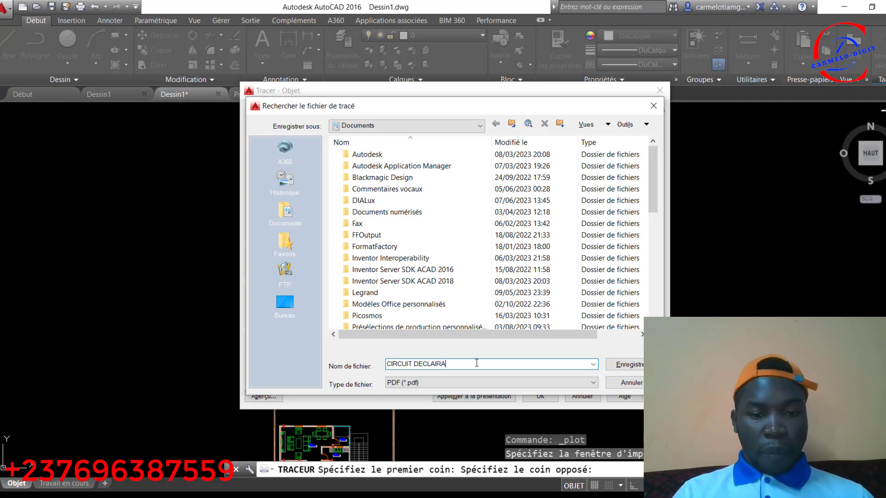
text(GE)
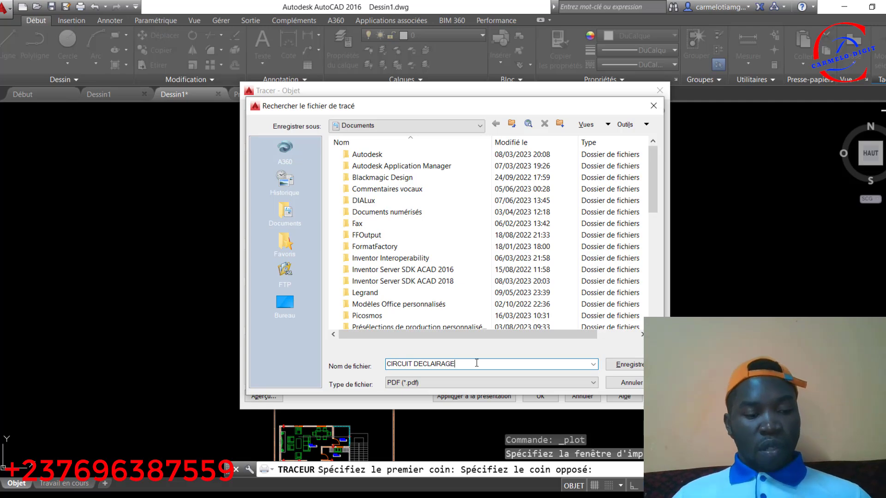
text( RDC)
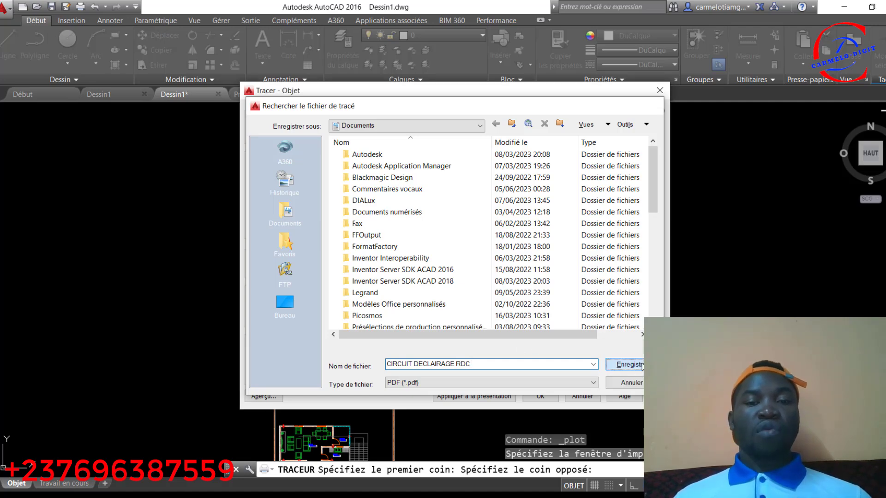
click(627, 364)
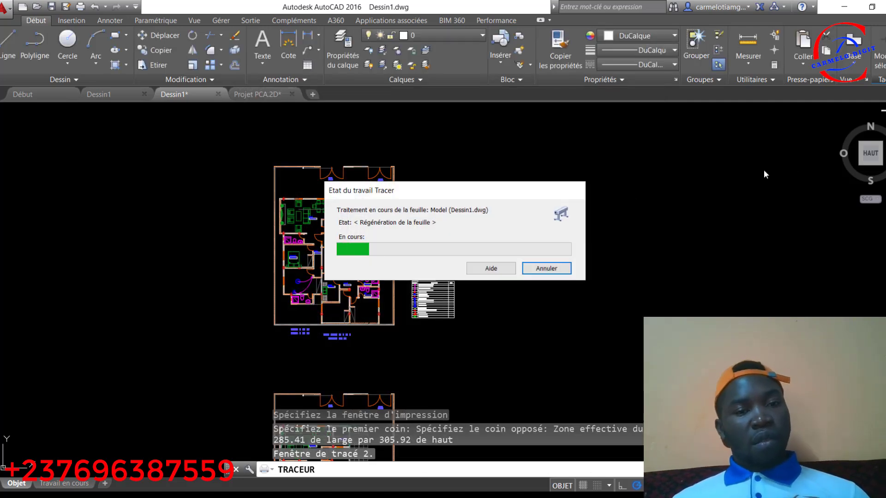